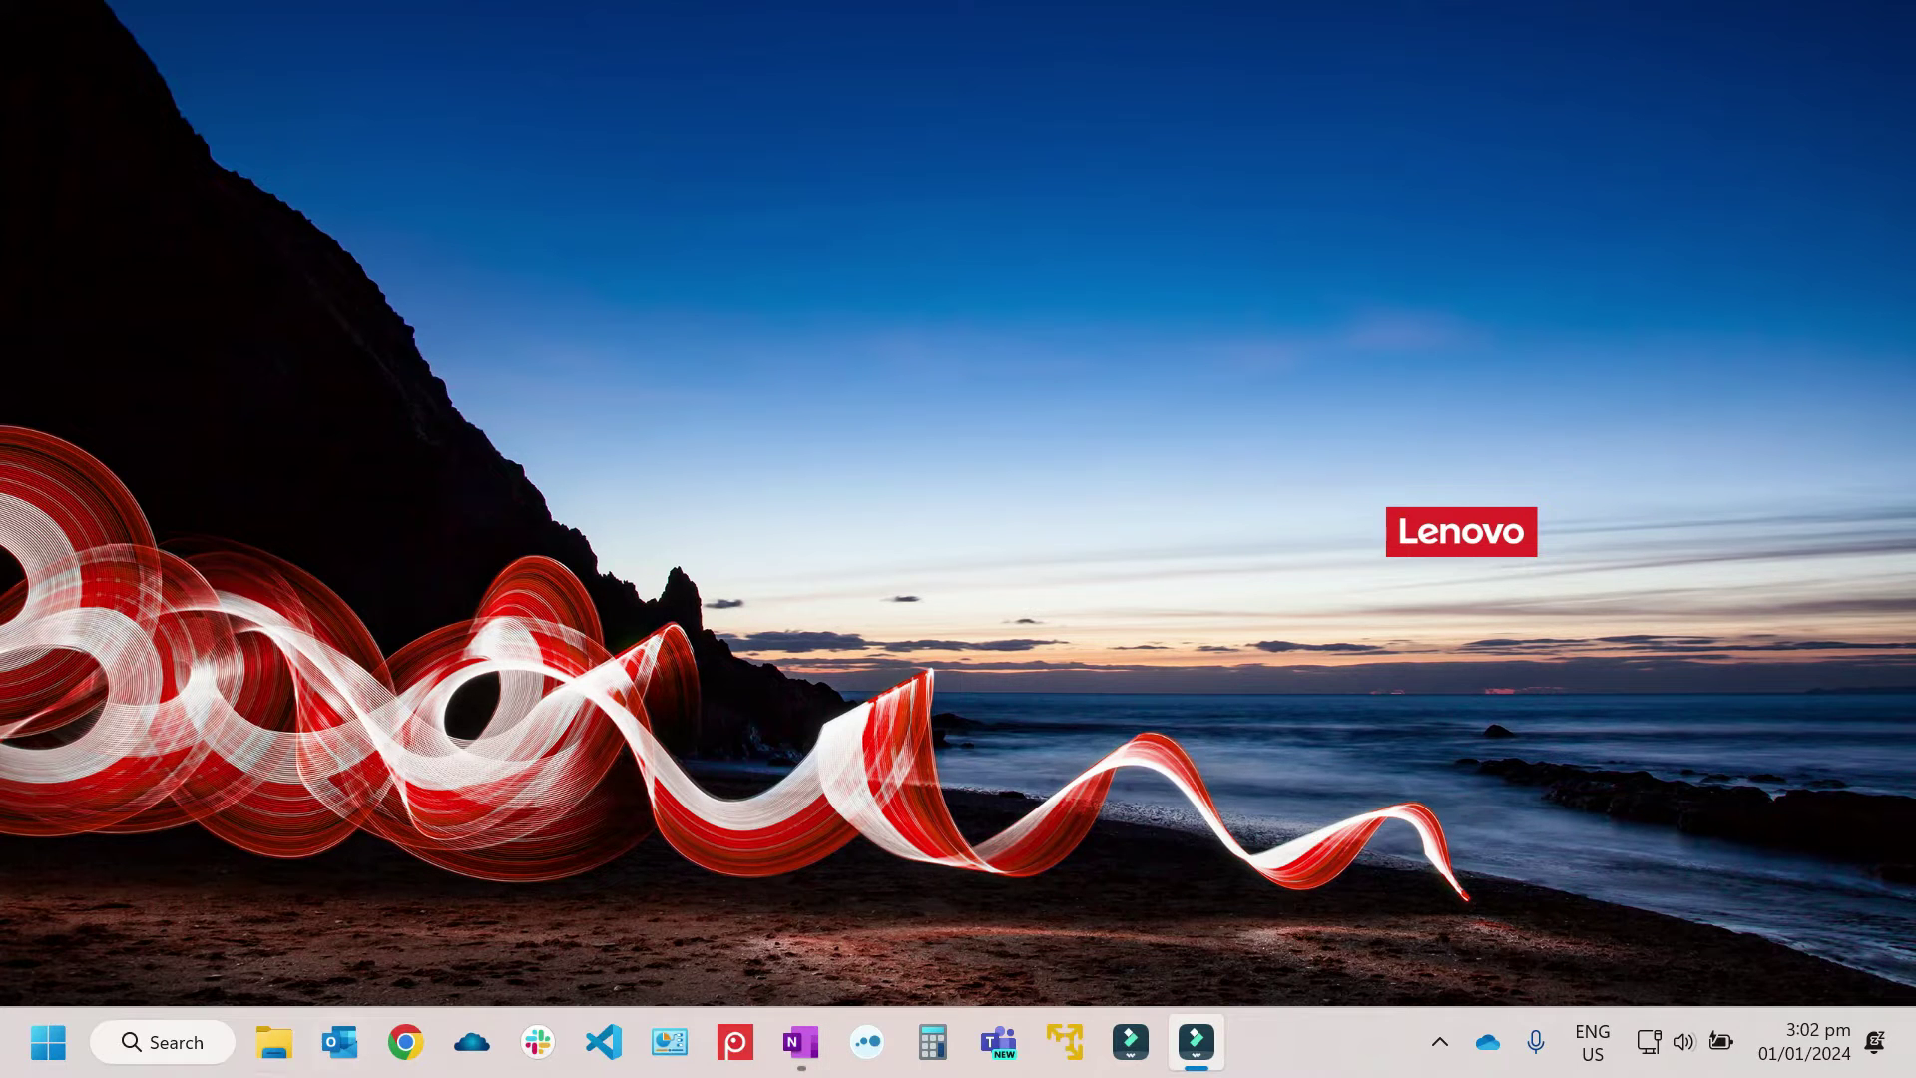
- Open the display settings from the desktop and set the multi-monitor mode to Extend these displays
key(super+x)
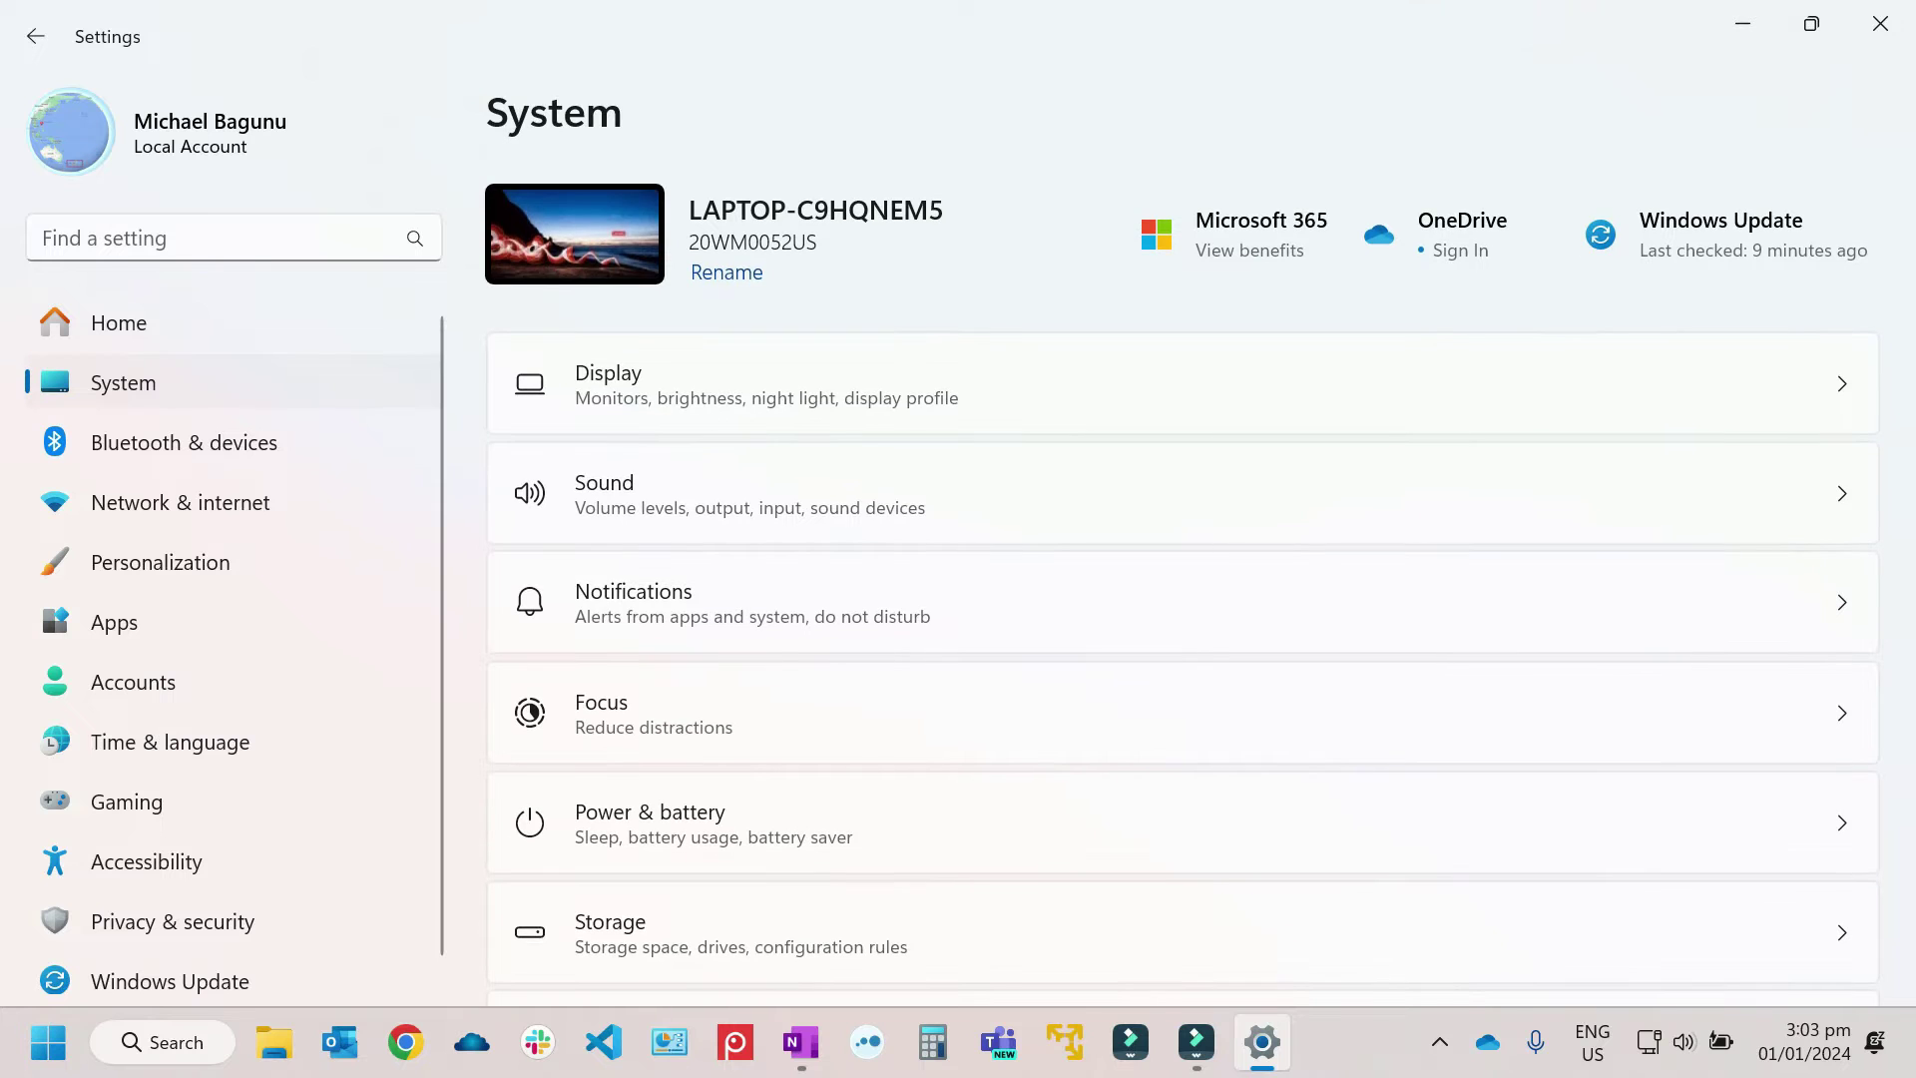
click(1880, 23)
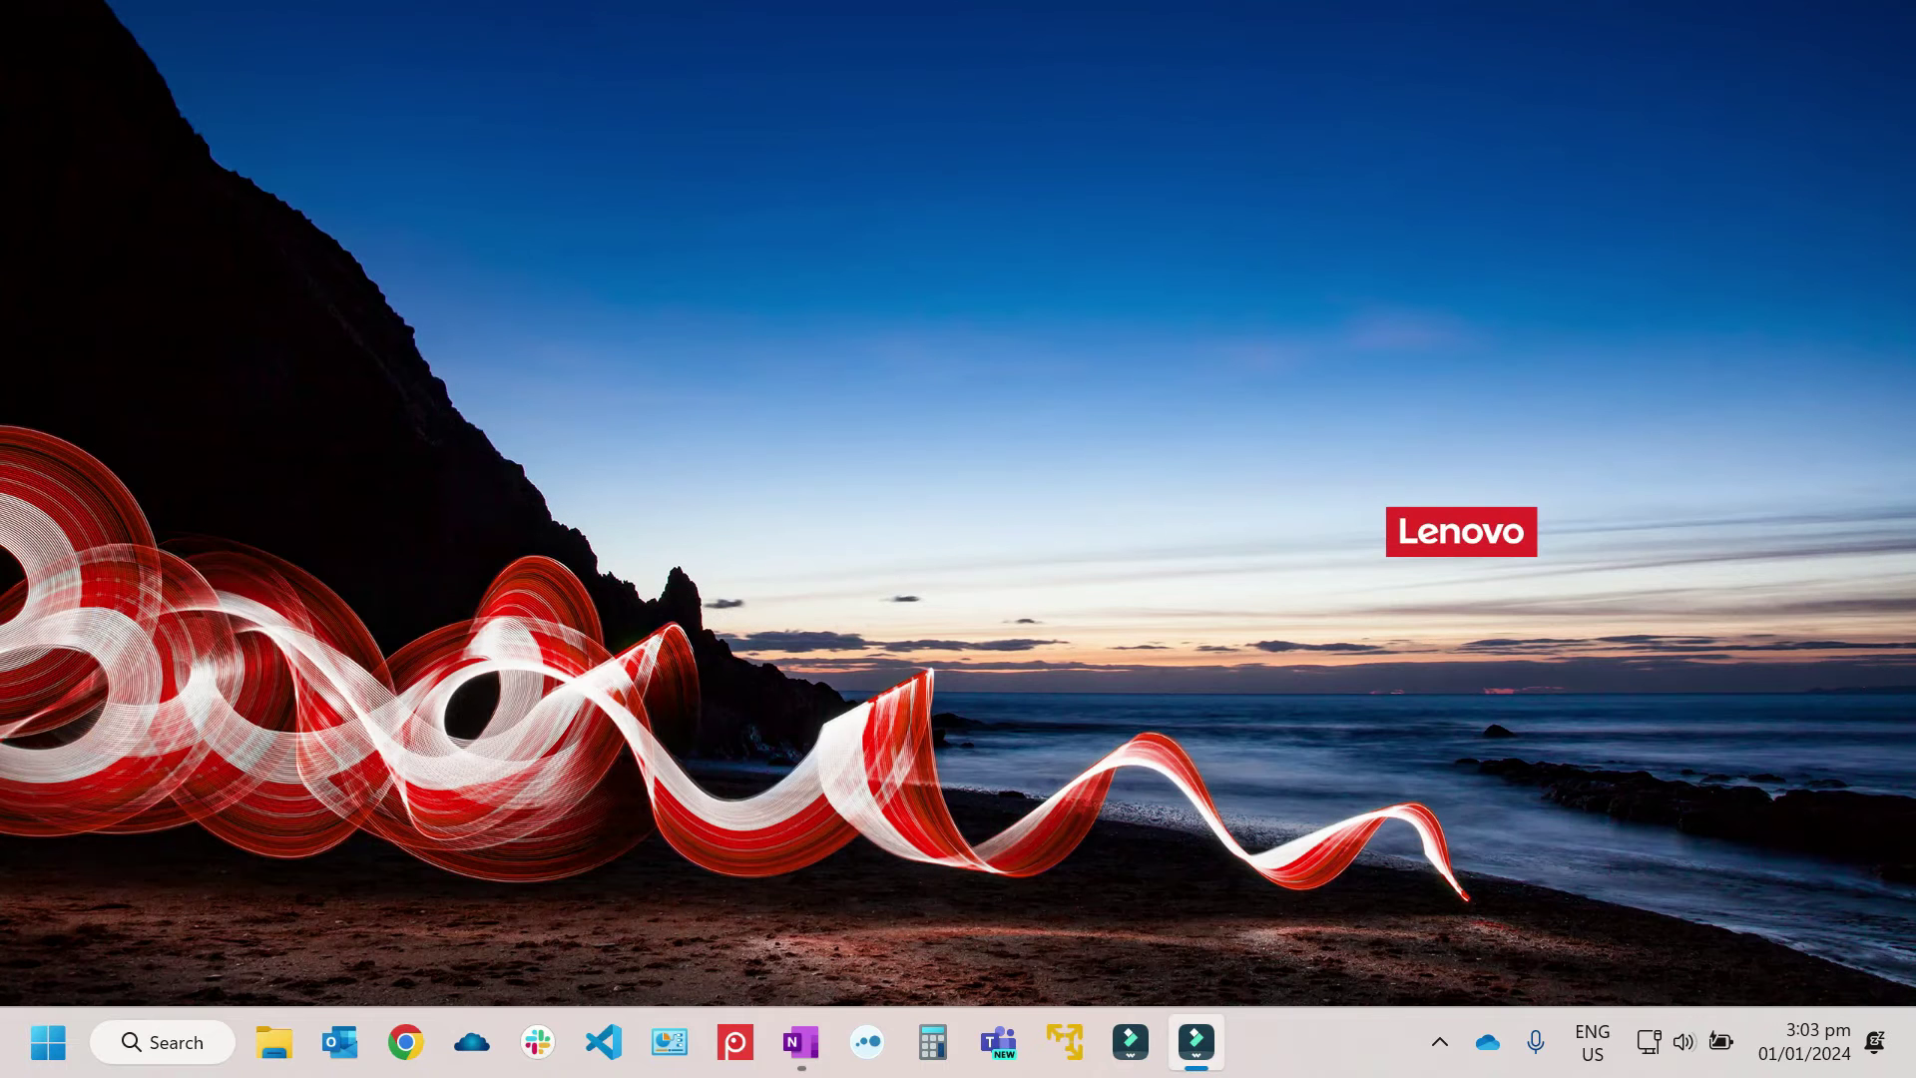
right_click(689, 312)
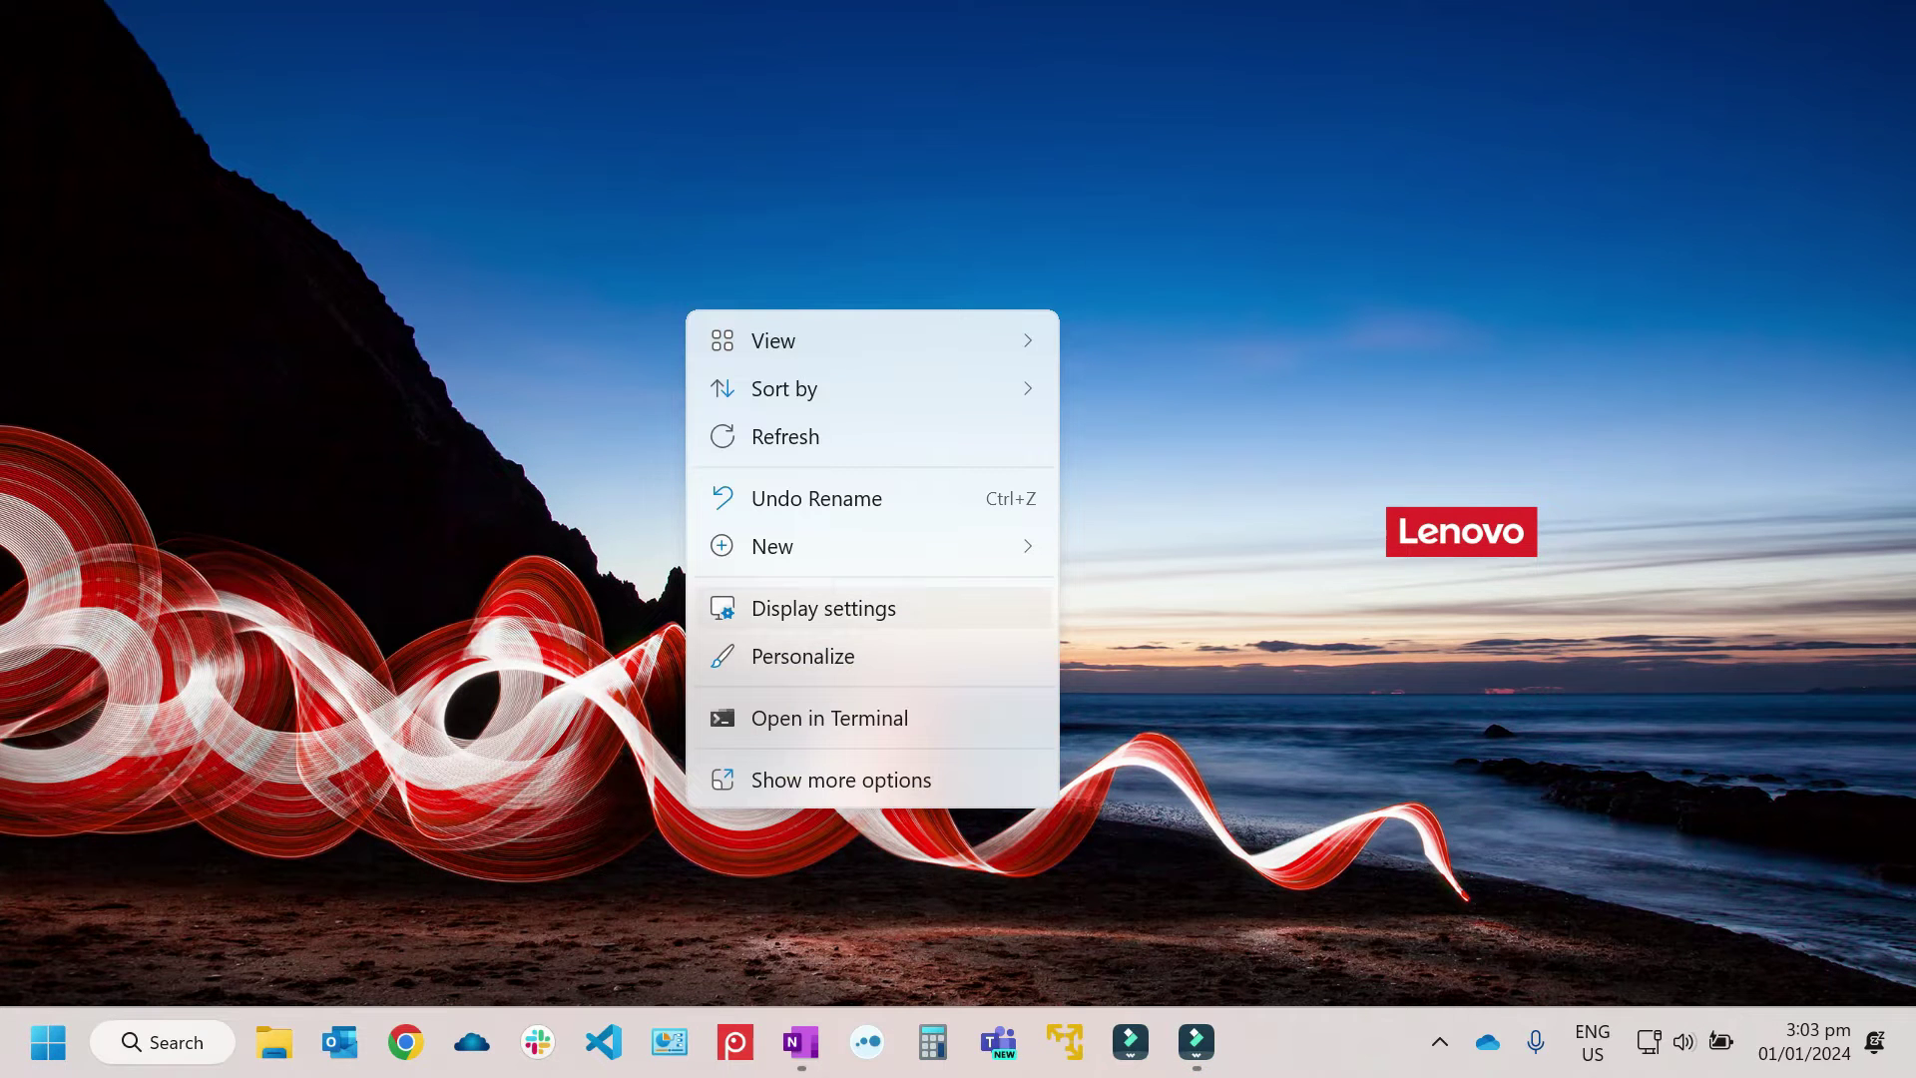
click(823, 608)
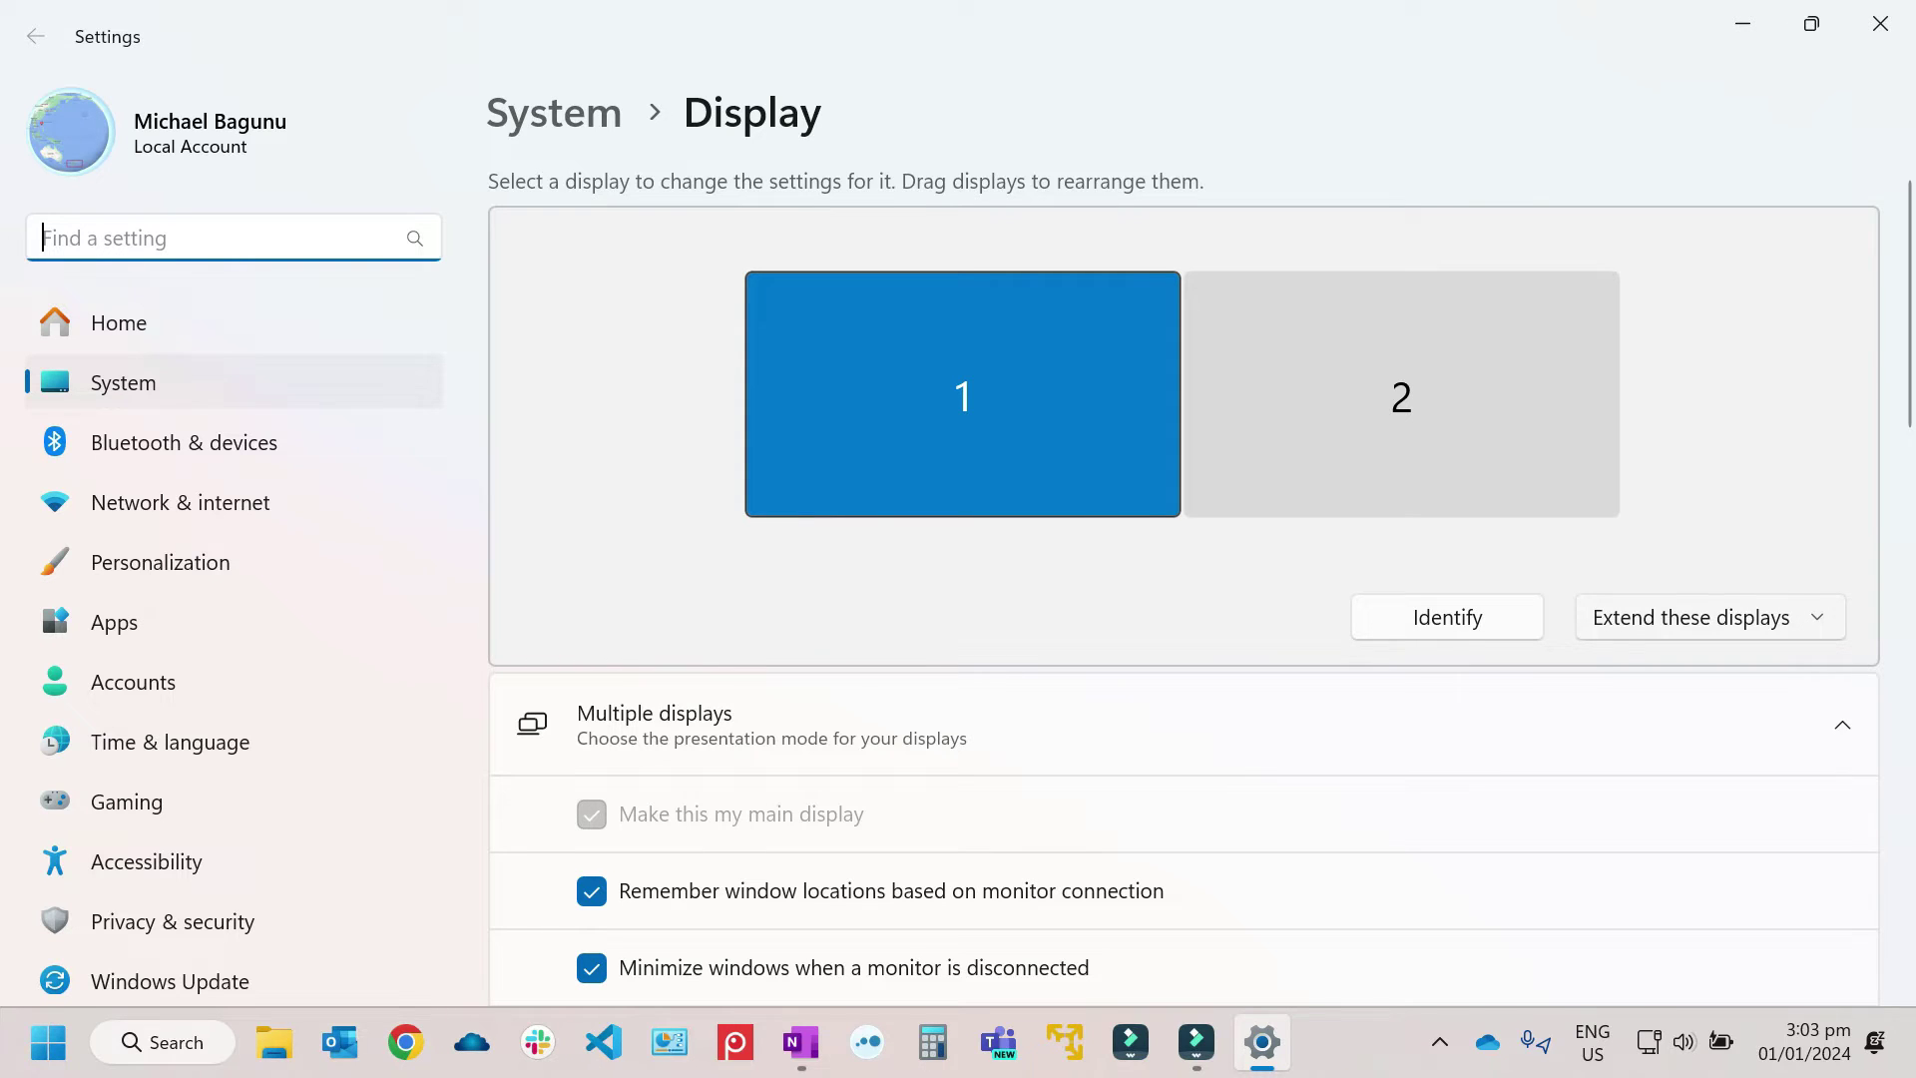
click(1710, 618)
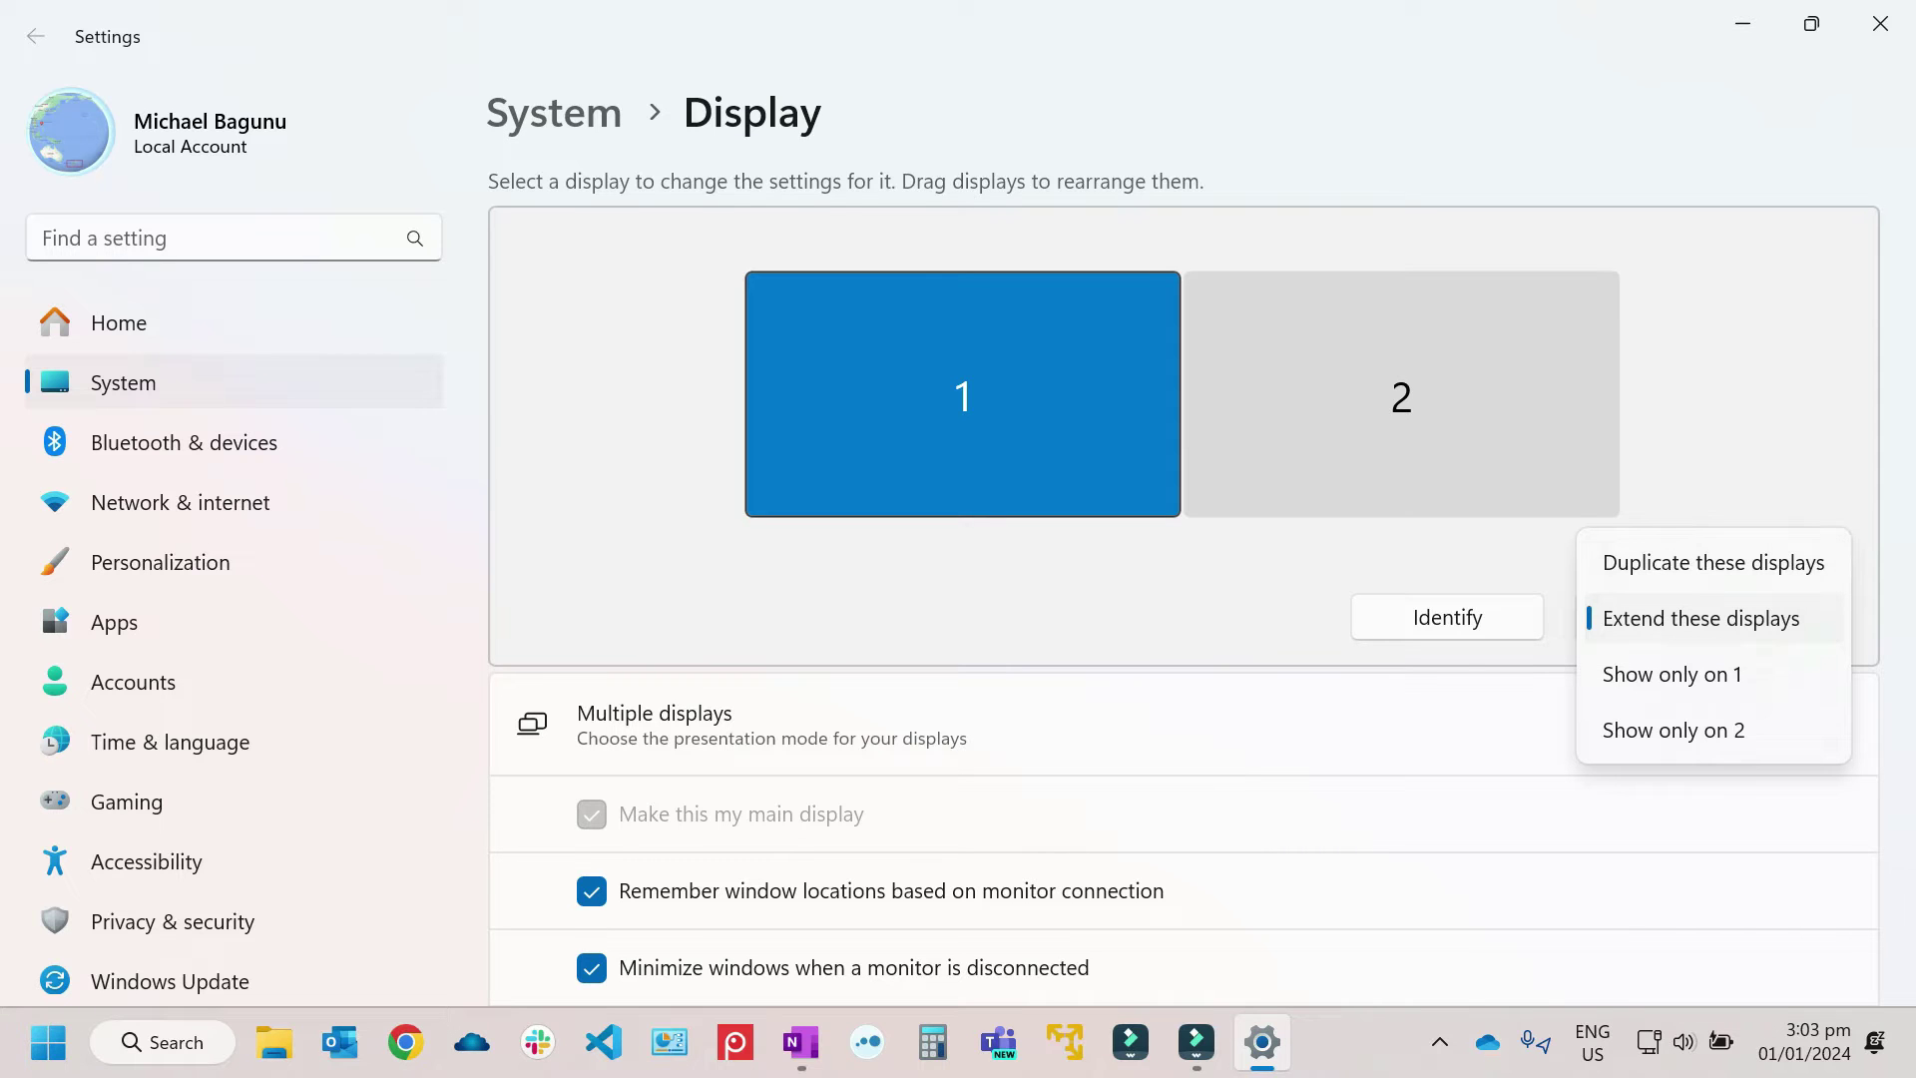
click(1701, 619)
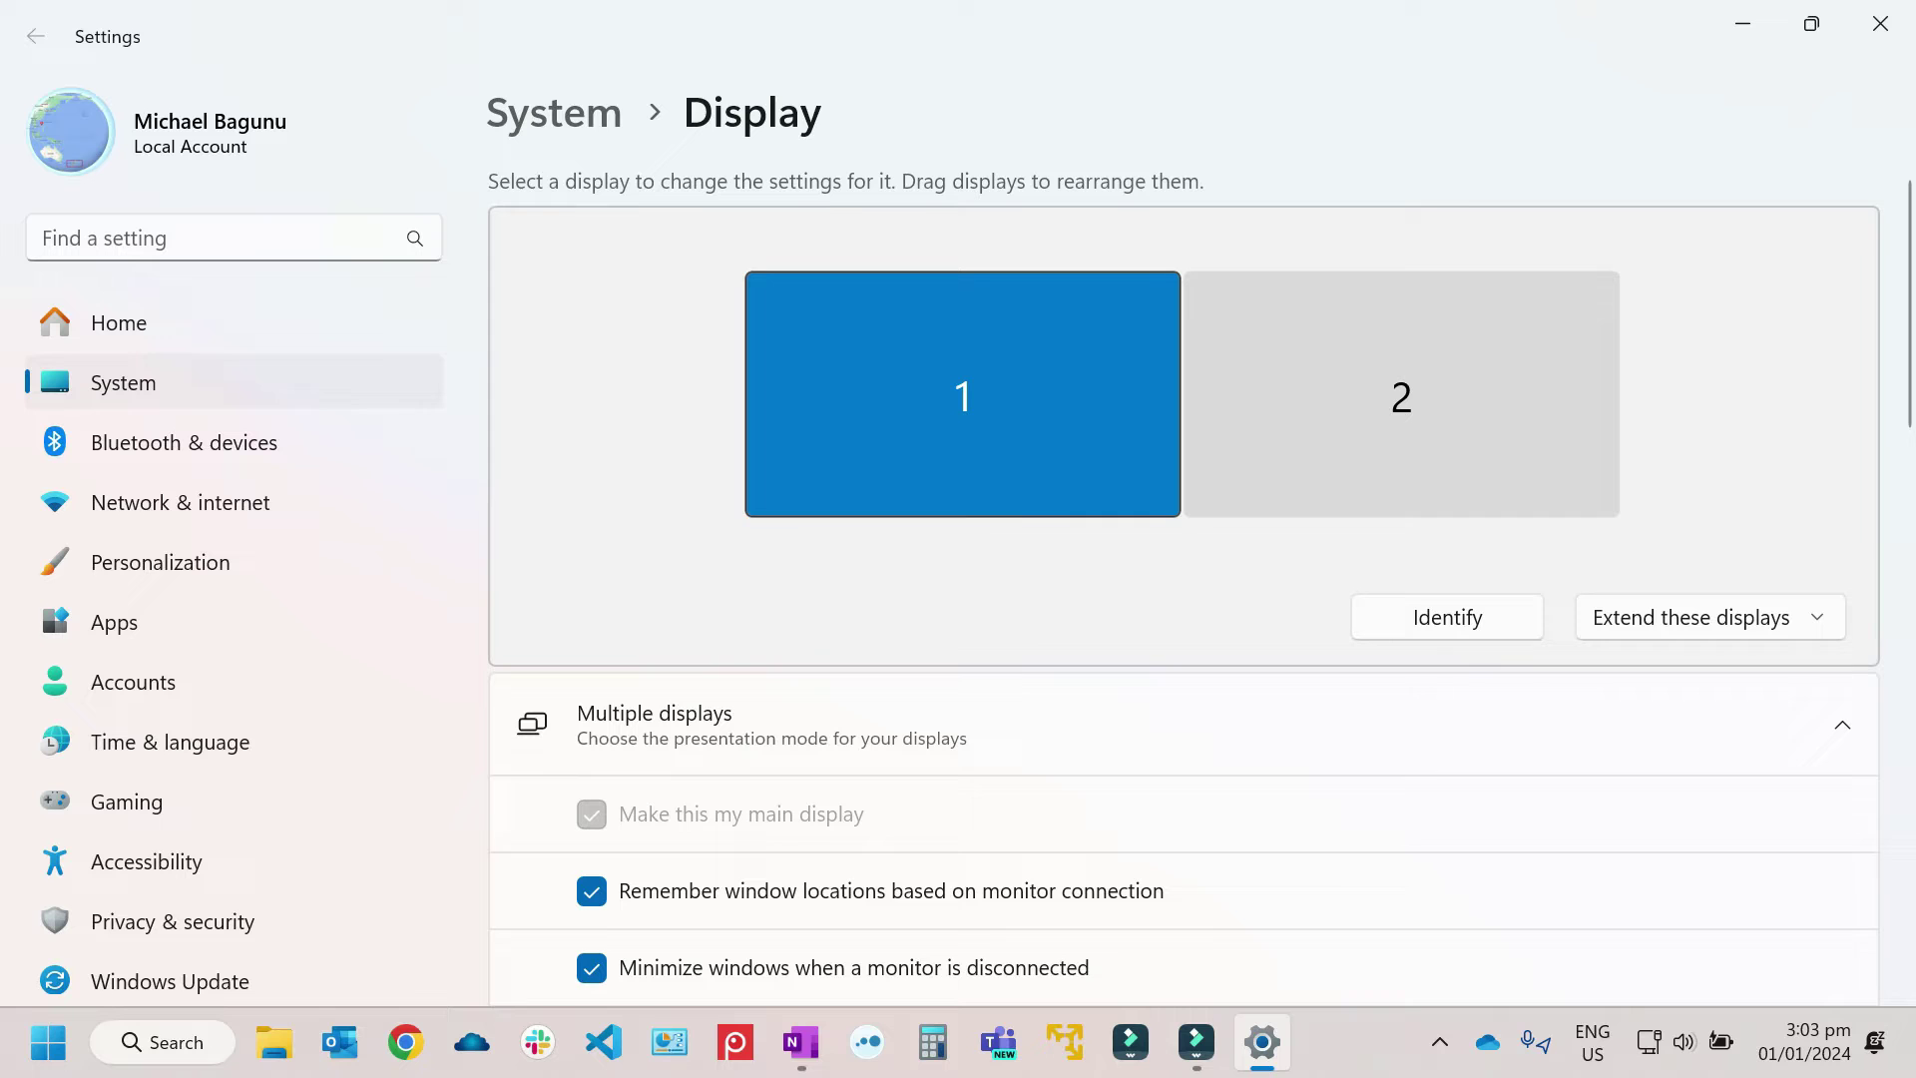
- Run detection for another display under Multiple displays and close the settings window
scroll(1184, 574, down, 6)
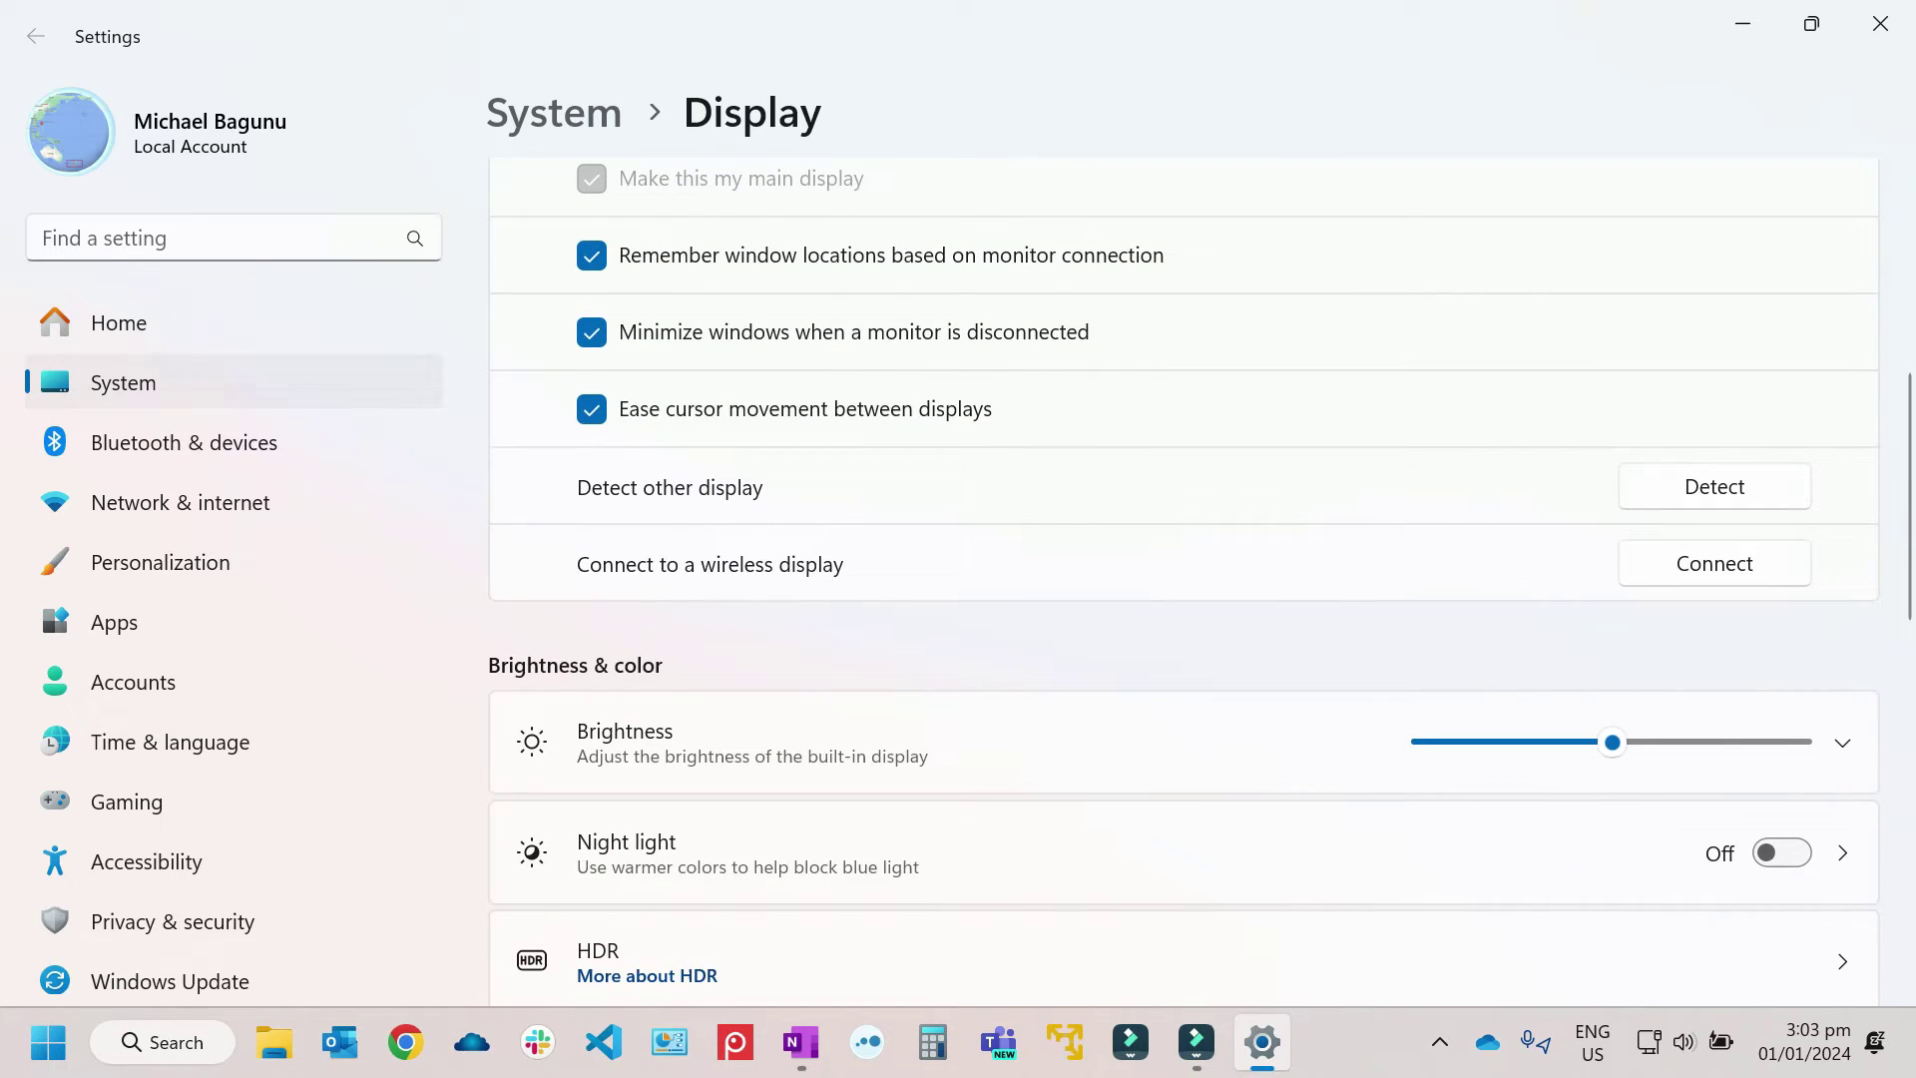
click(1714, 487)
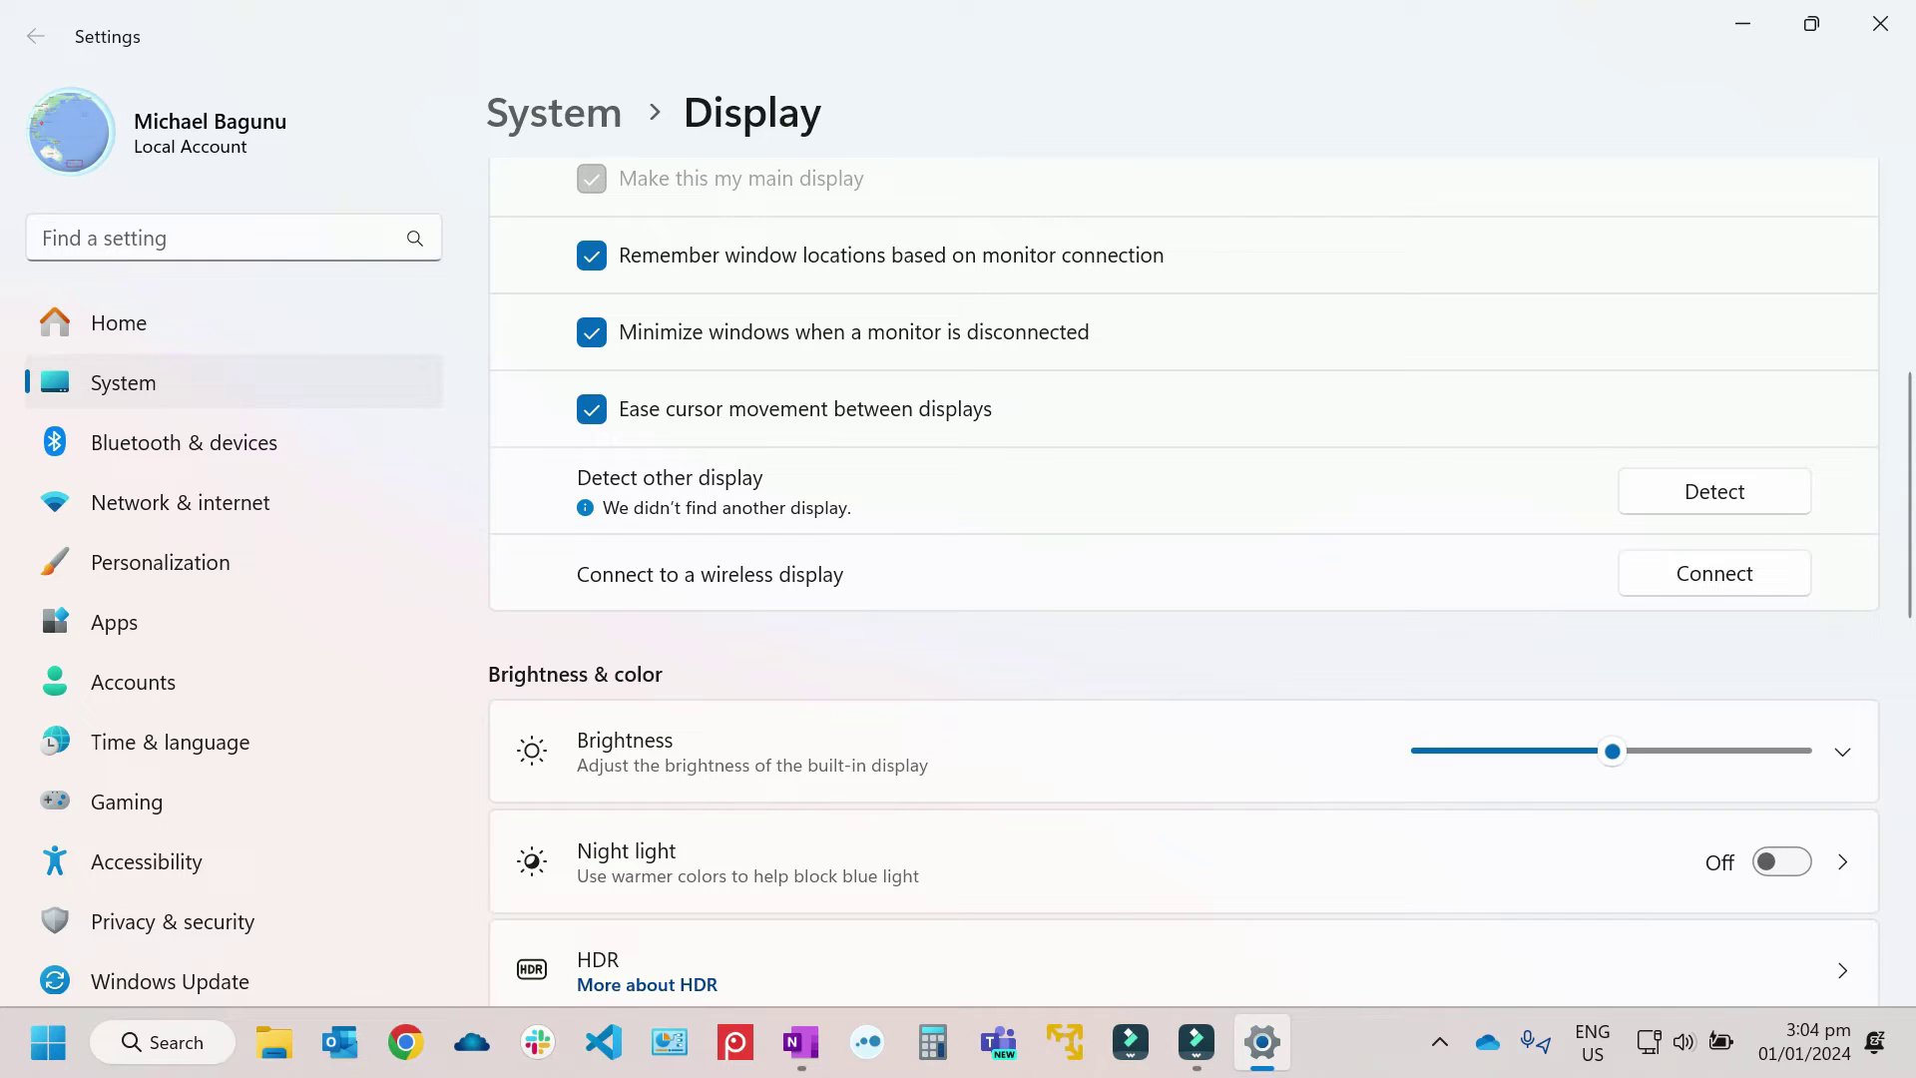
scroll(1183, 579, up, 1)
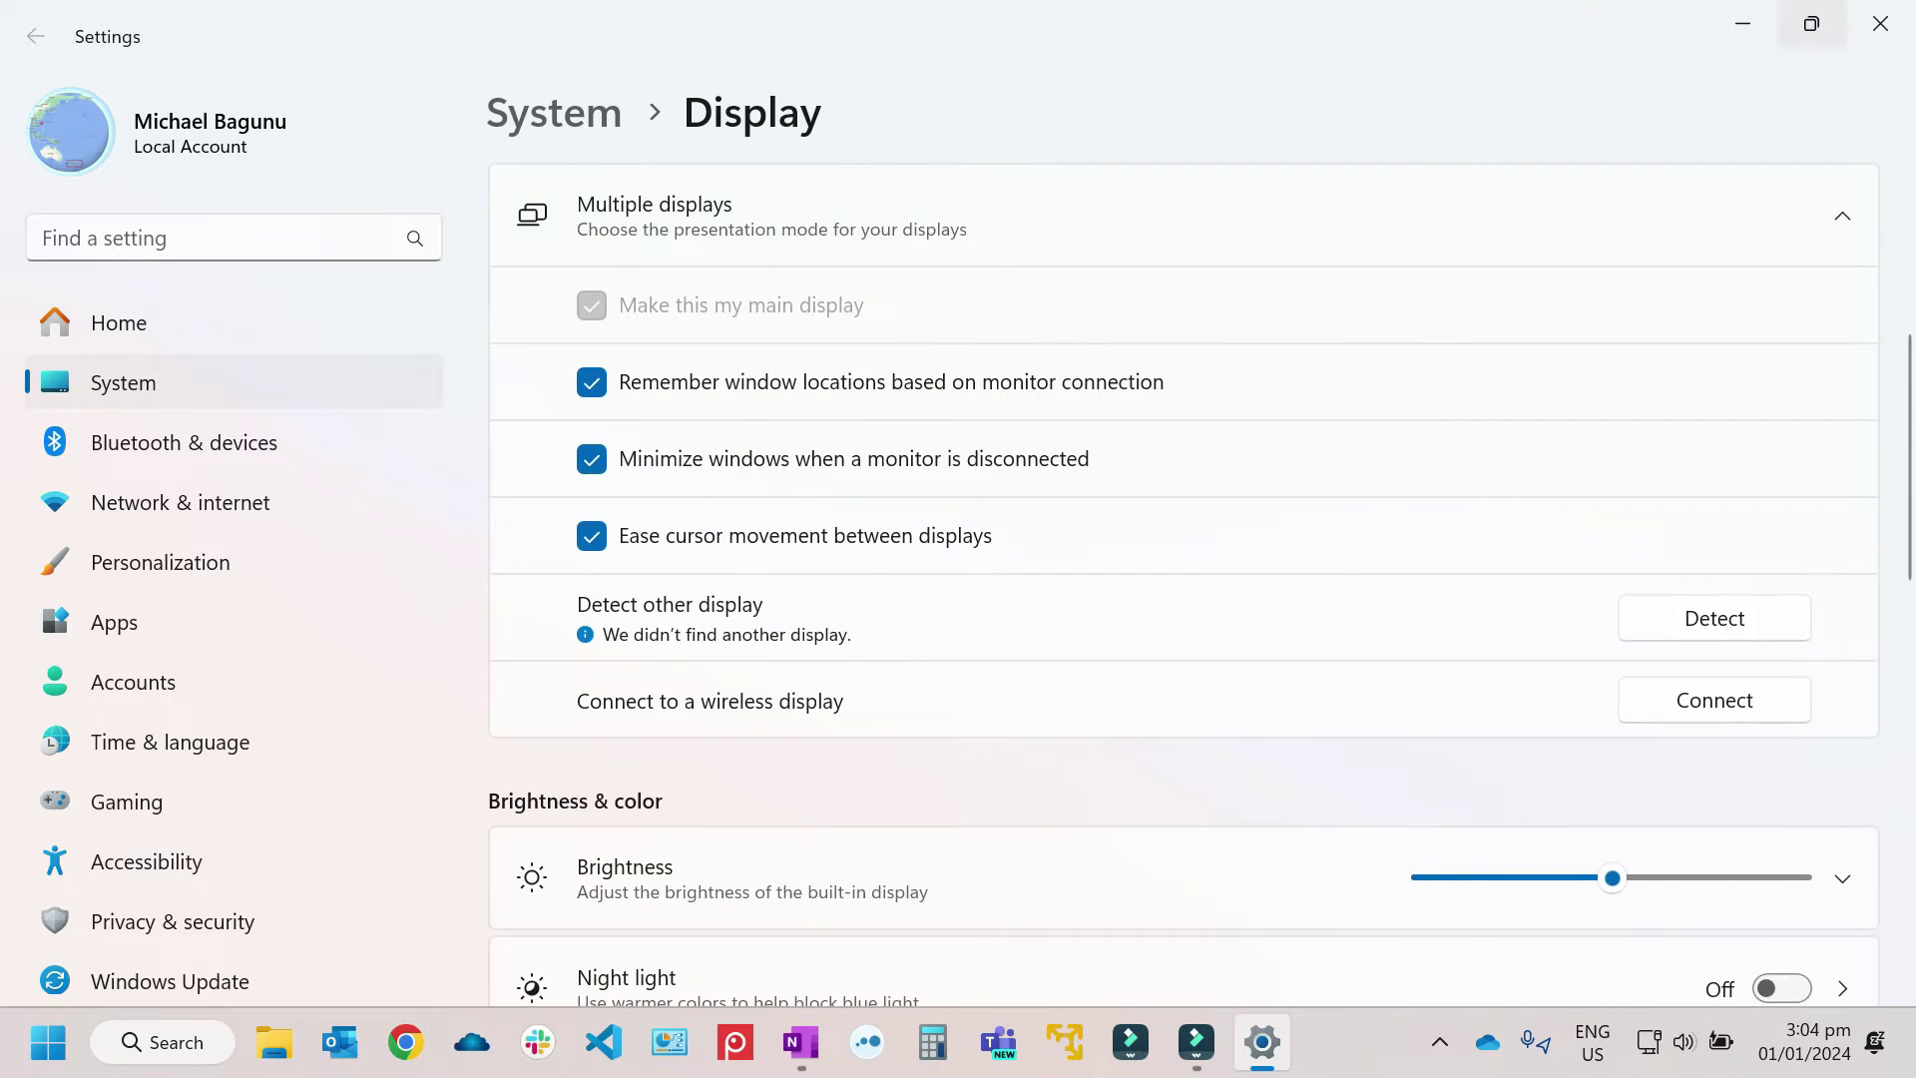
click(1880, 23)
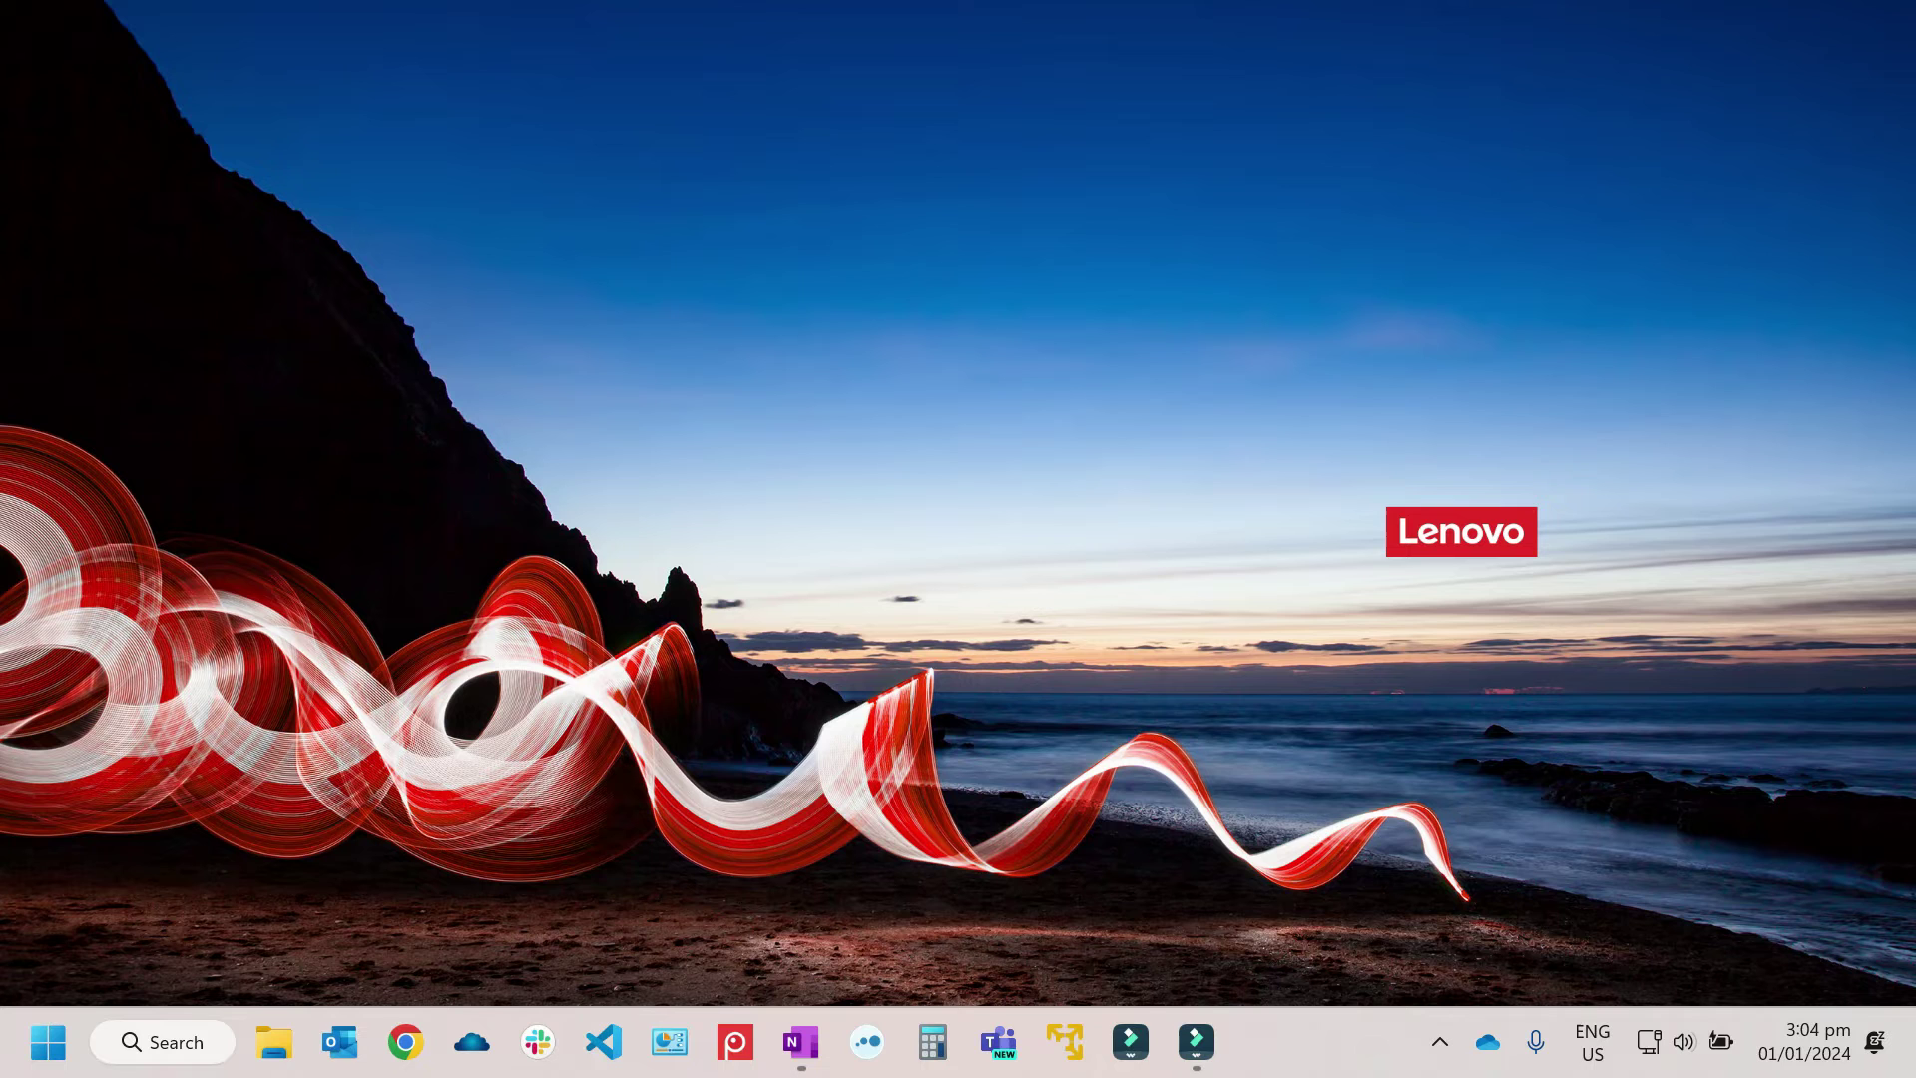
key(super+x)
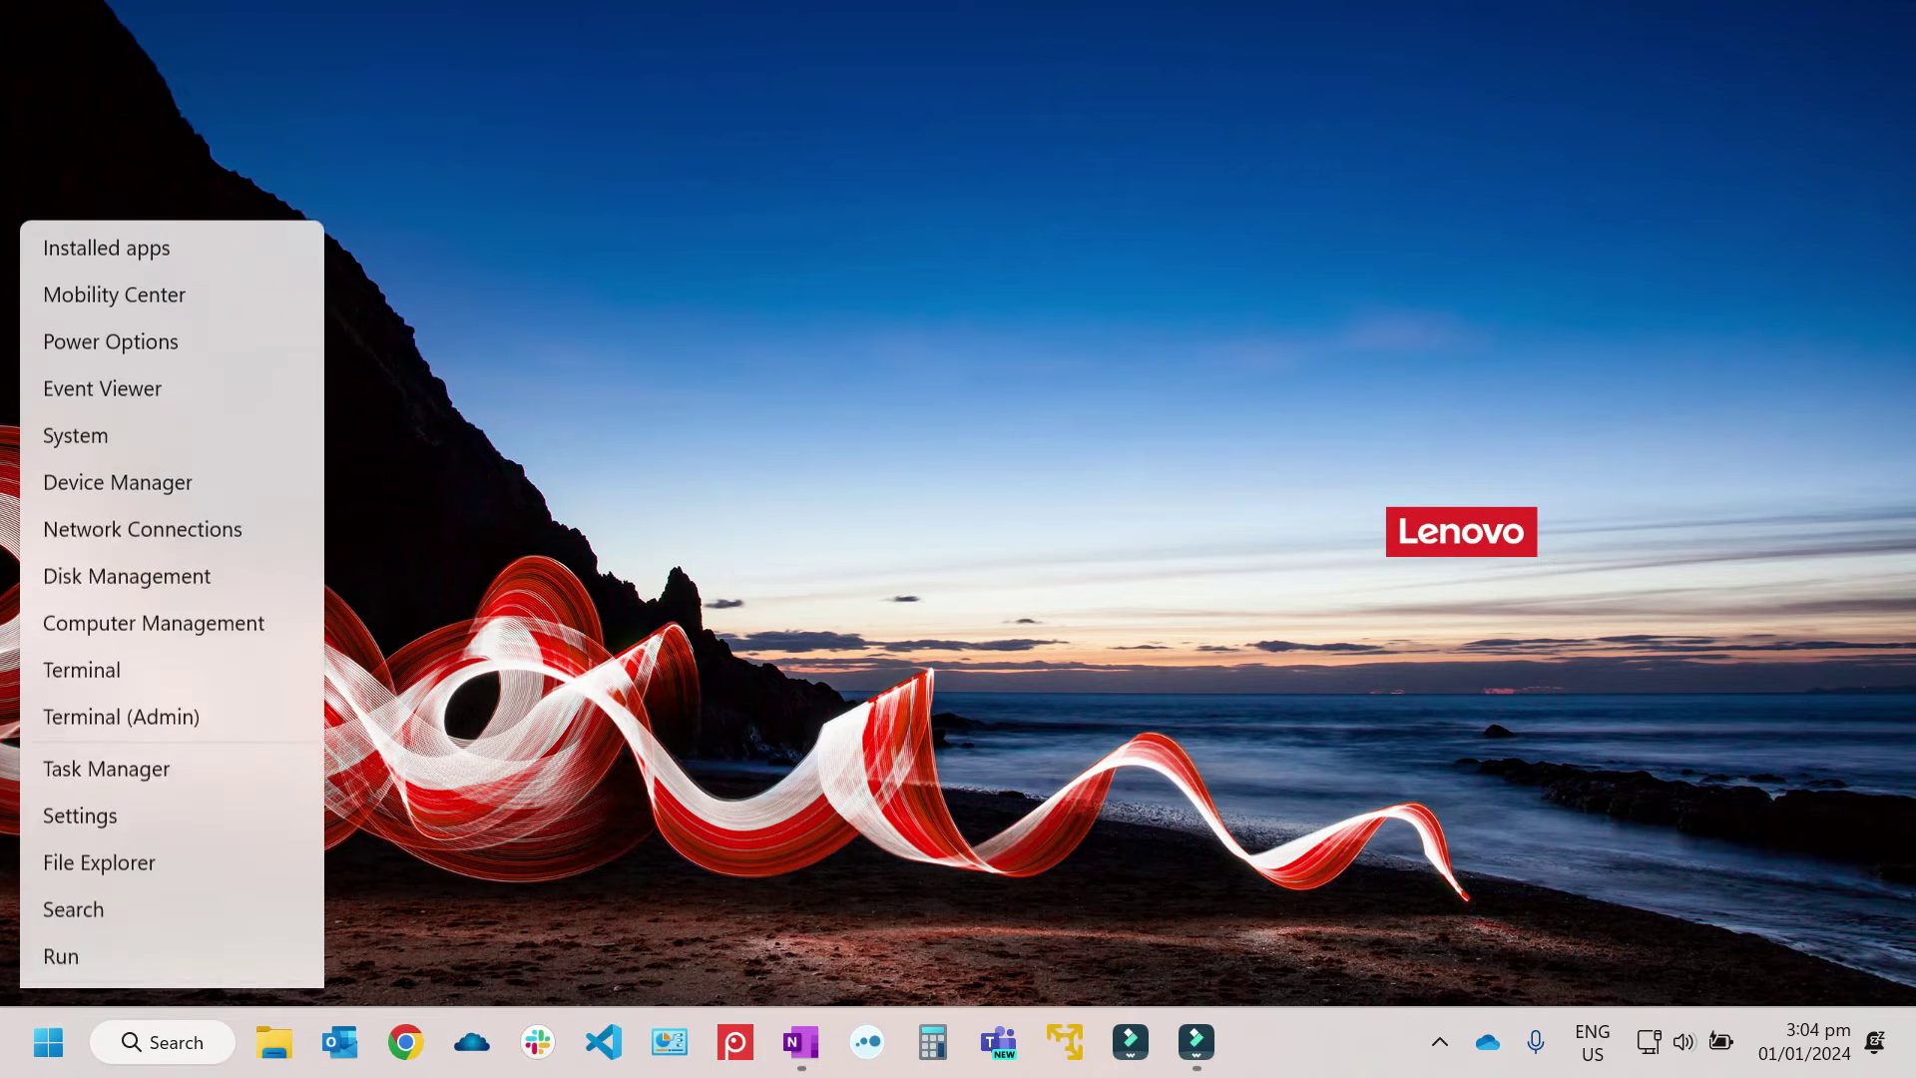
key(Down)
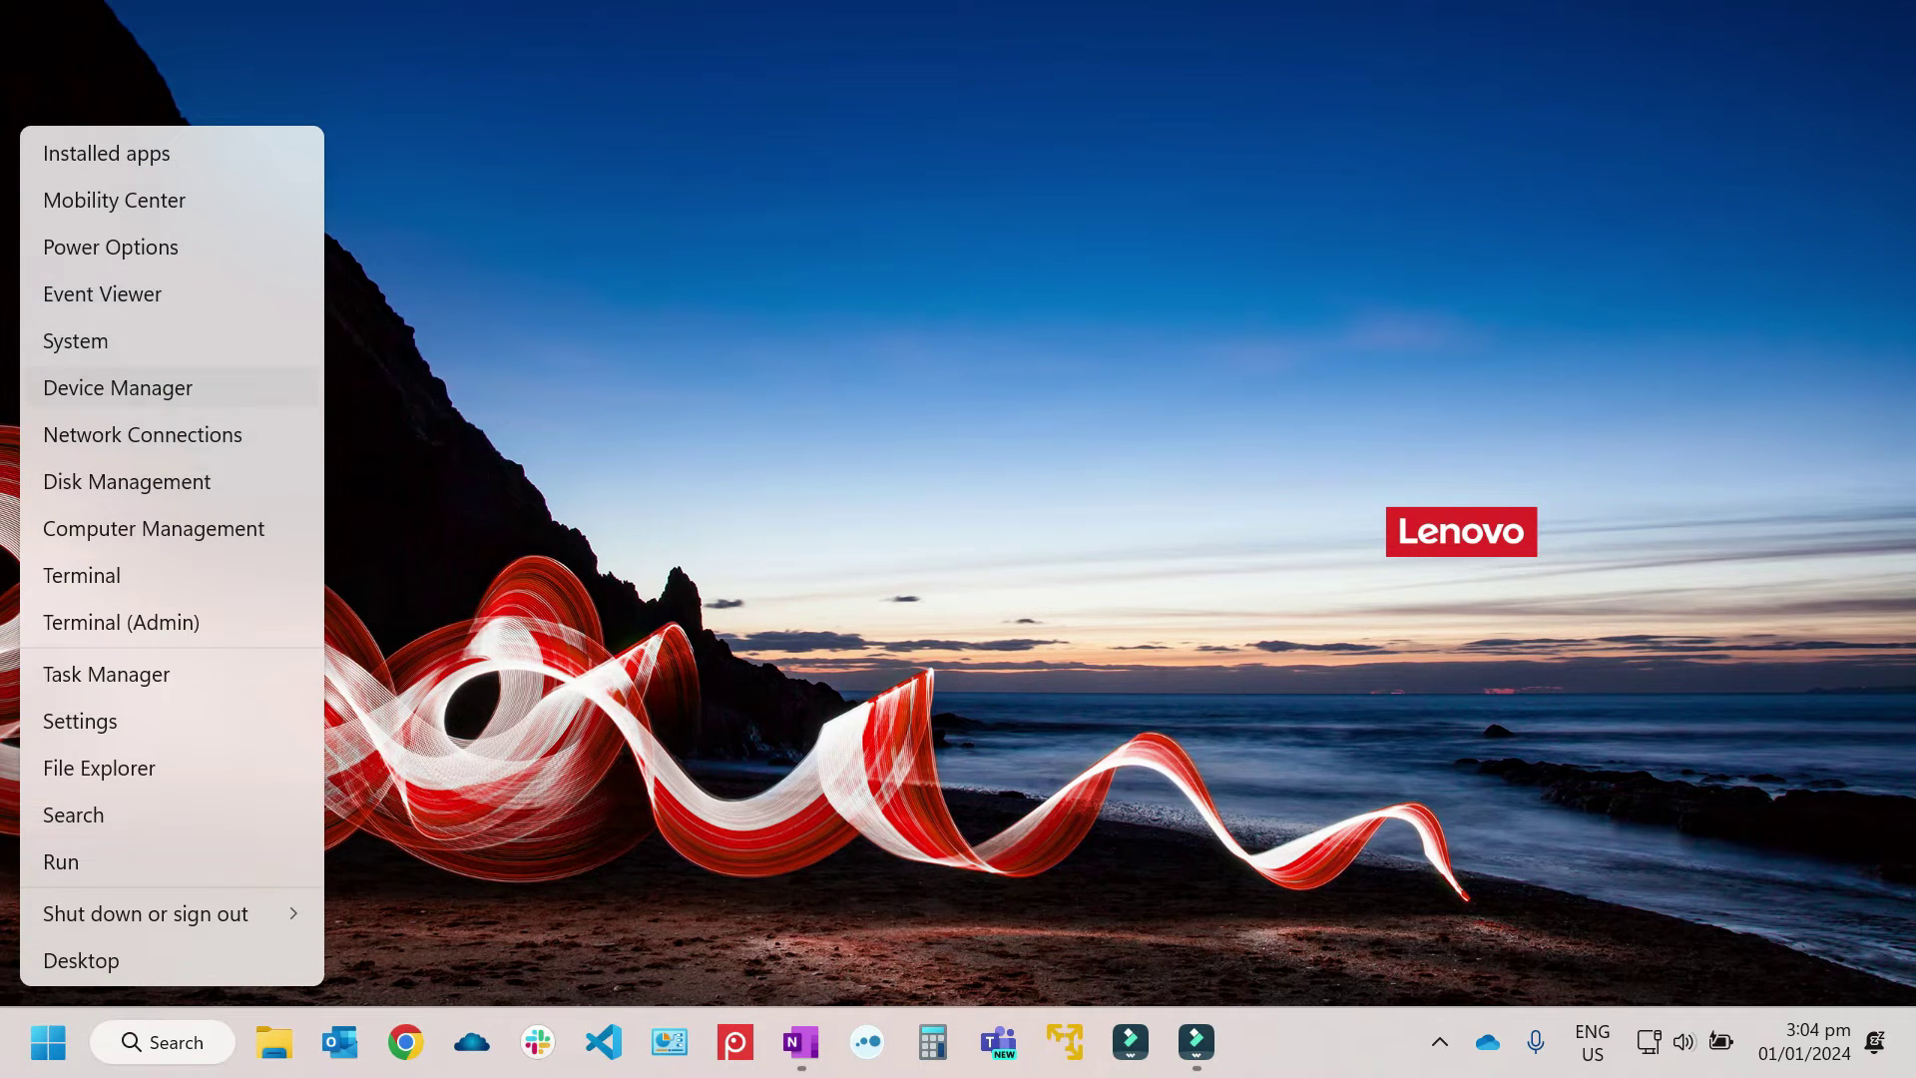
key(Return)
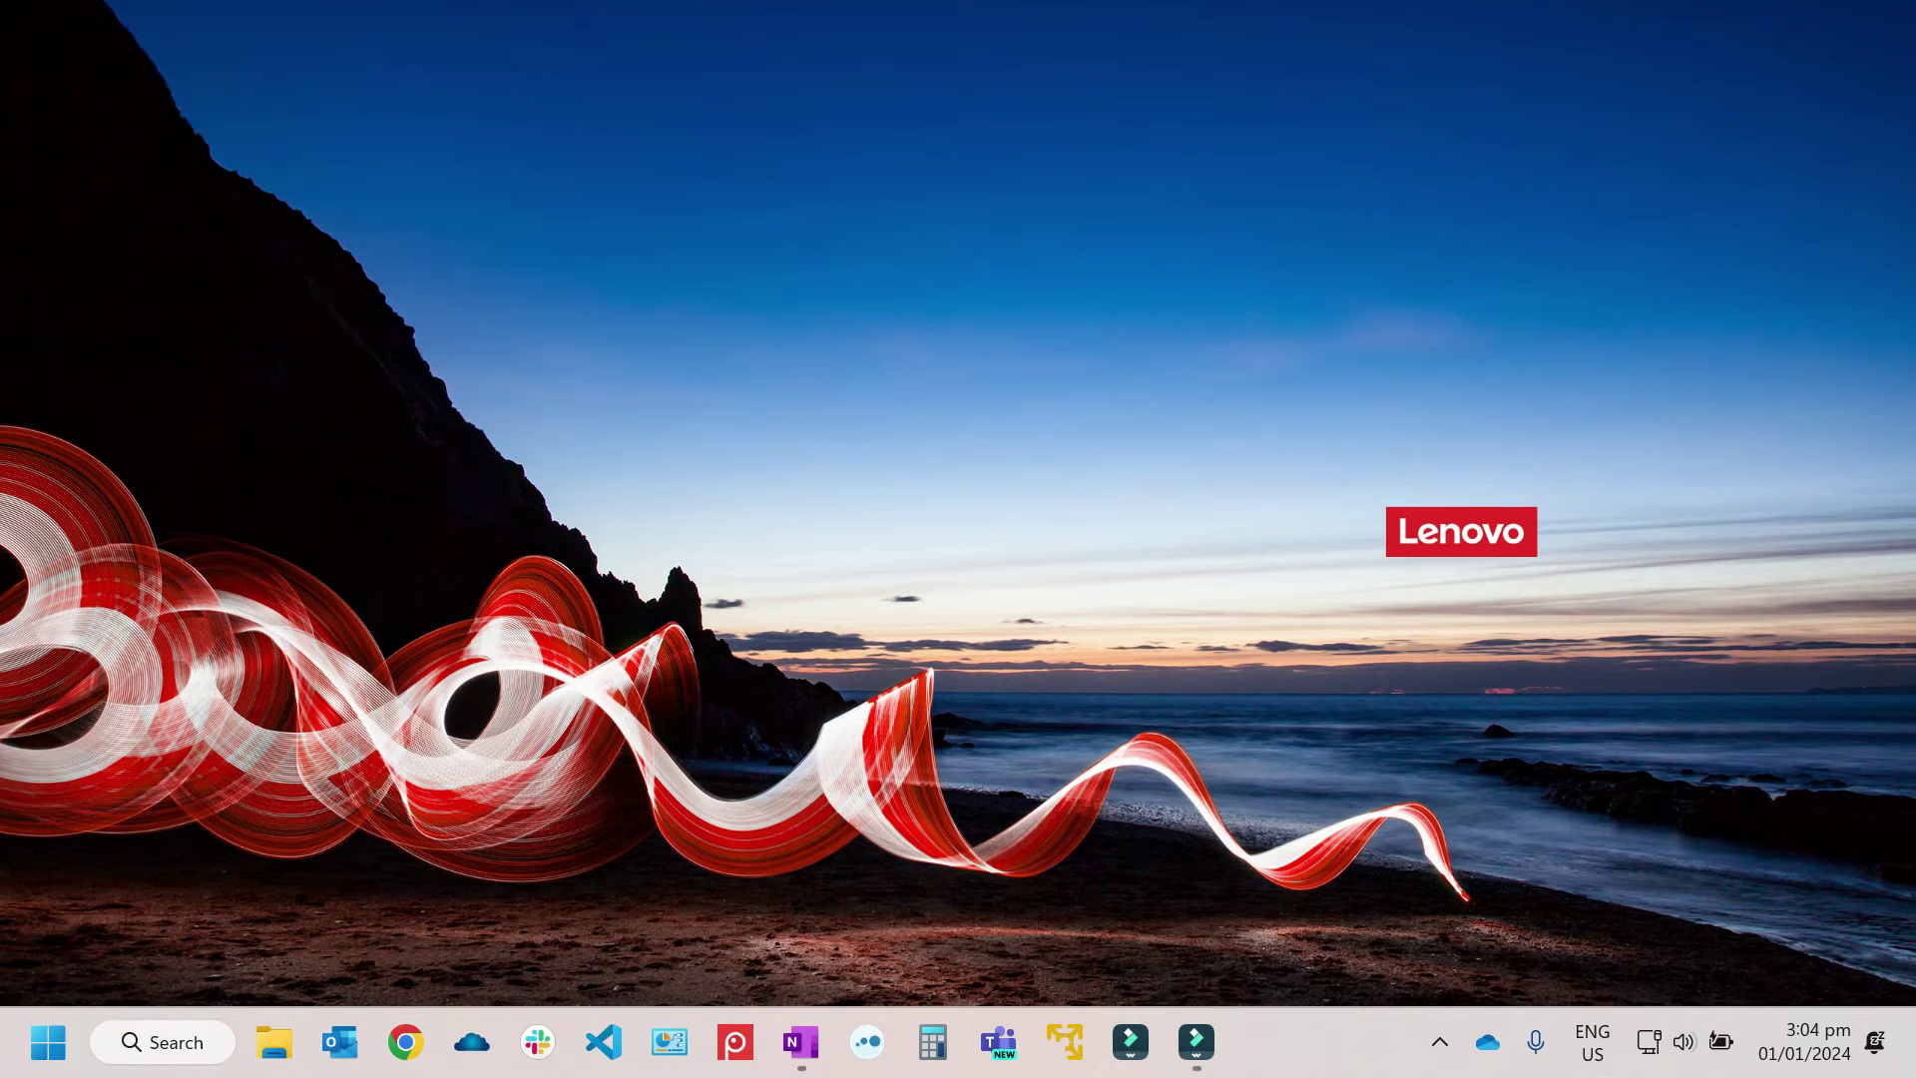
- Open Device Manager by running devmgmt.msc and maximize its window
key(super+r)
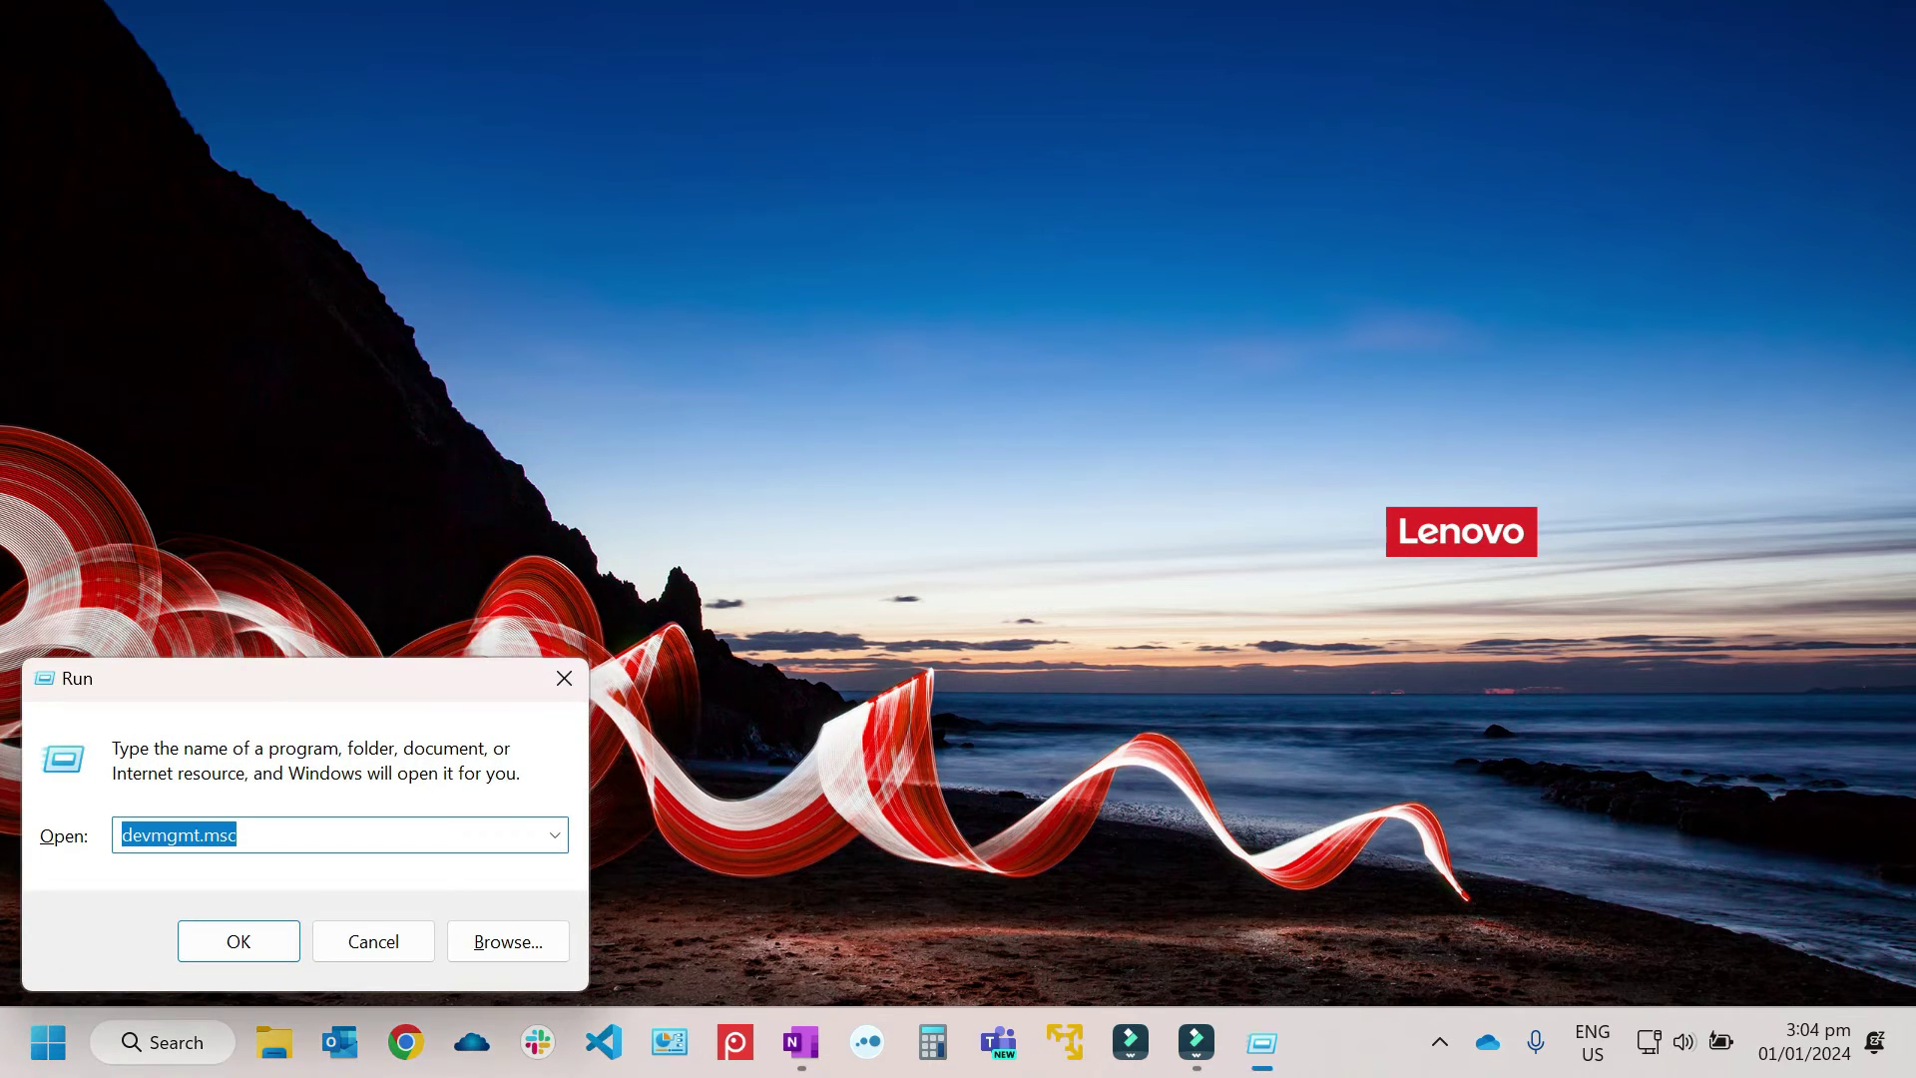
key(BackSpace)
text(devmgmt.msc)
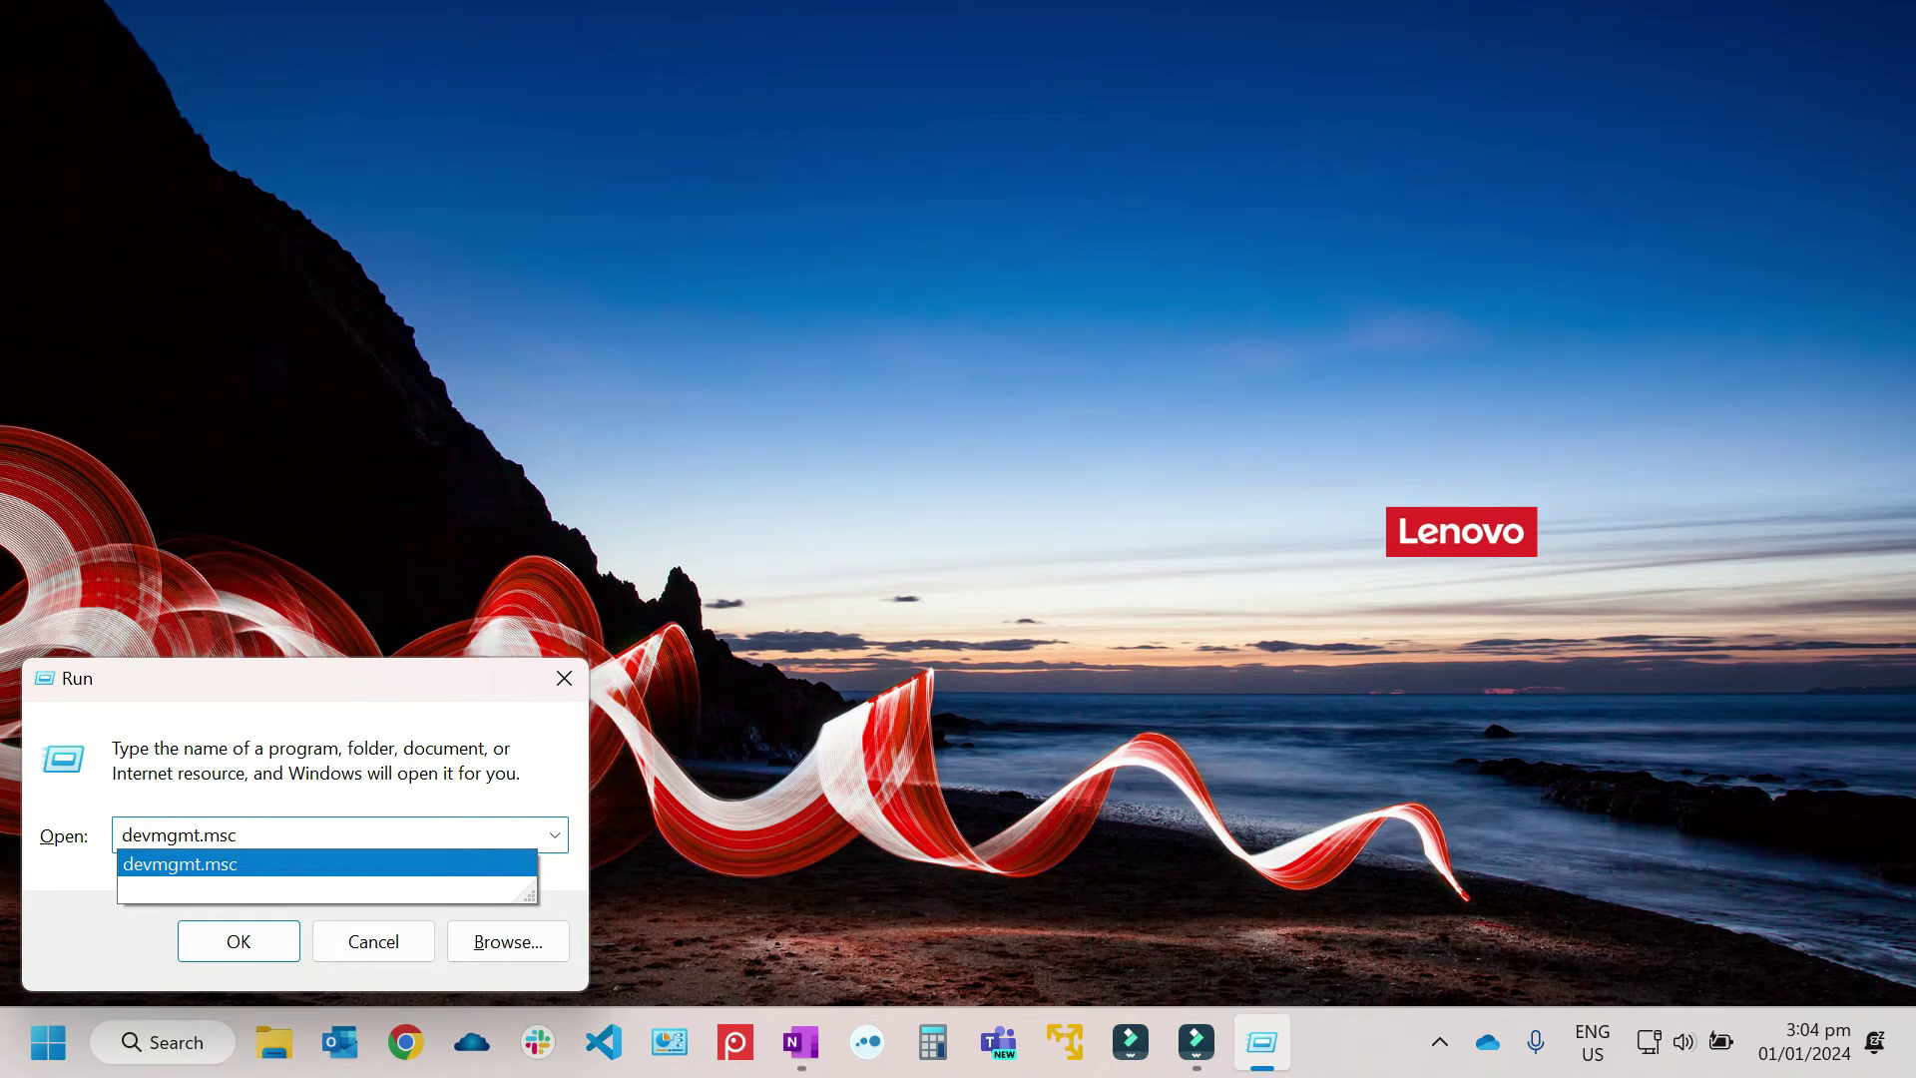
key(Return)
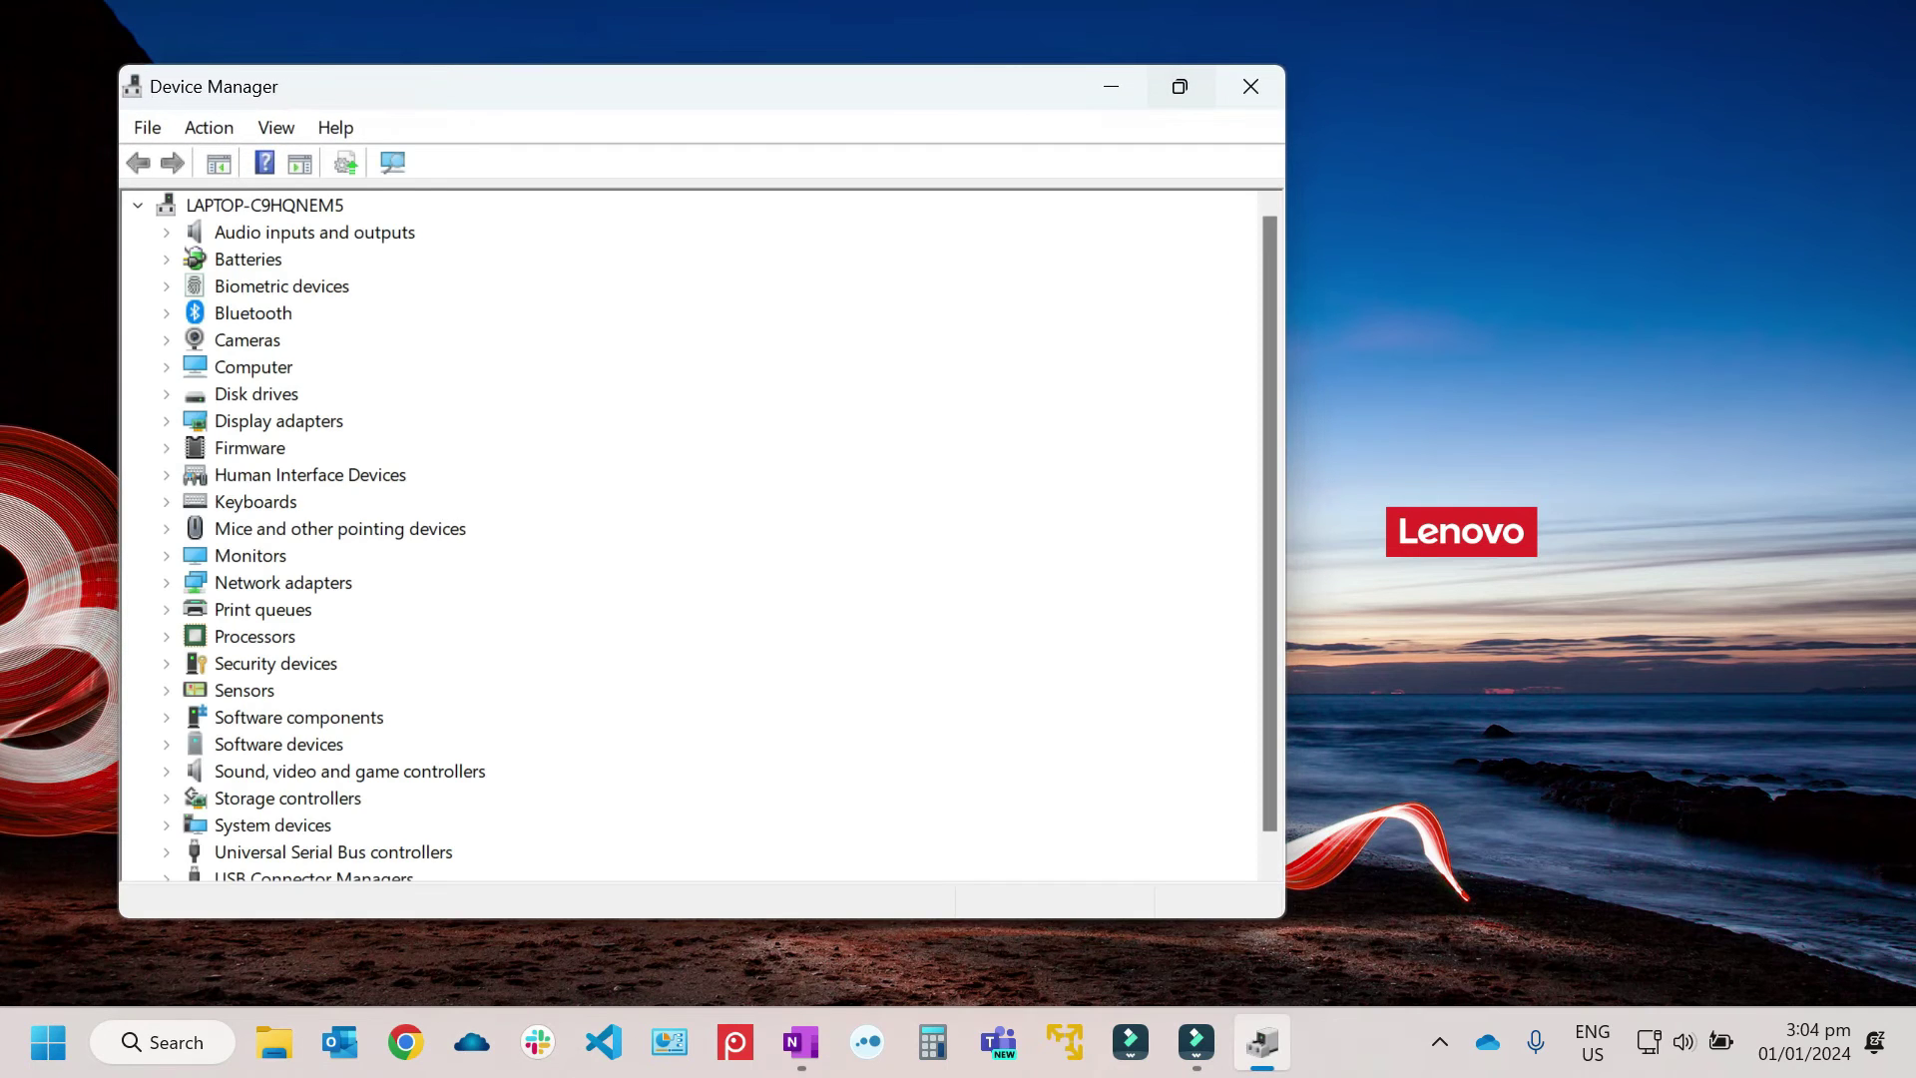
key(super+Up)
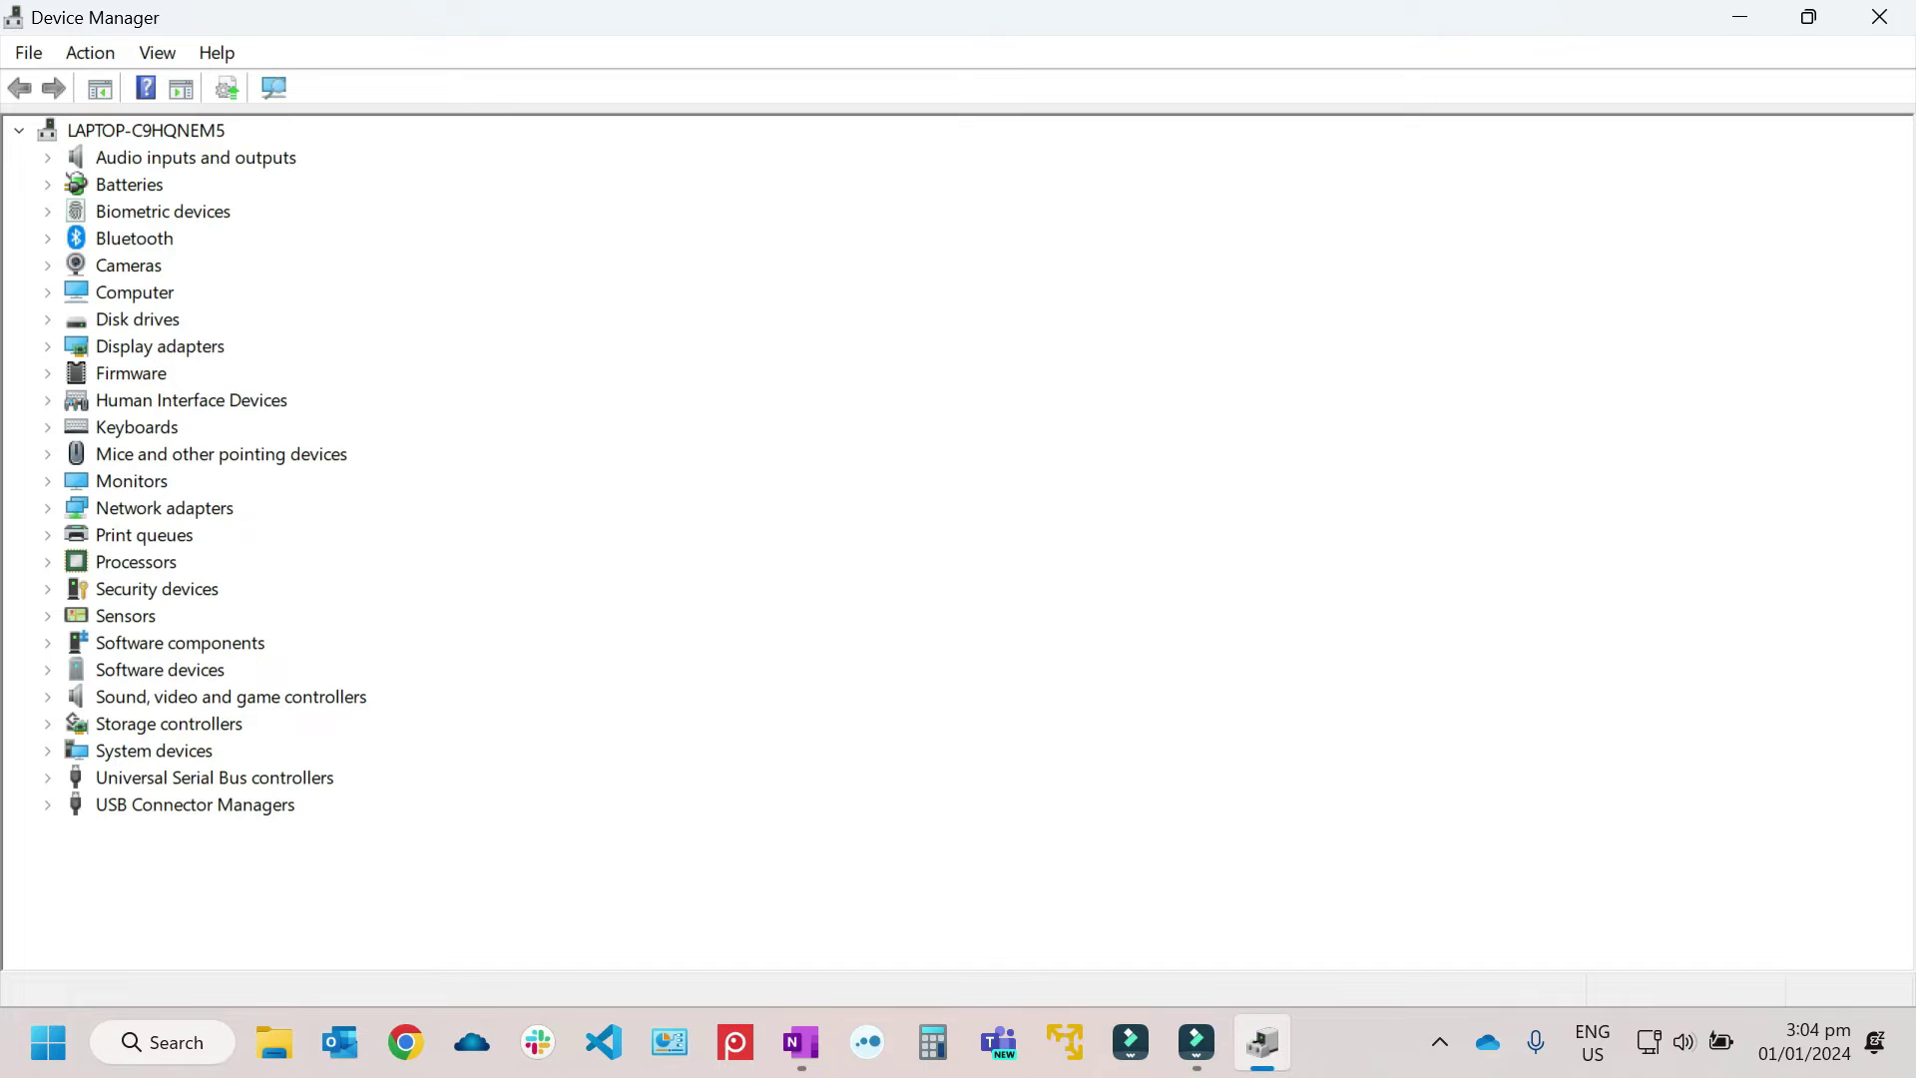
- Run an automatic driver update search for the Intel(R) Iris(R) Xe Graphics display adapter and close the wizard
click(160, 346)
key(Right)
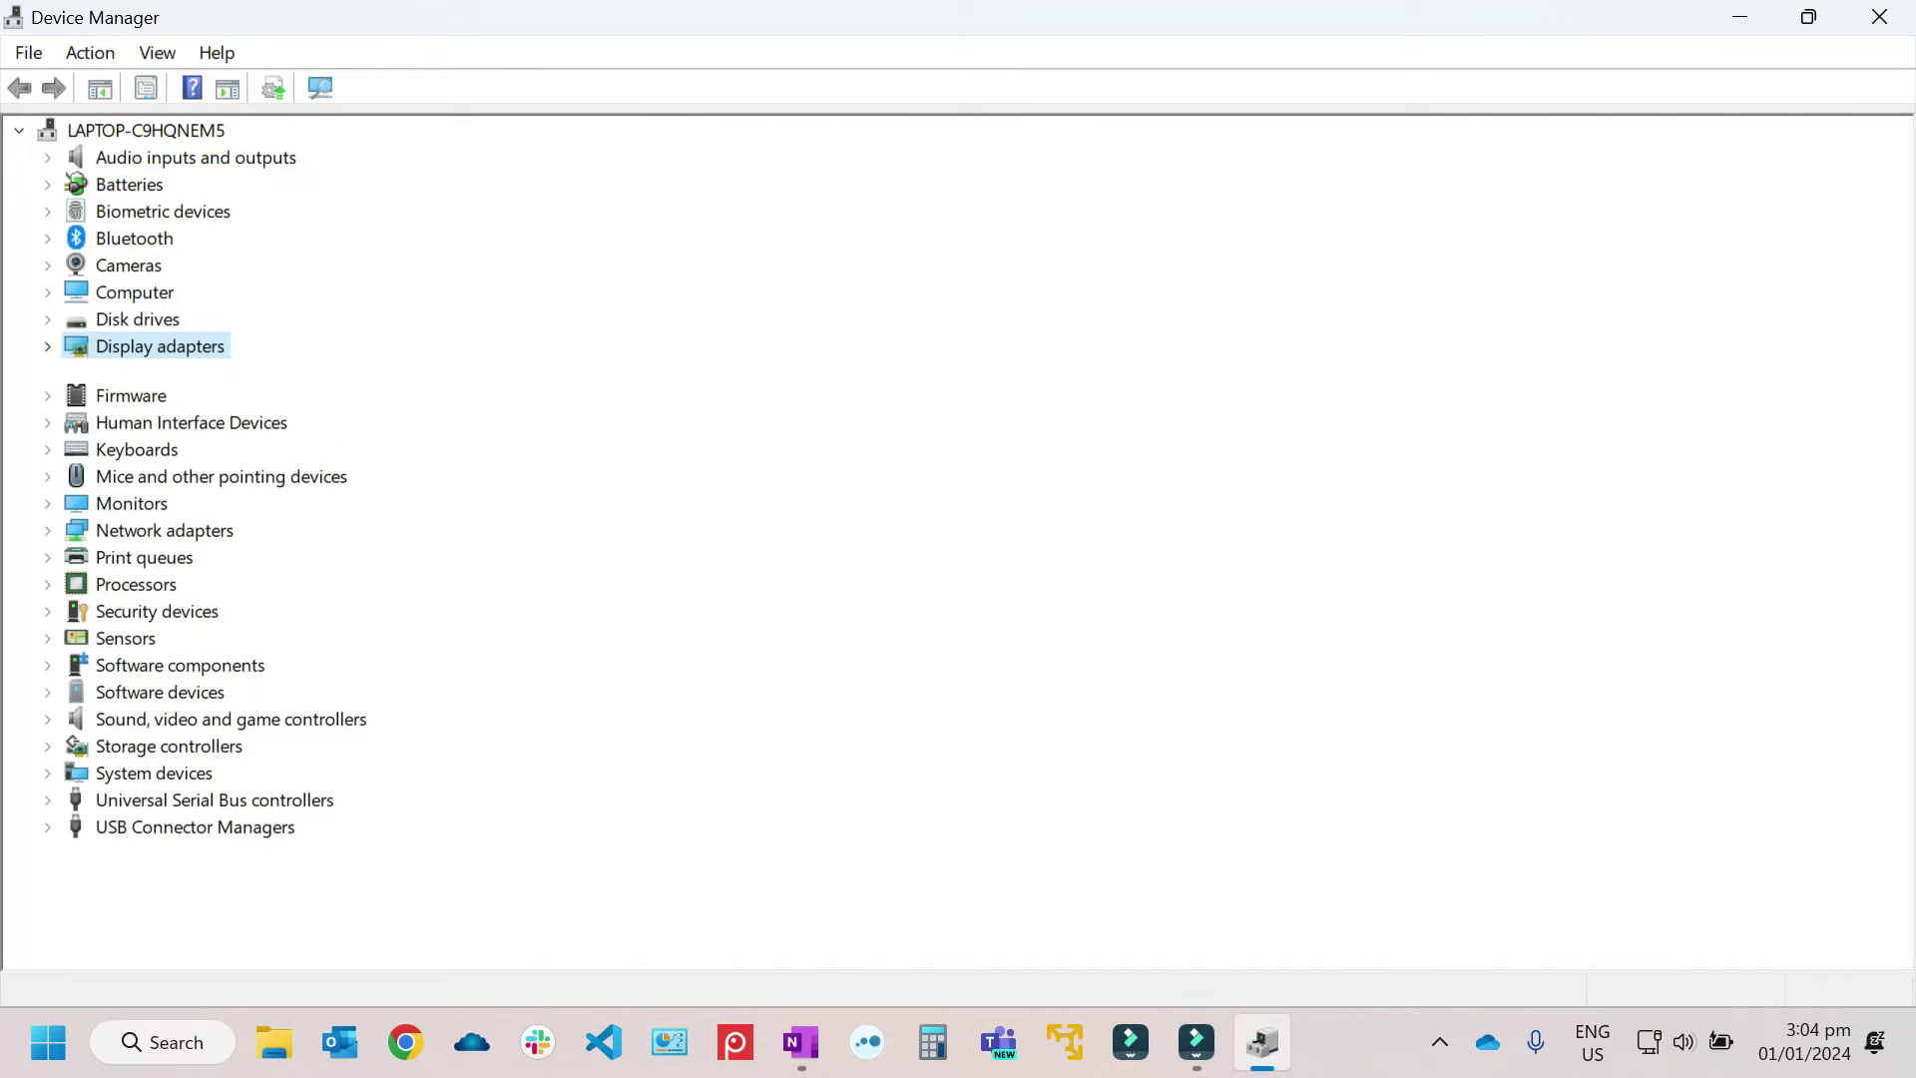
click(222, 373)
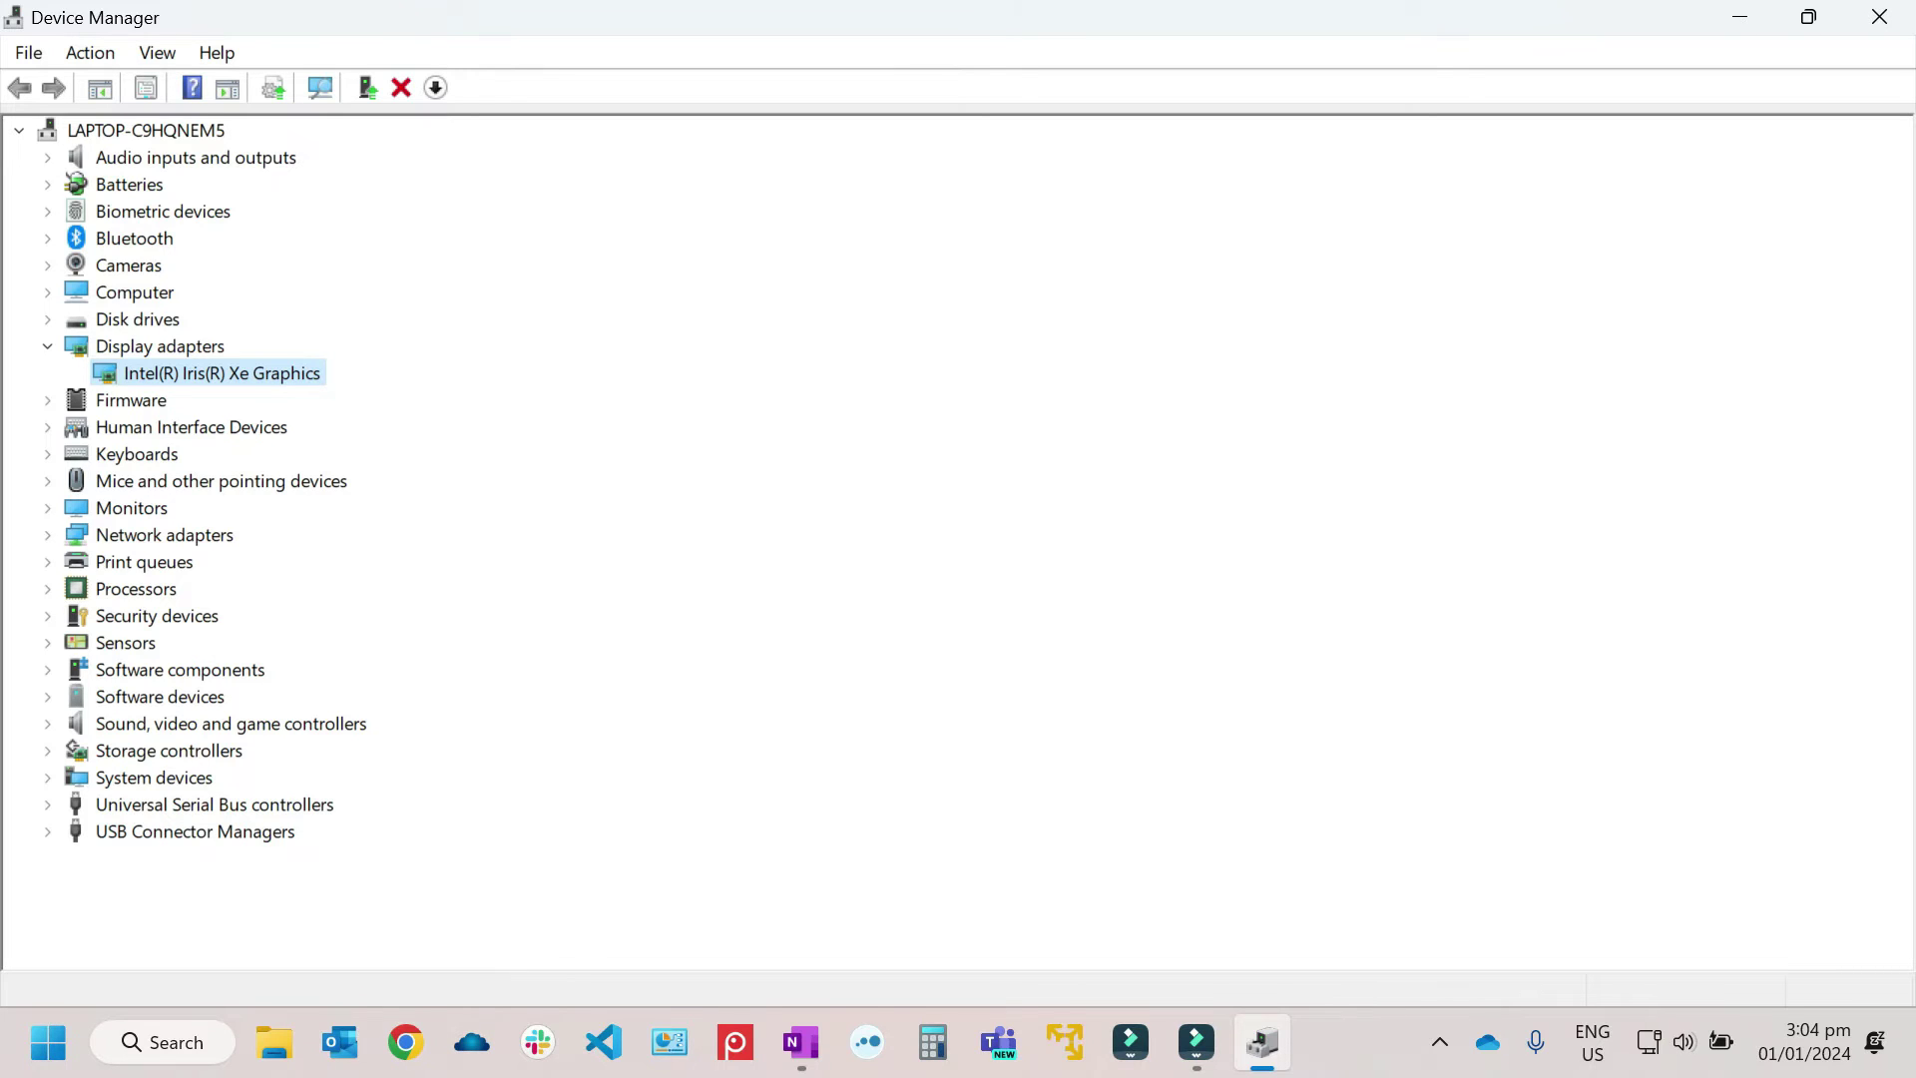
right_click(276, 374)
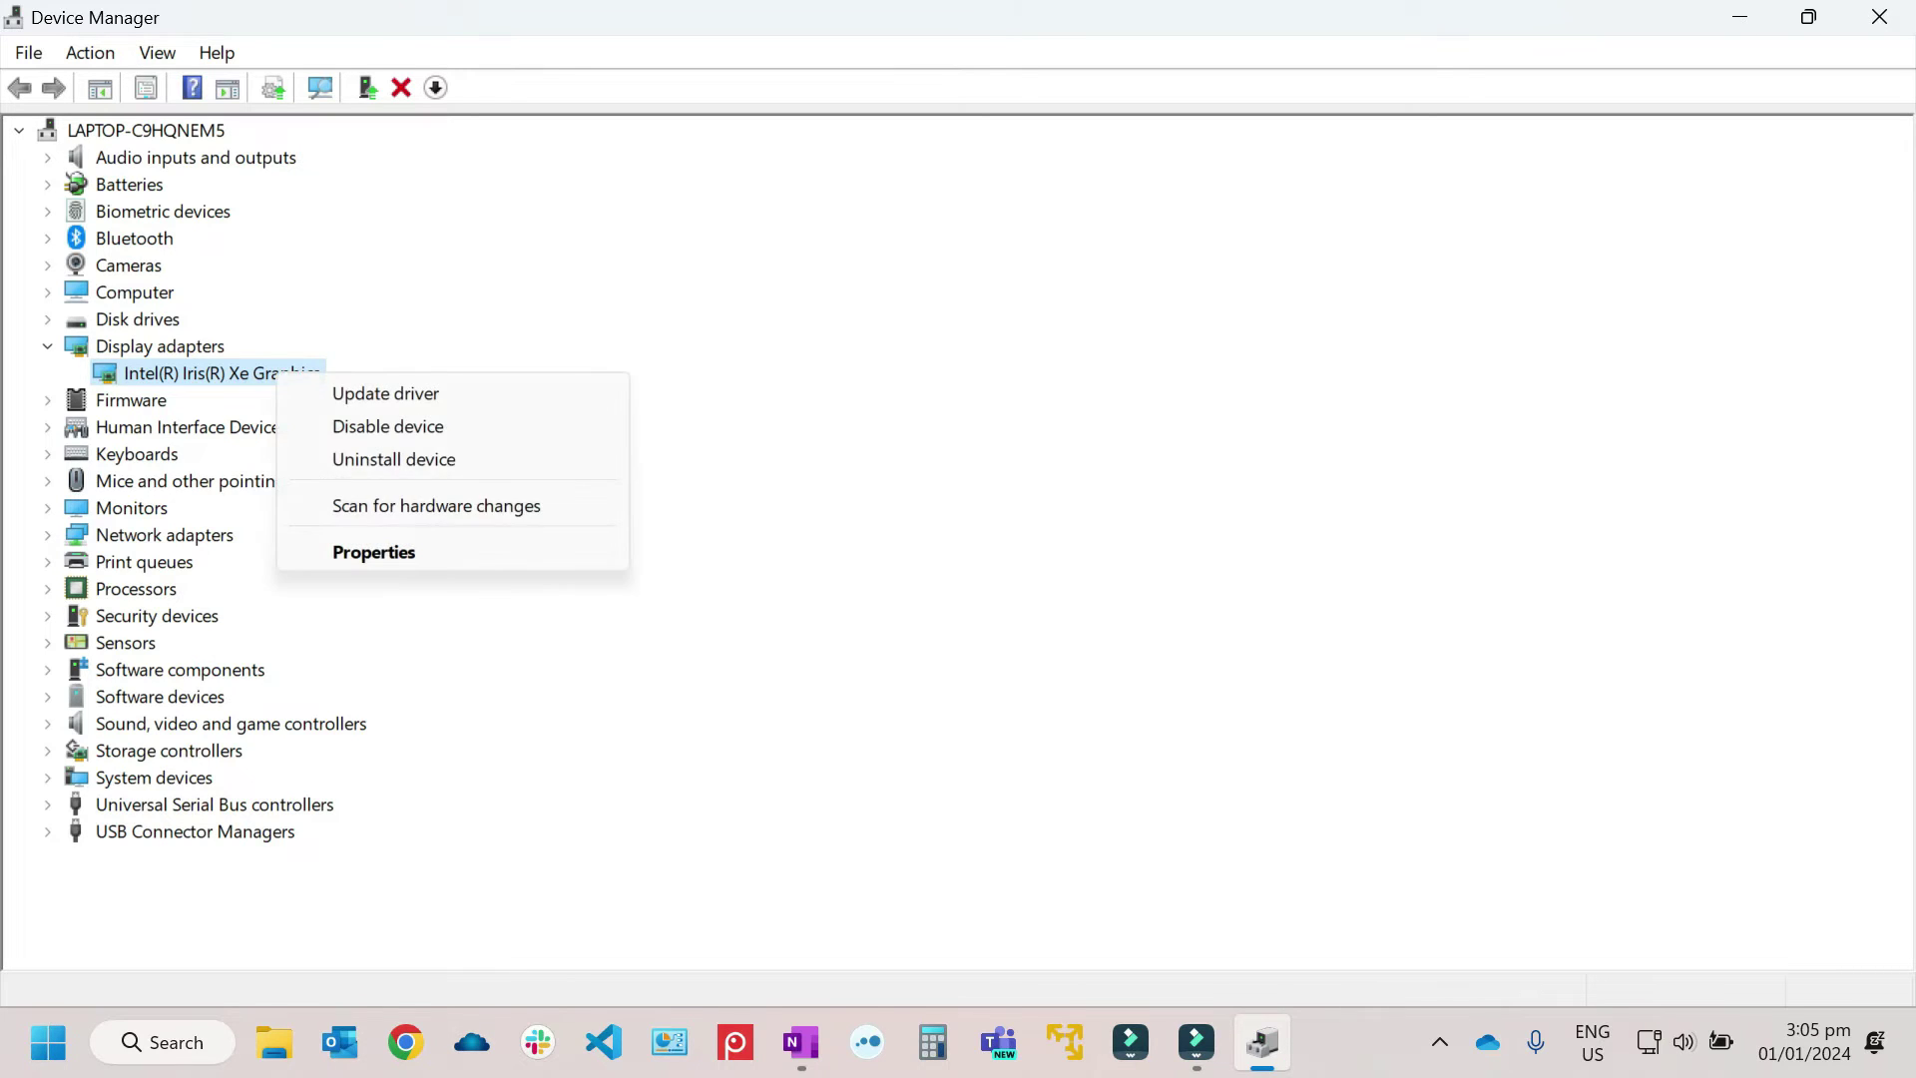
key(Down)
key(Return)
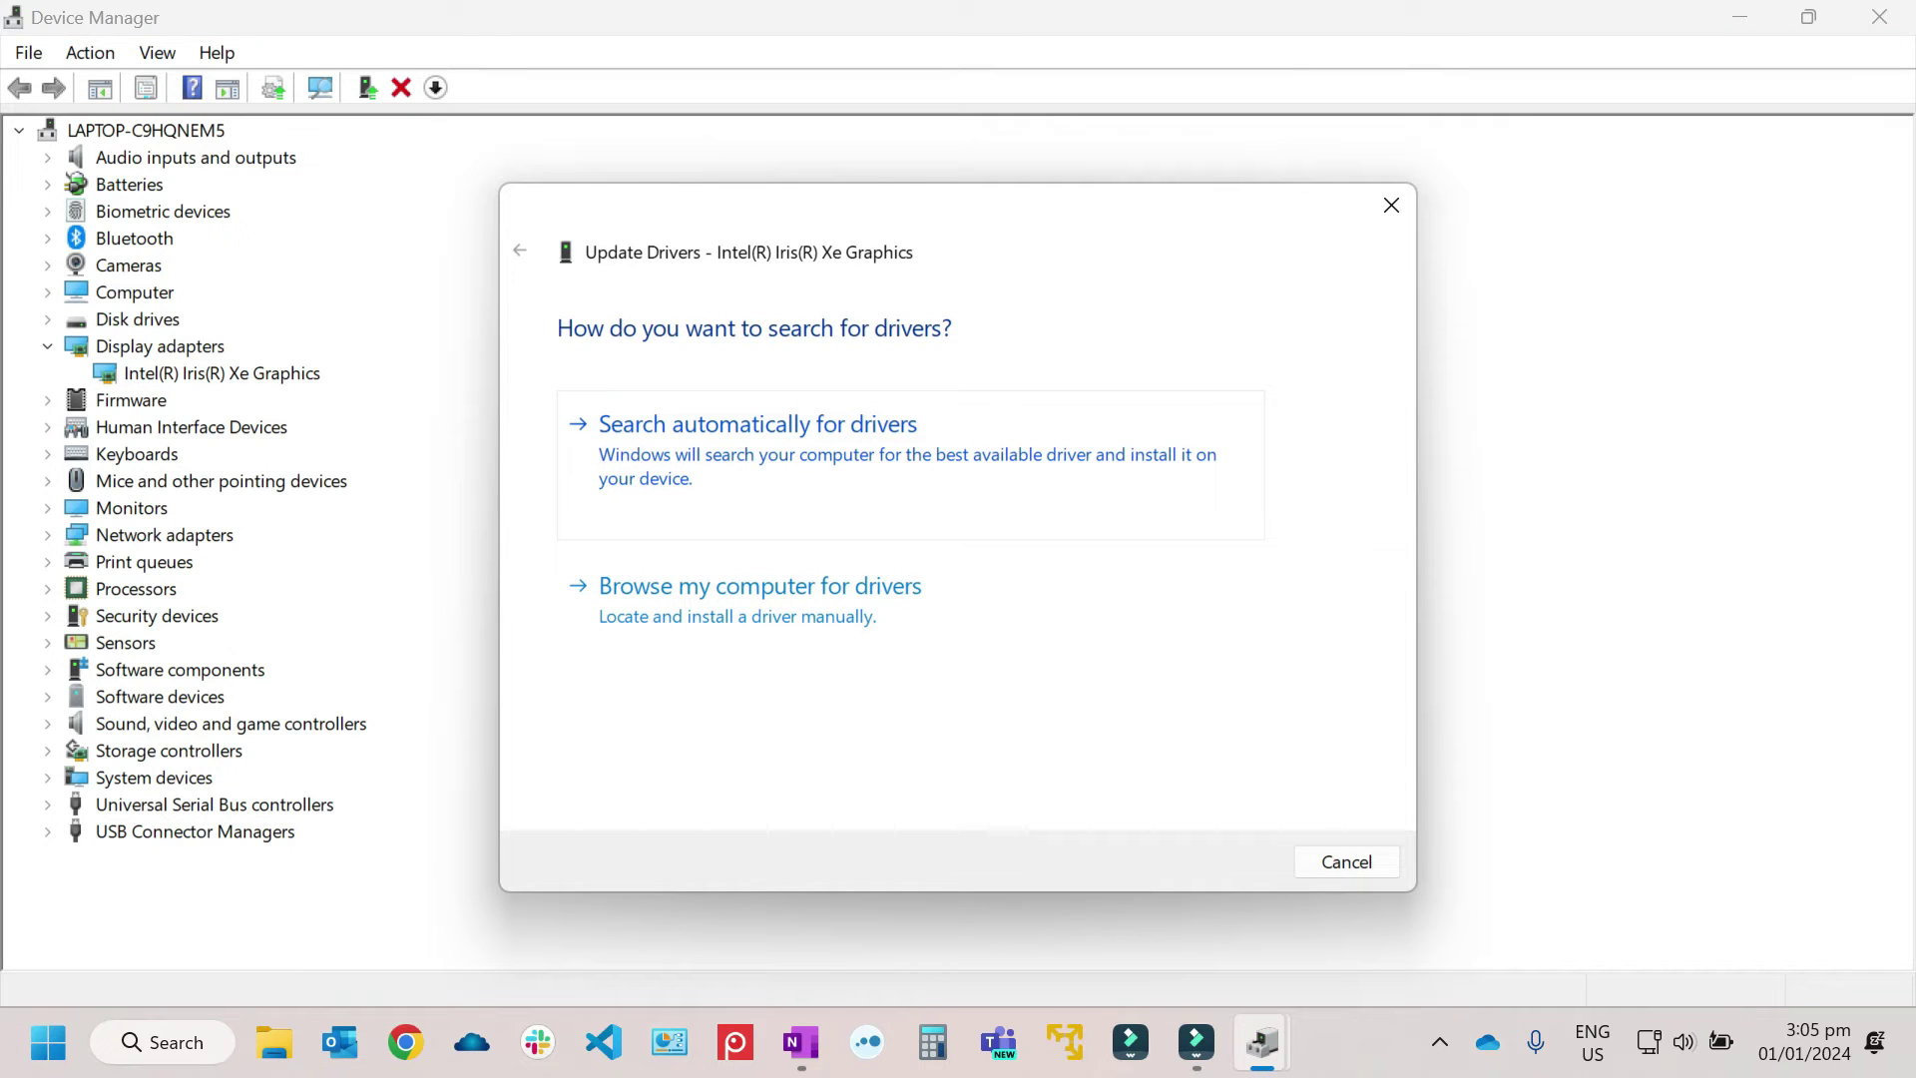
key(Return)
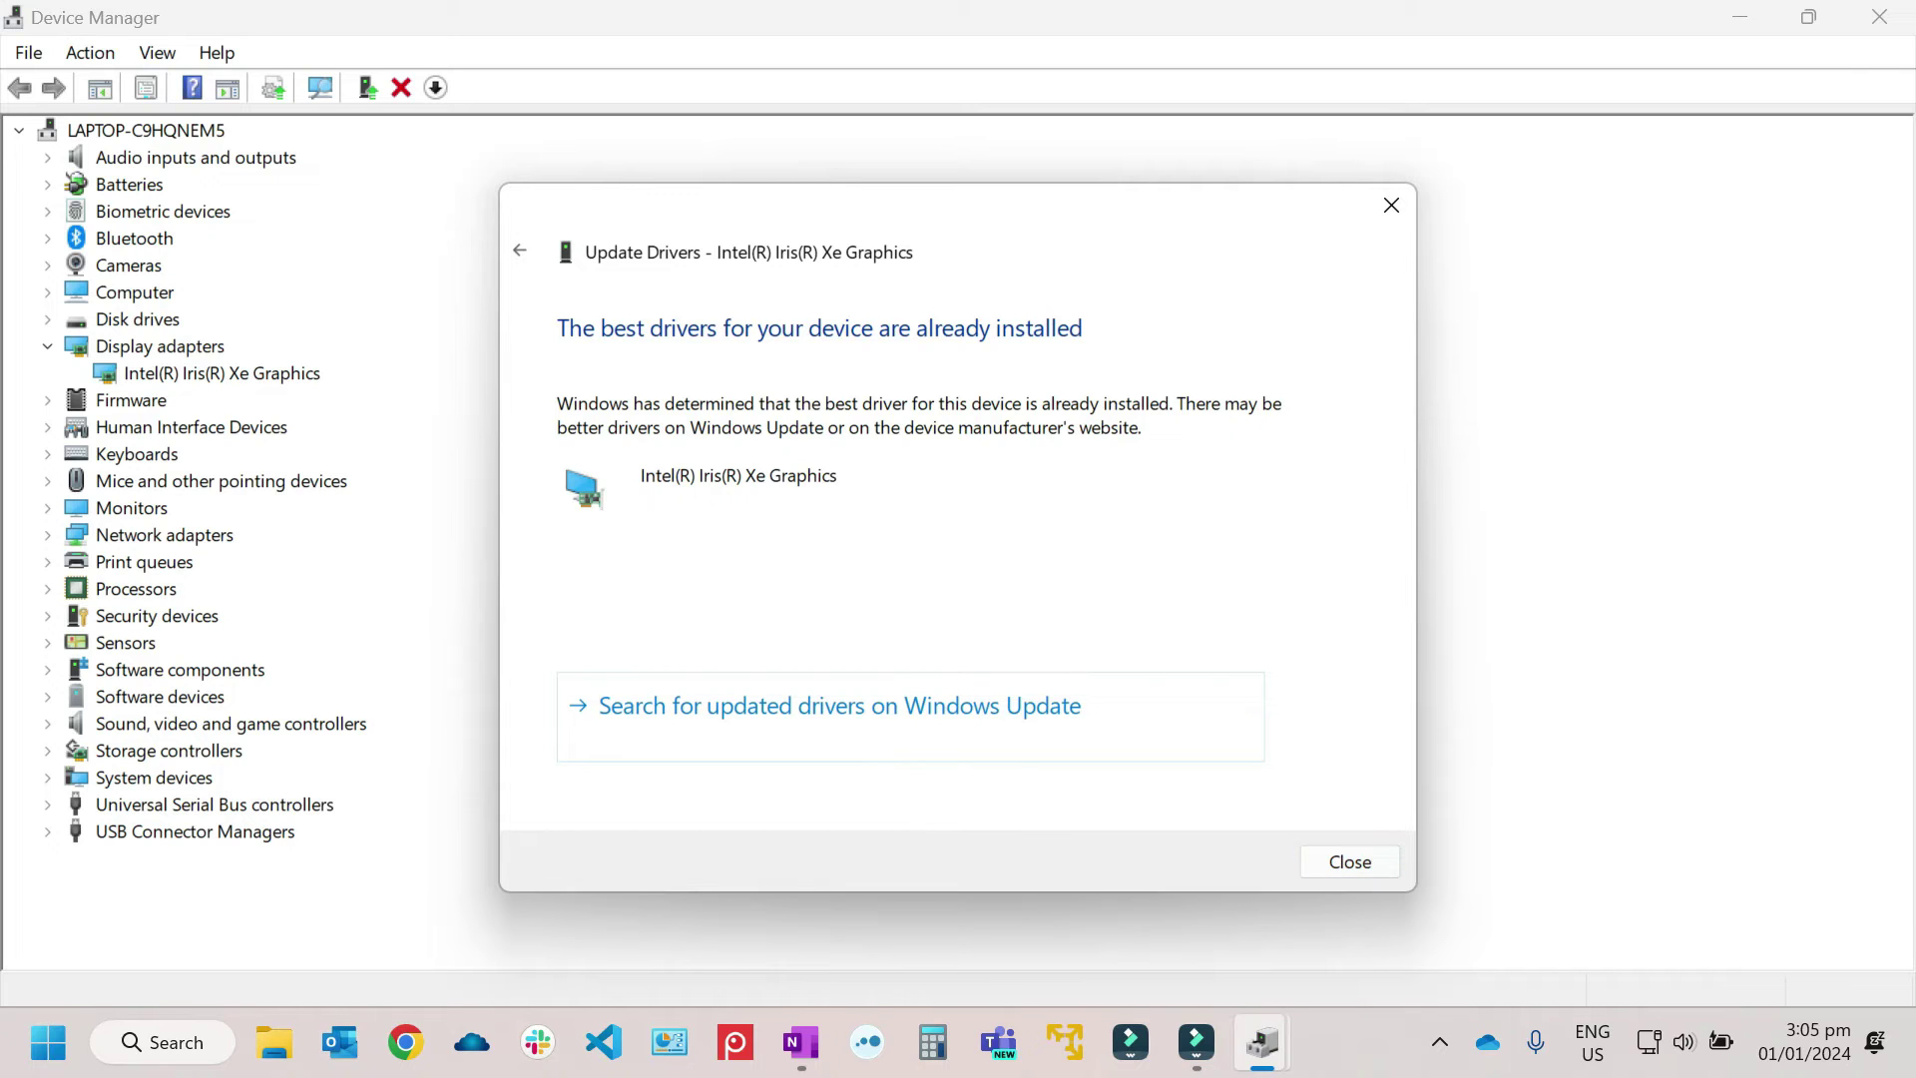
click(1350, 861)
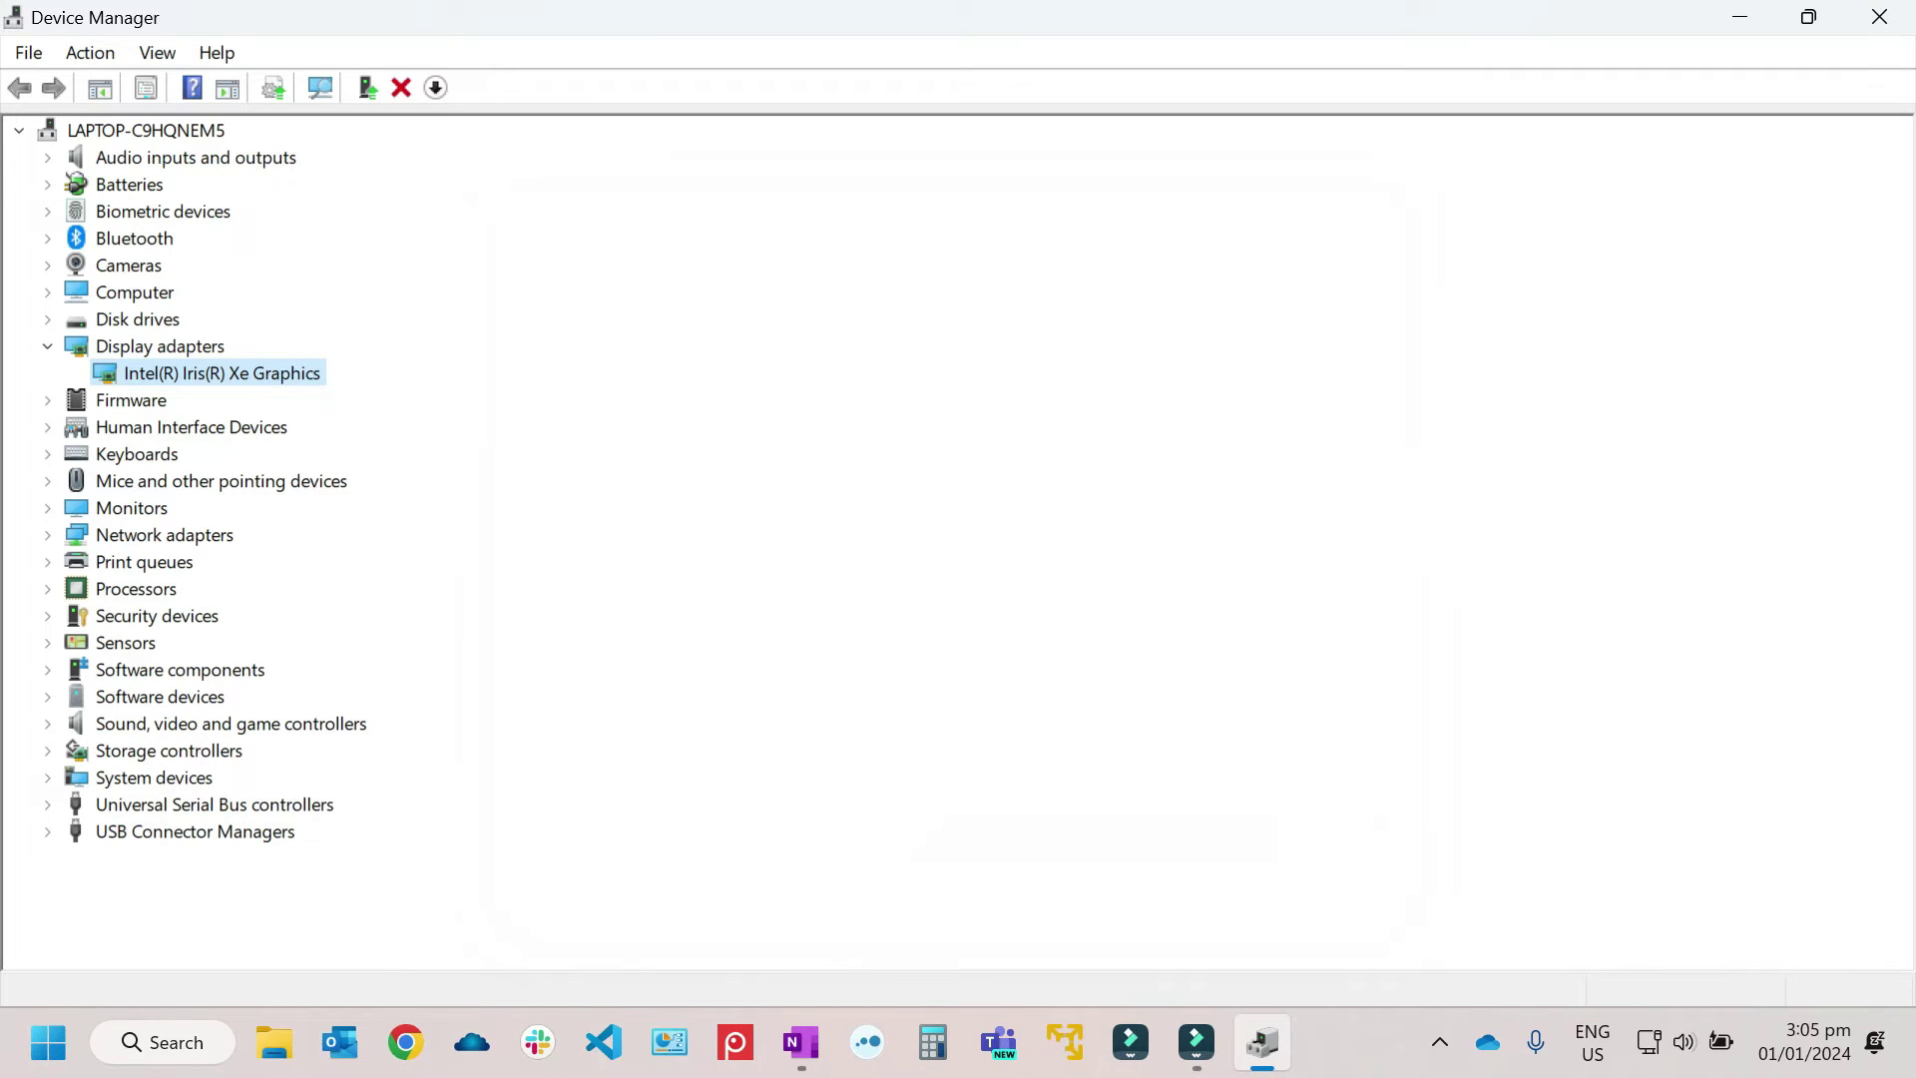
- Review the compatible drivers available on the computer for the Intel(R) Iris(R) Xe Graphics adapter and exit without installing one
right_click(268, 373)
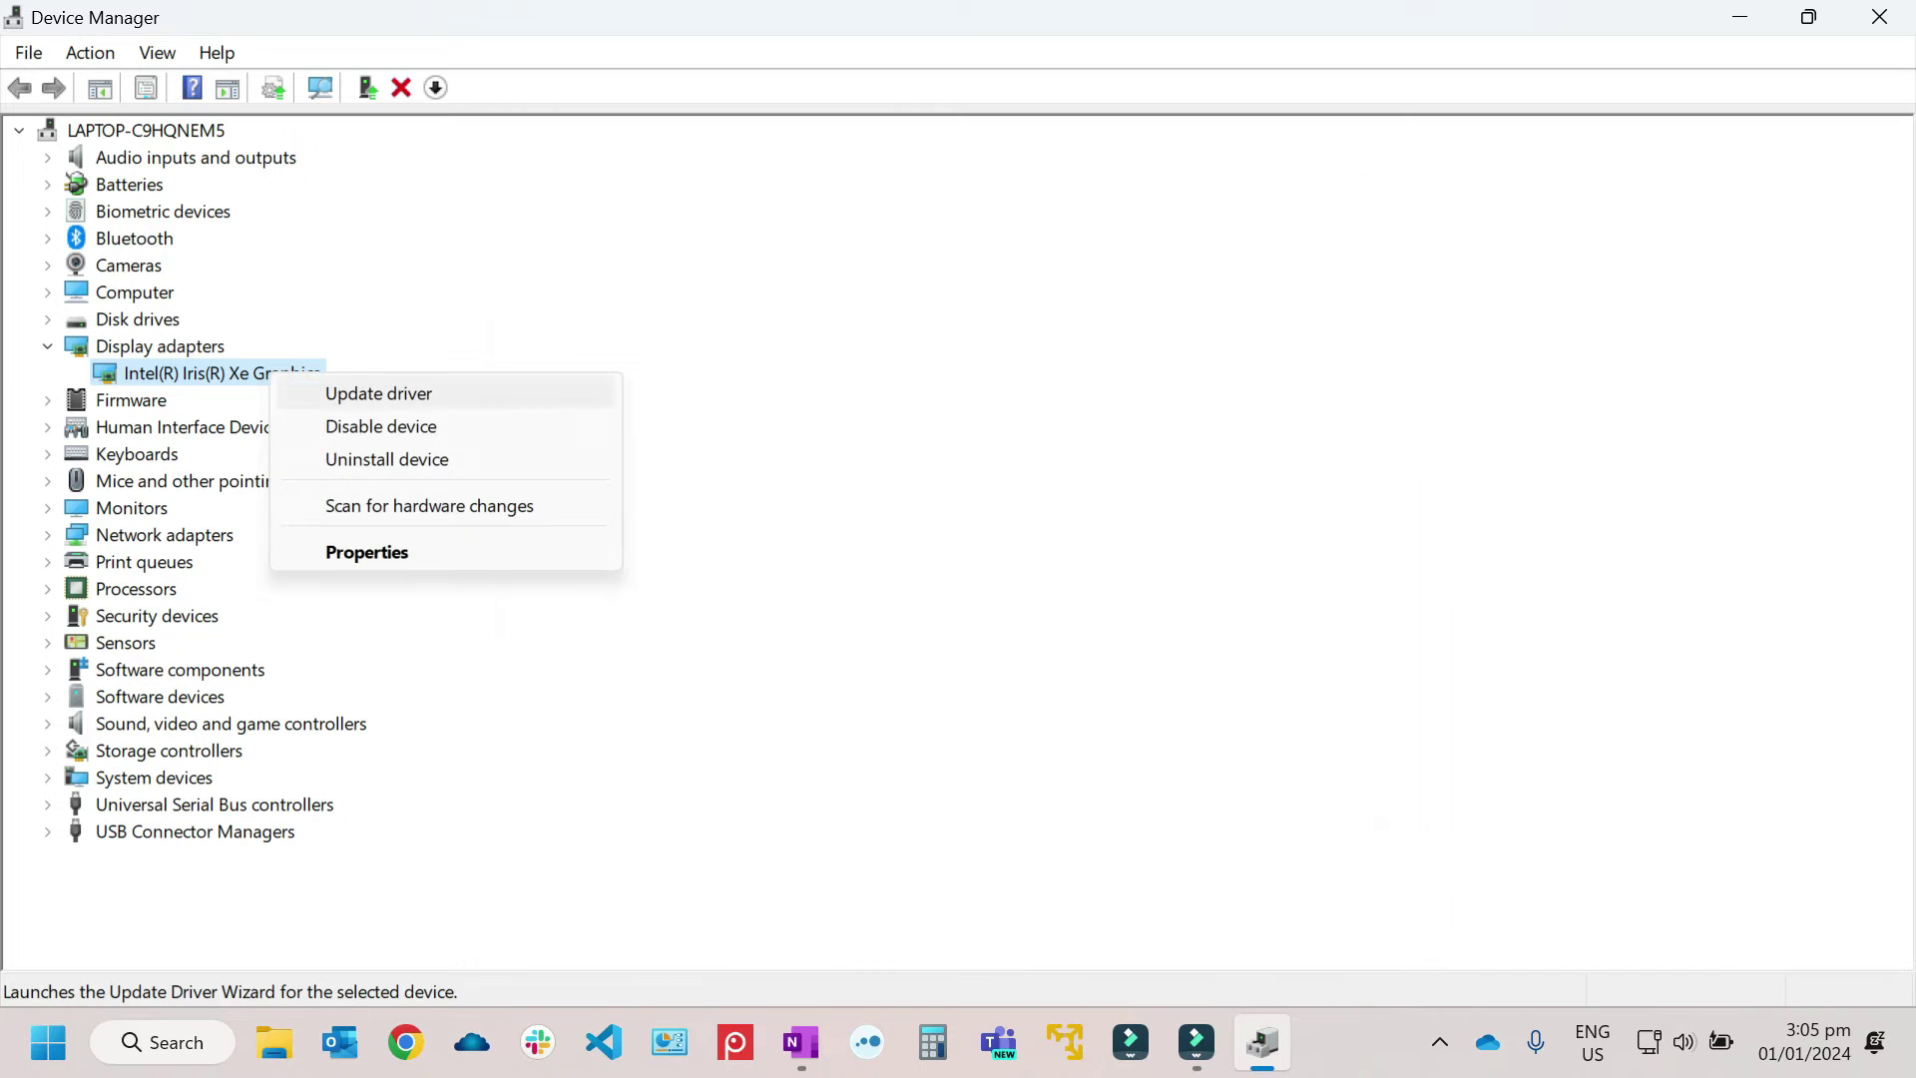
click(377, 394)
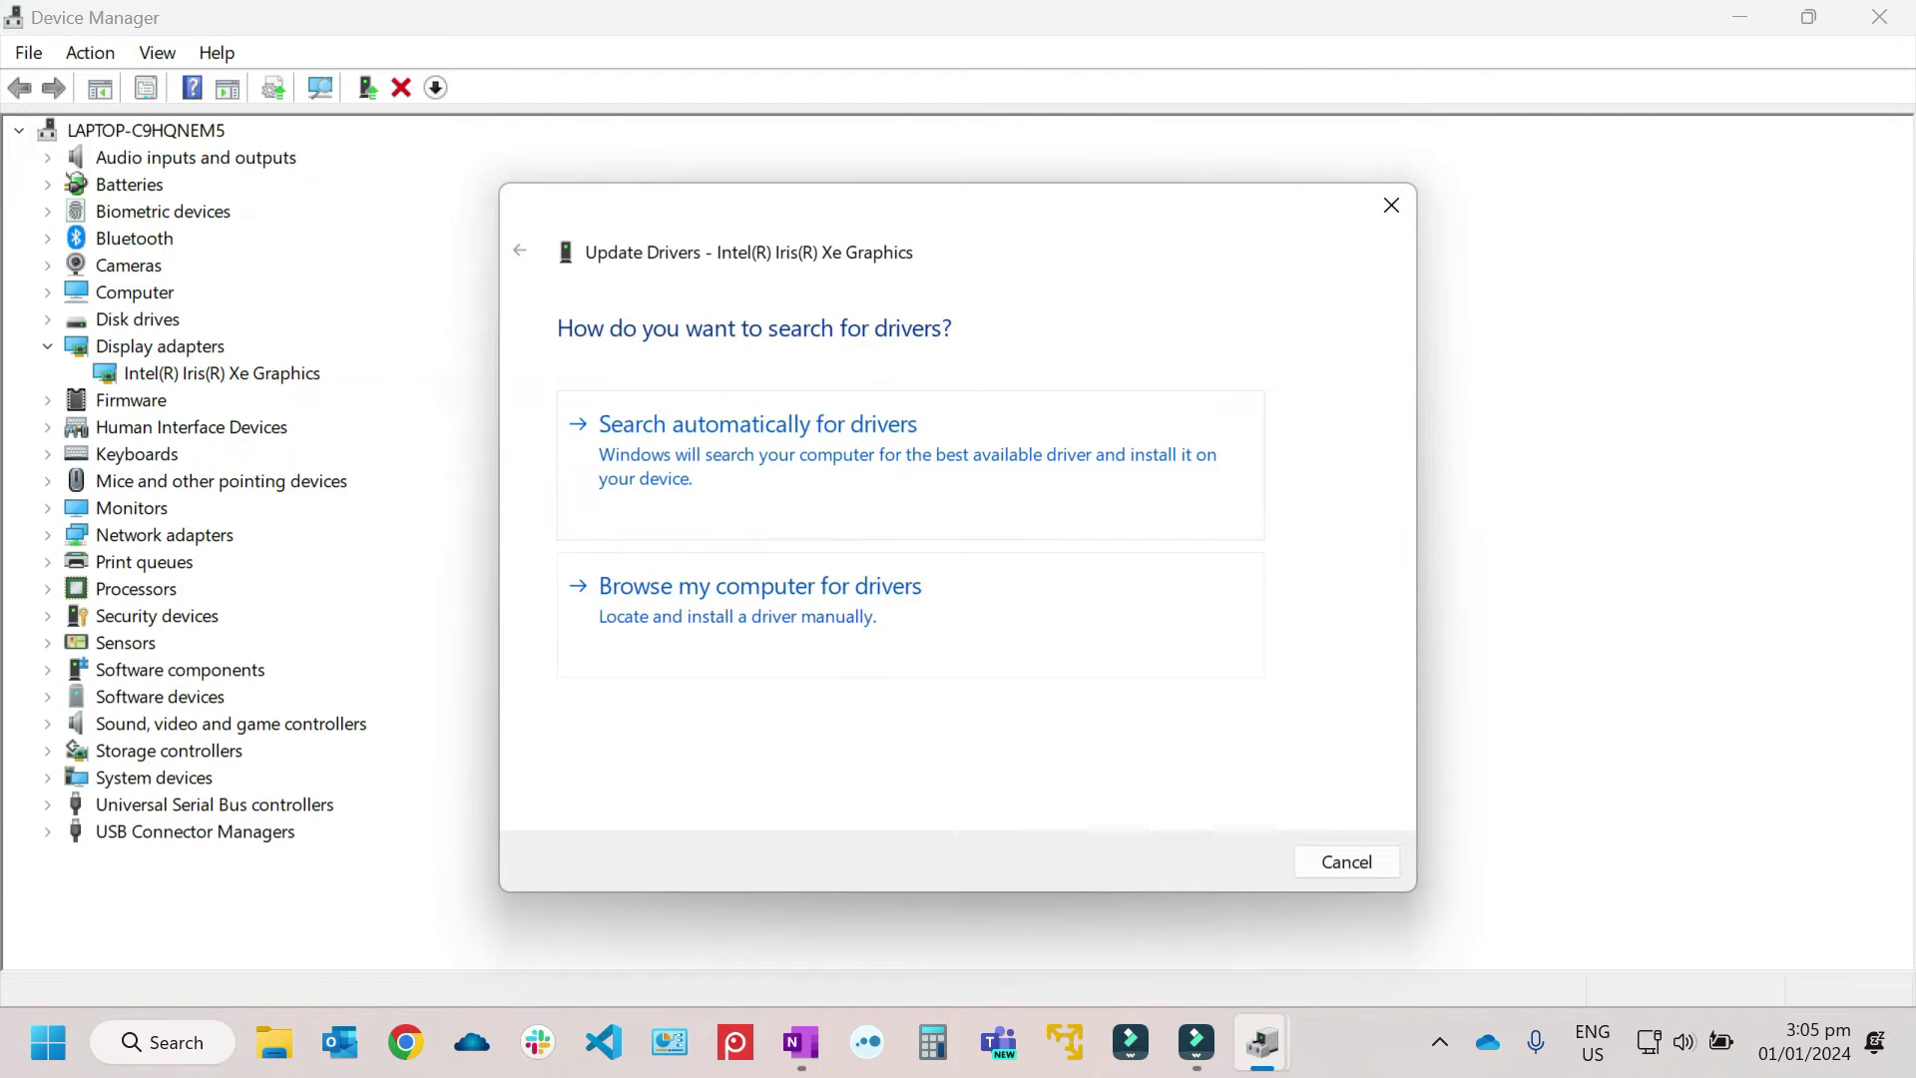
click(760, 587)
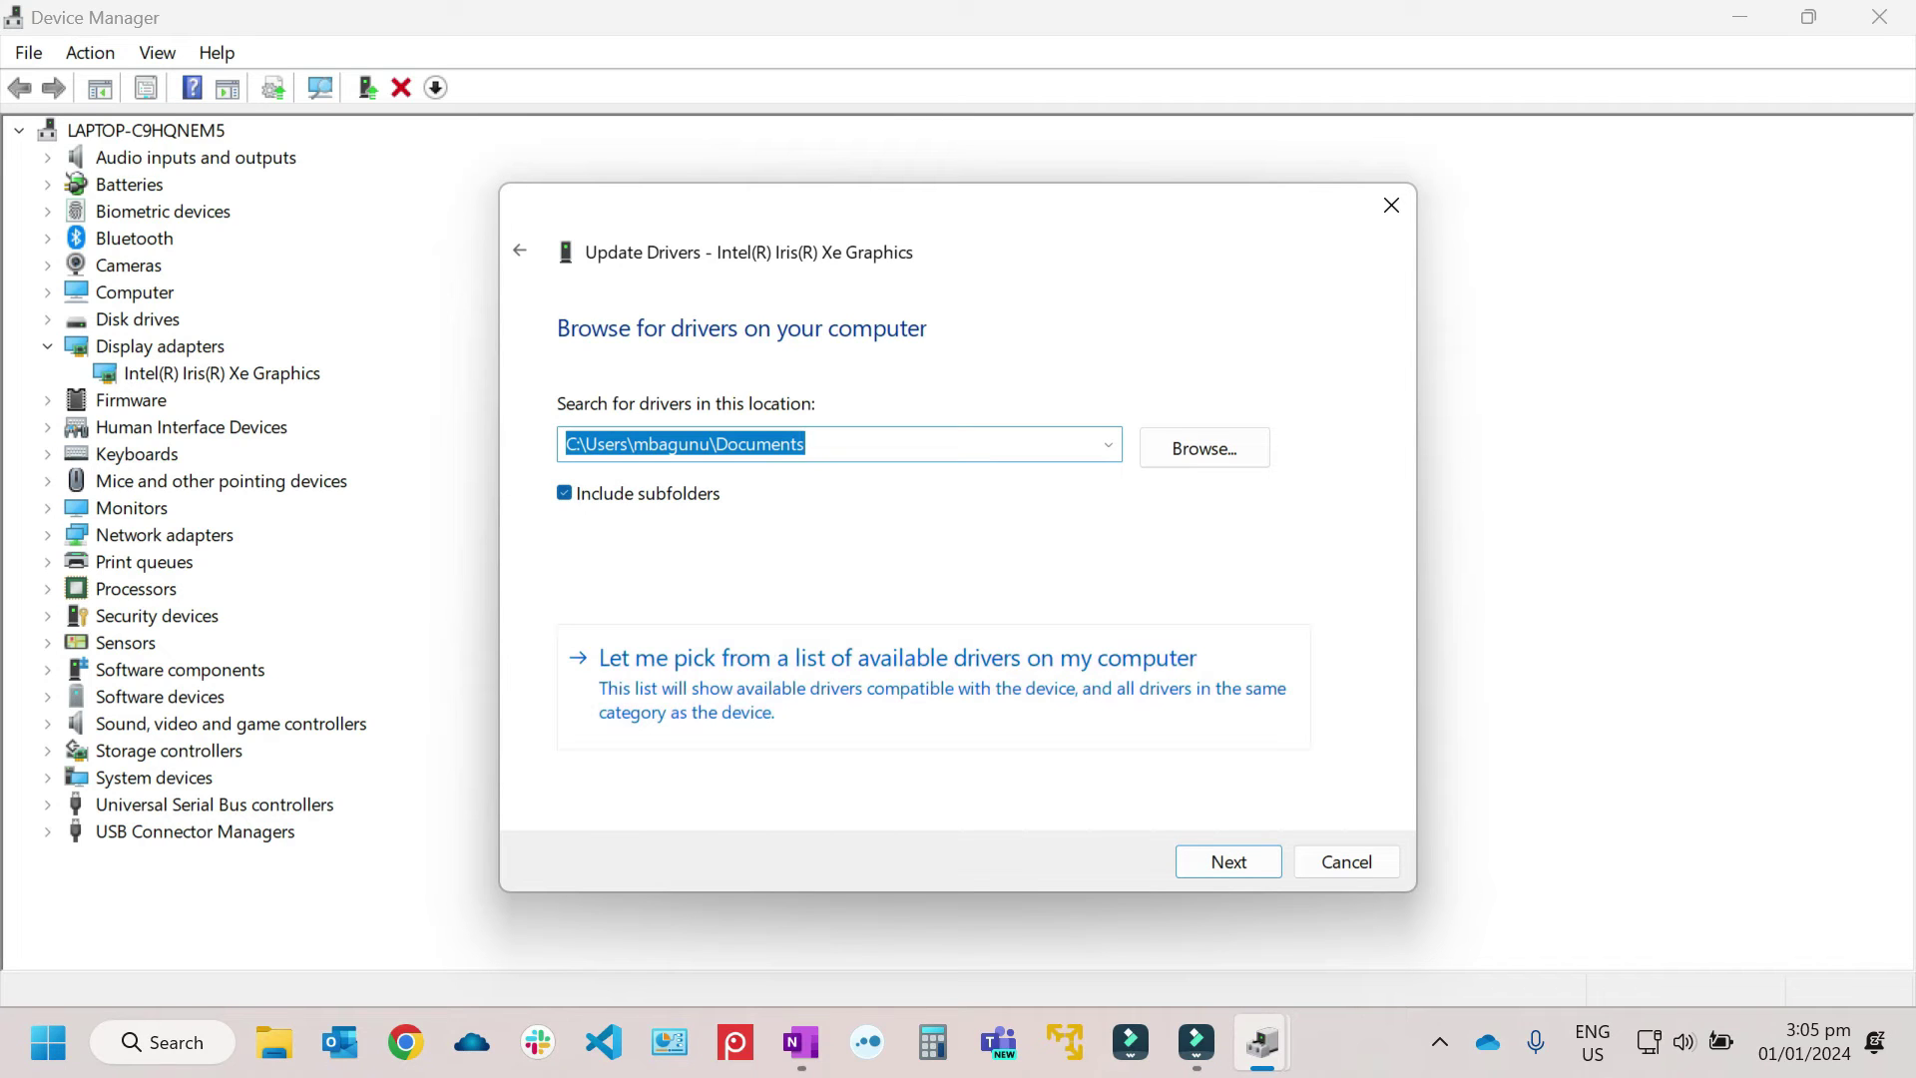
click(933, 686)
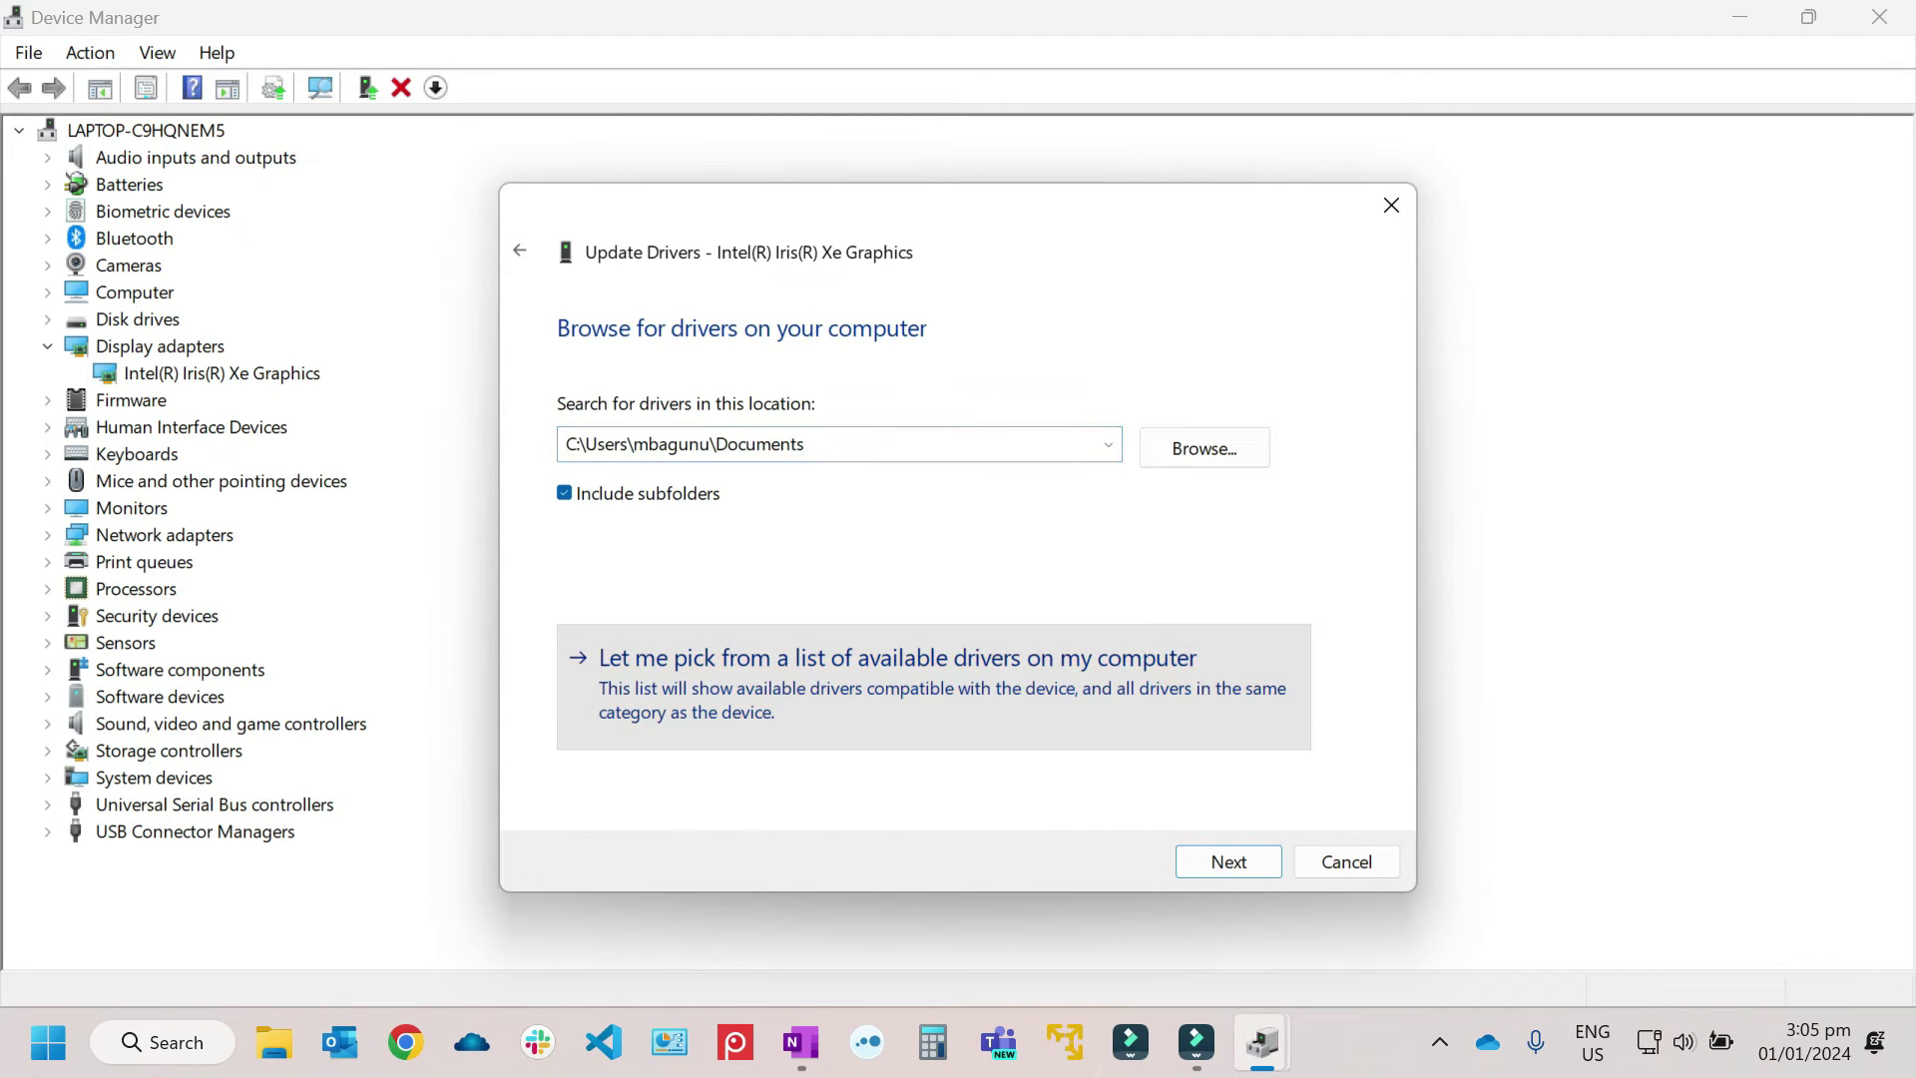
click(691, 617)
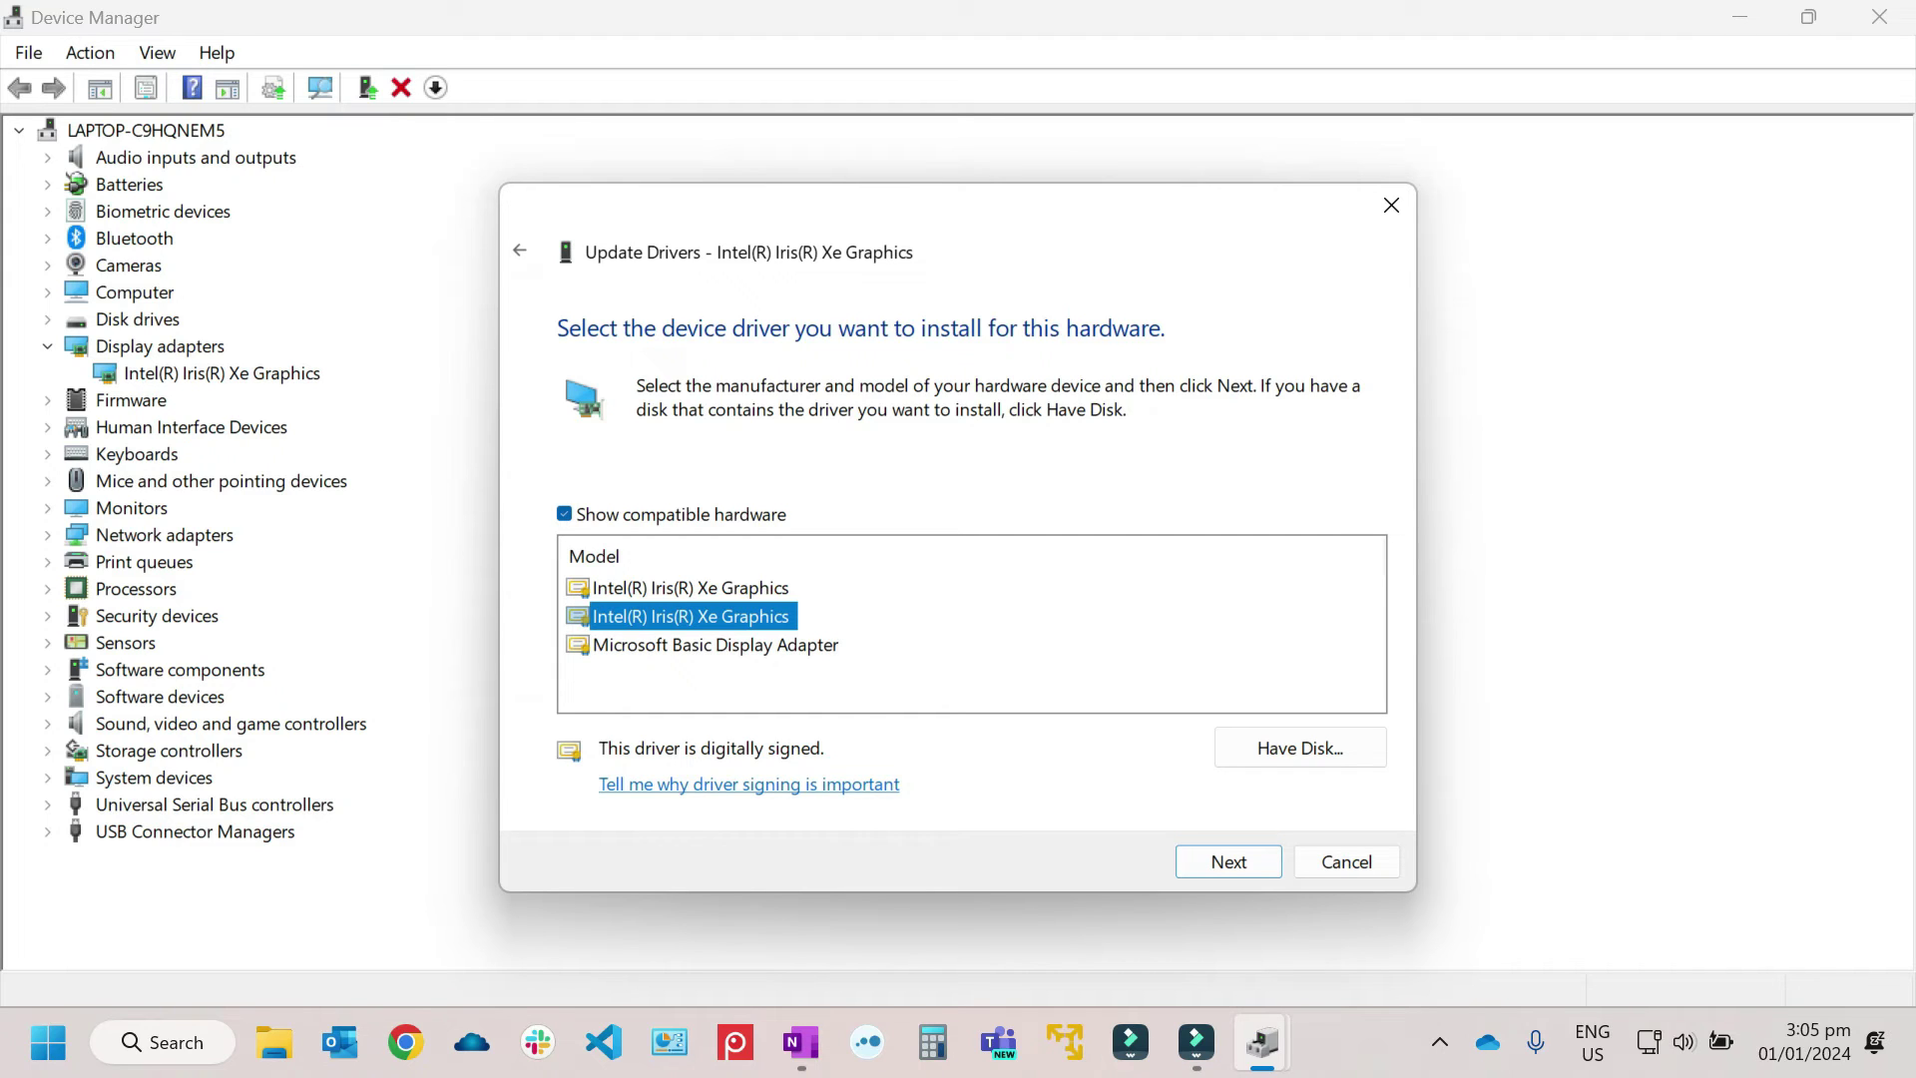
click(691, 588)
click(716, 646)
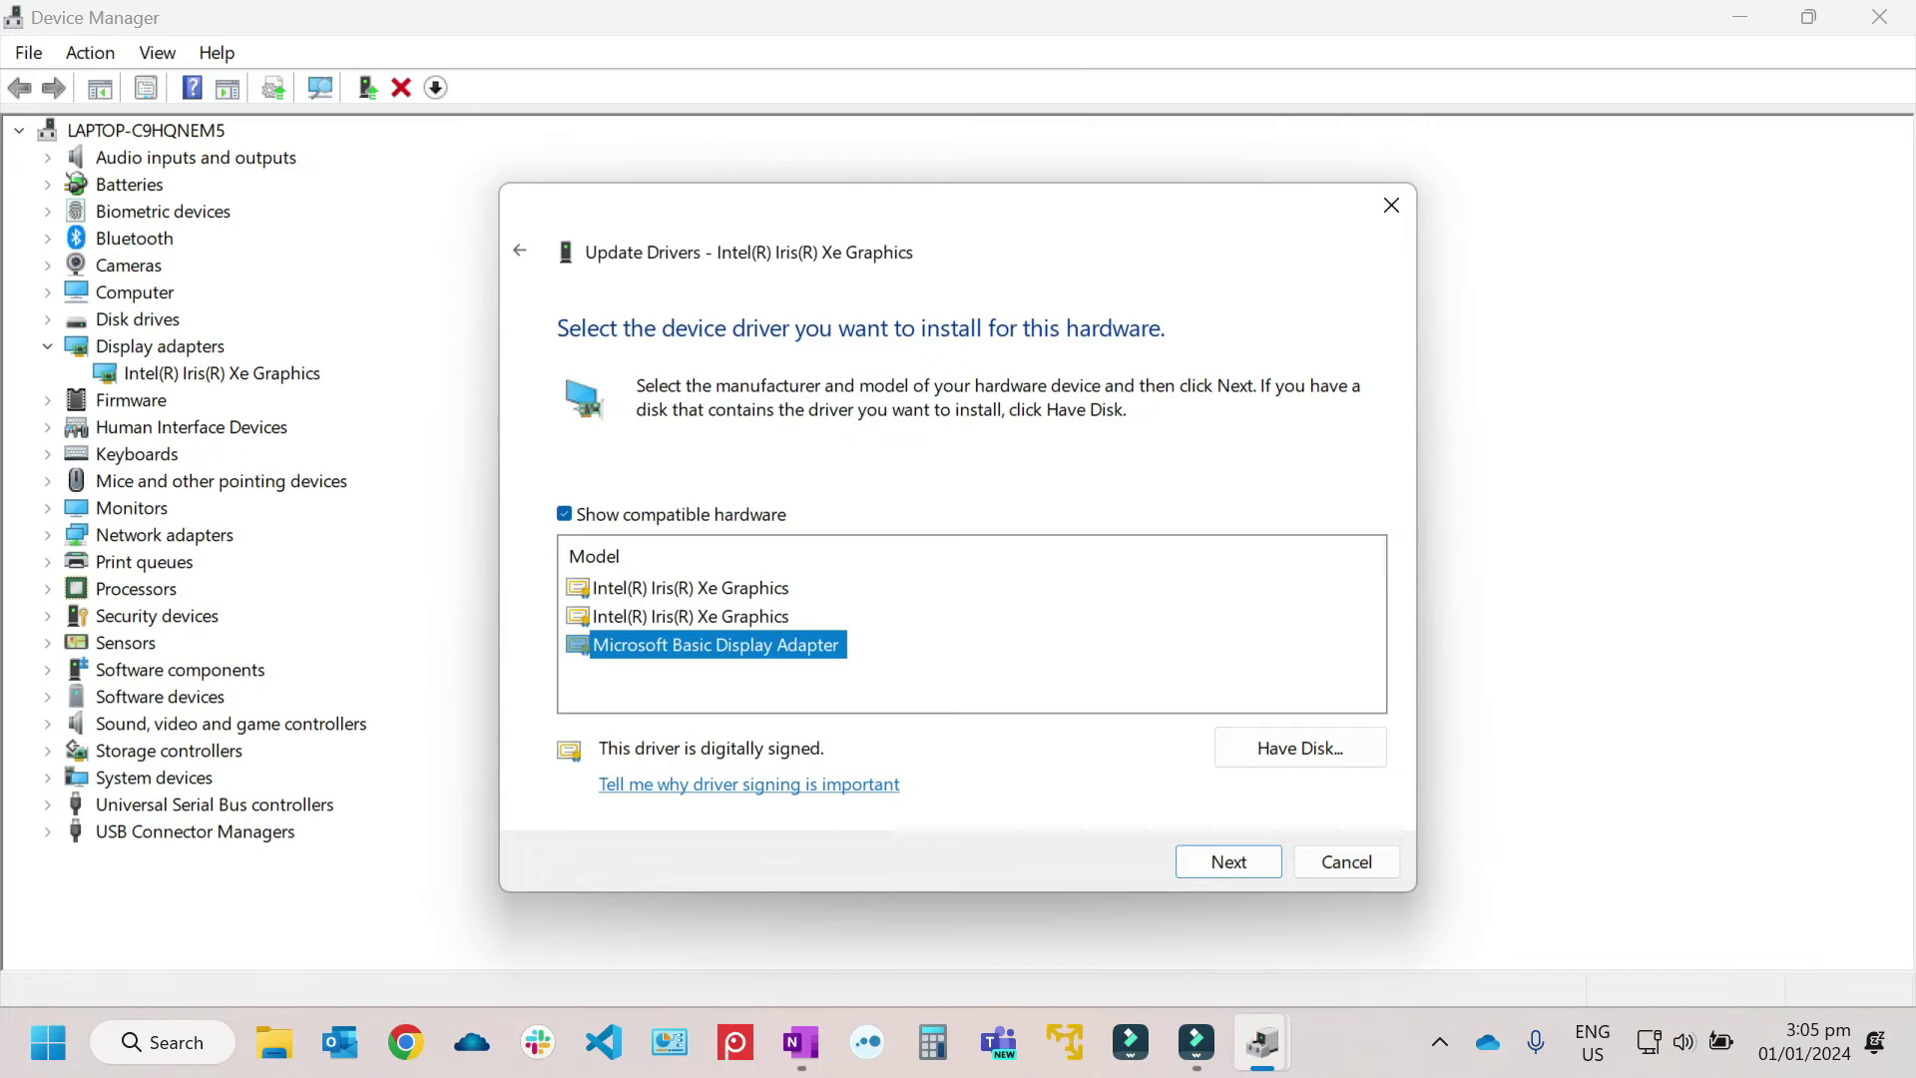
click(690, 617)
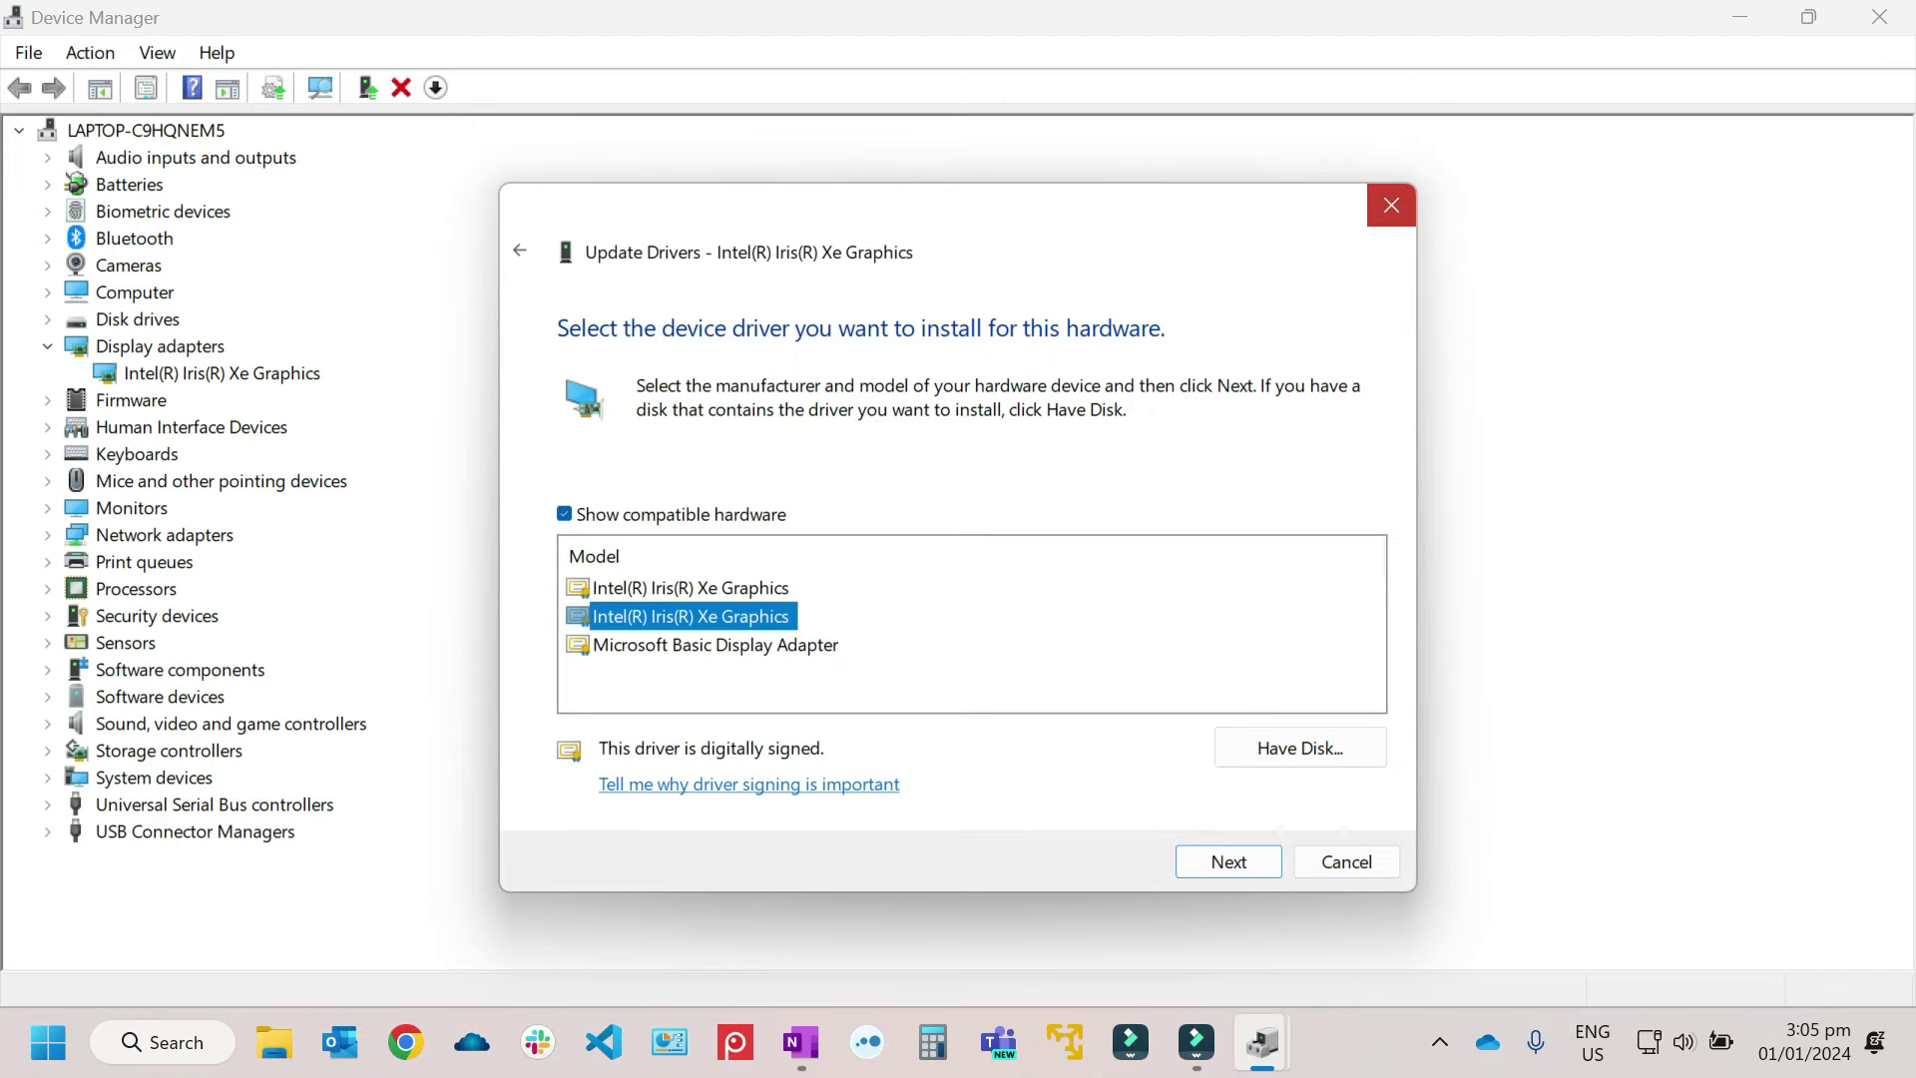
click(1390, 206)
- Open the properties of the Intel(R) Iris(R) Xe Graphics adapter and view its device details
click(91, 53)
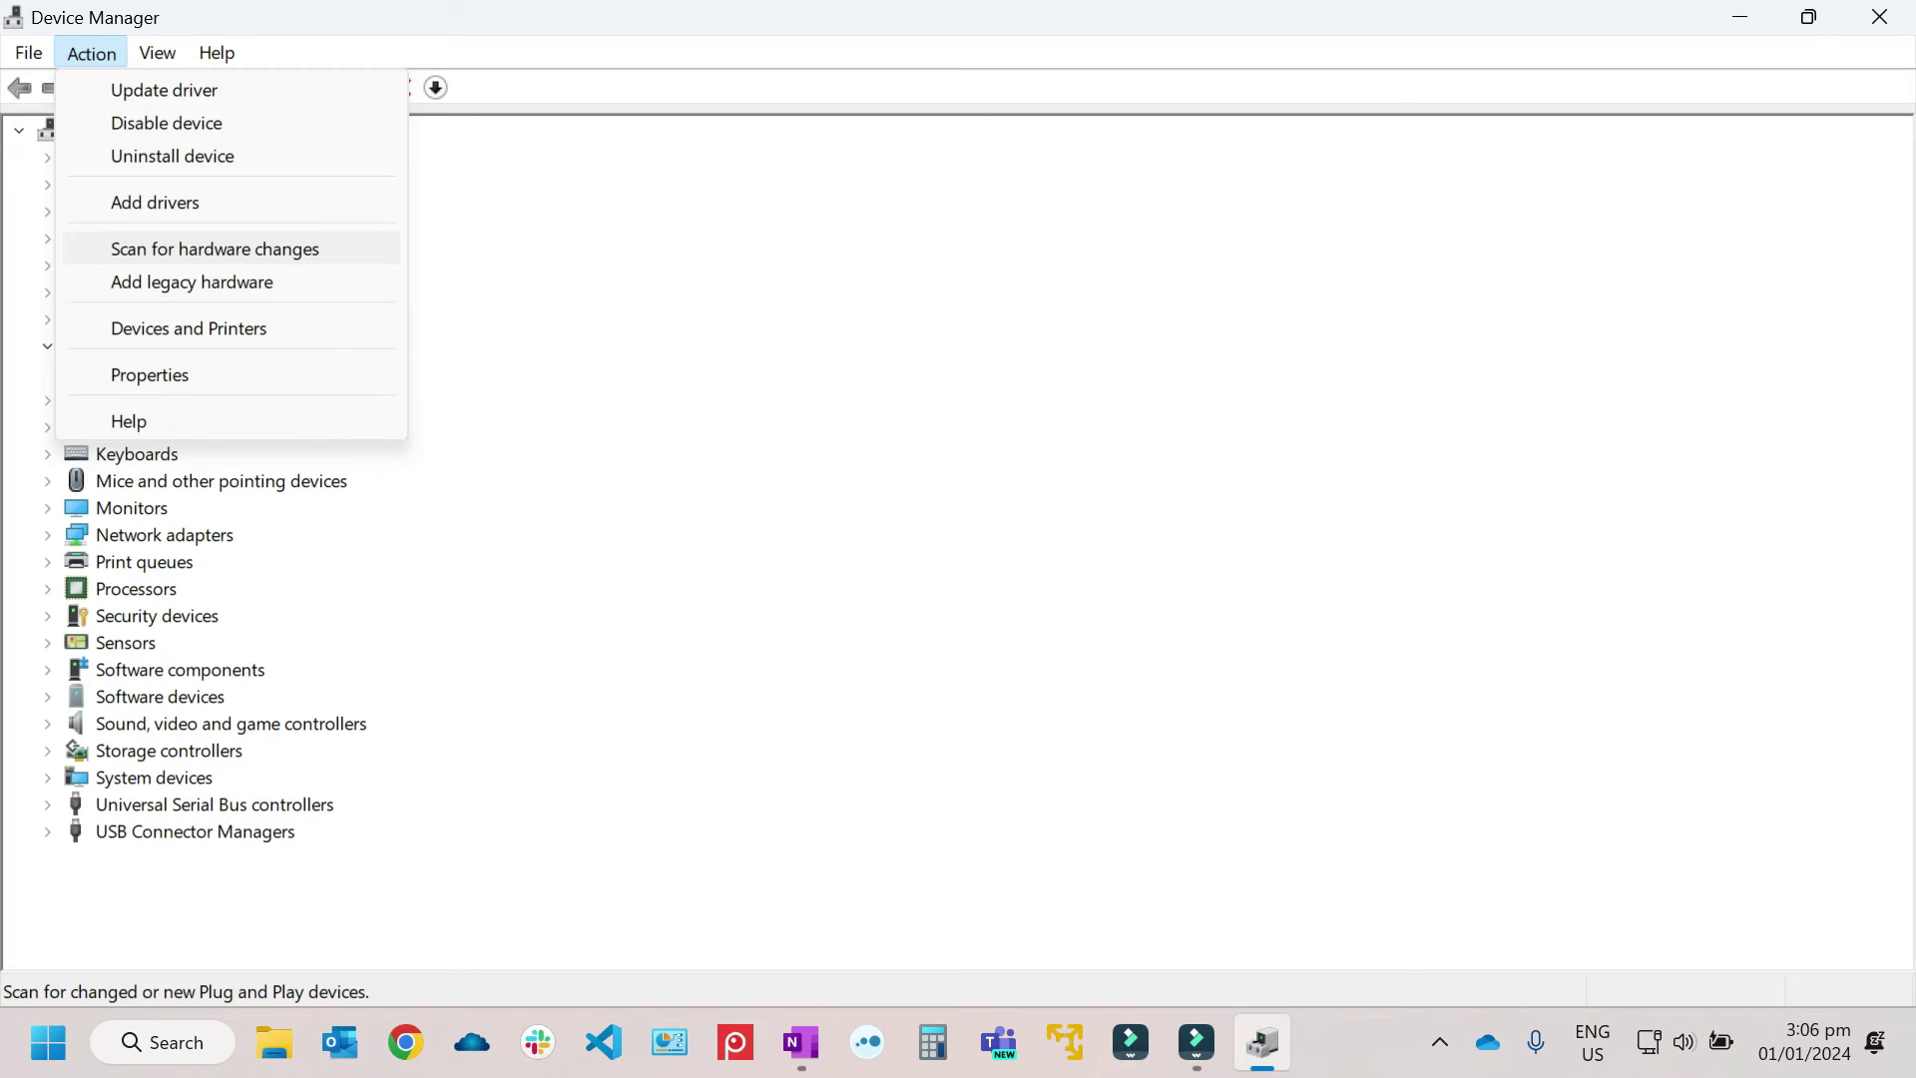
key(Escape)
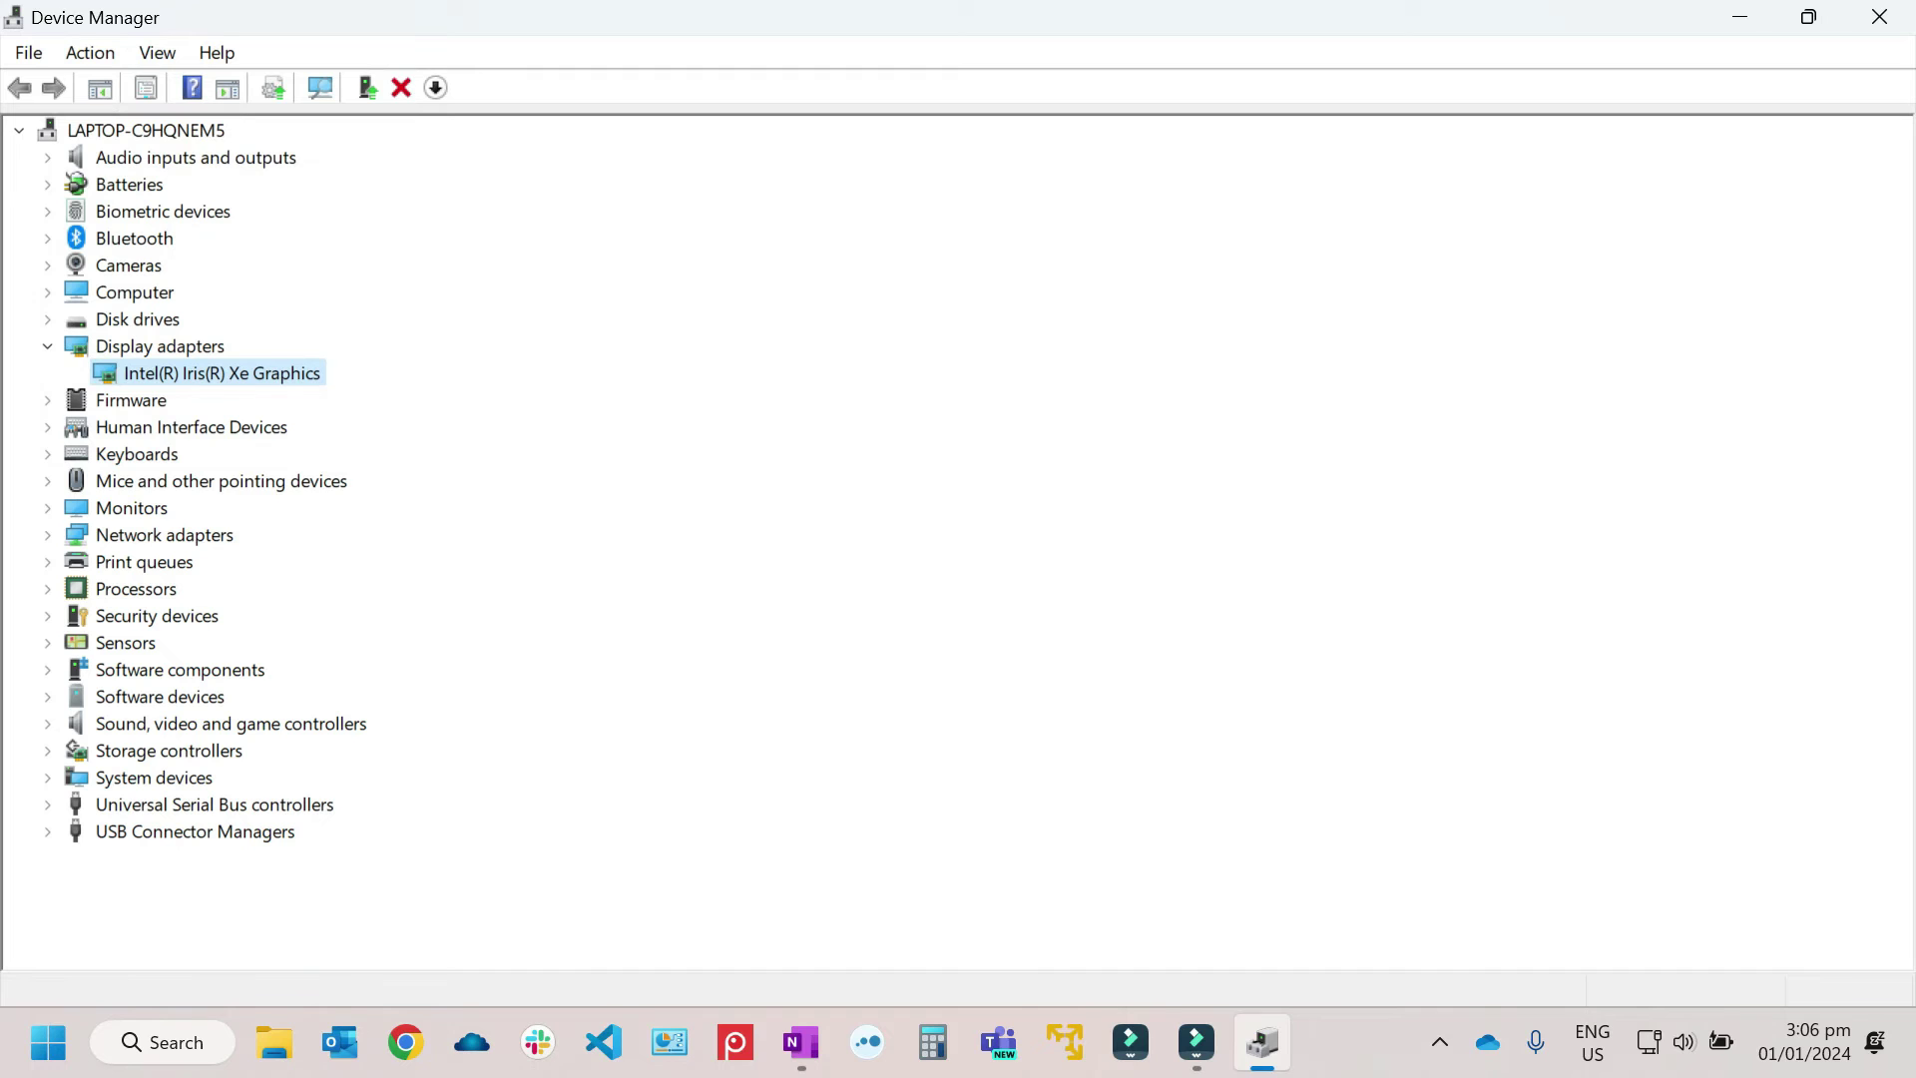
key(shift+F10)
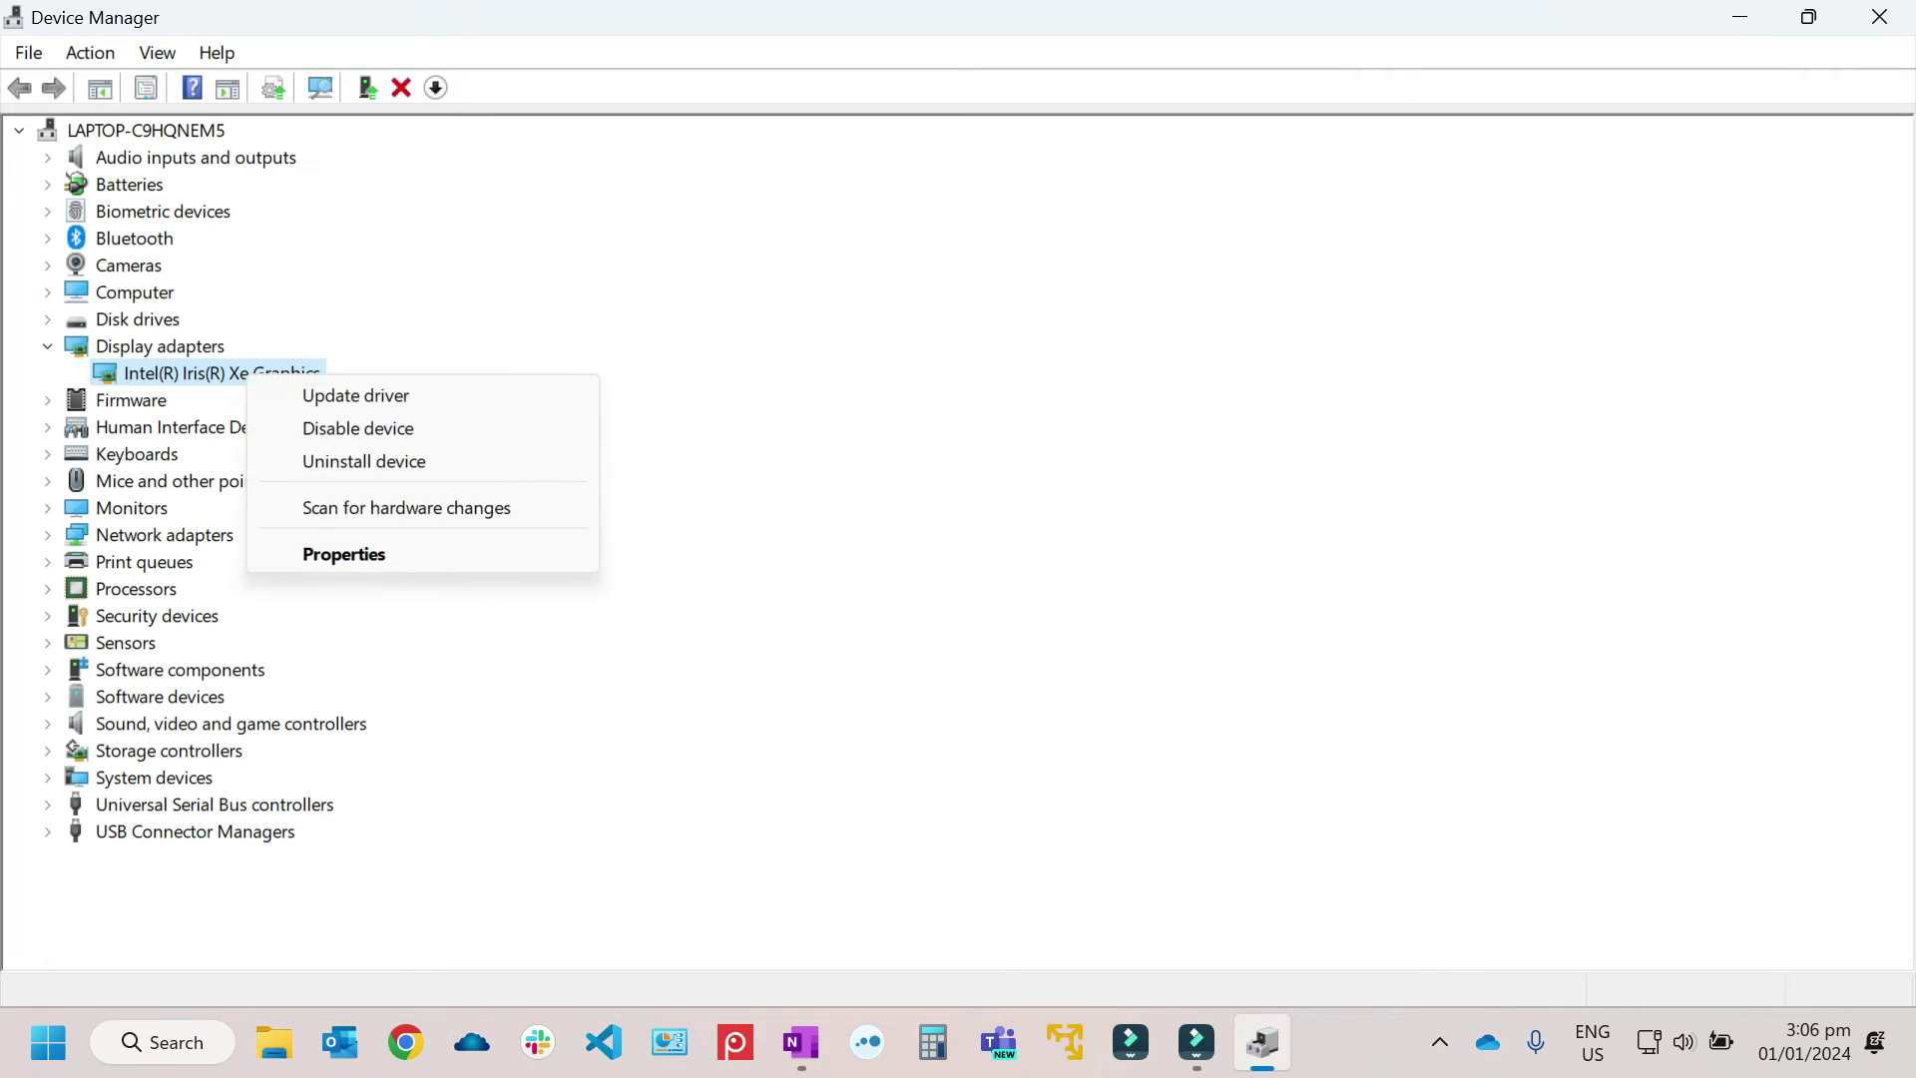
key(Up)
key(Up)
key(Down)
key(Return)
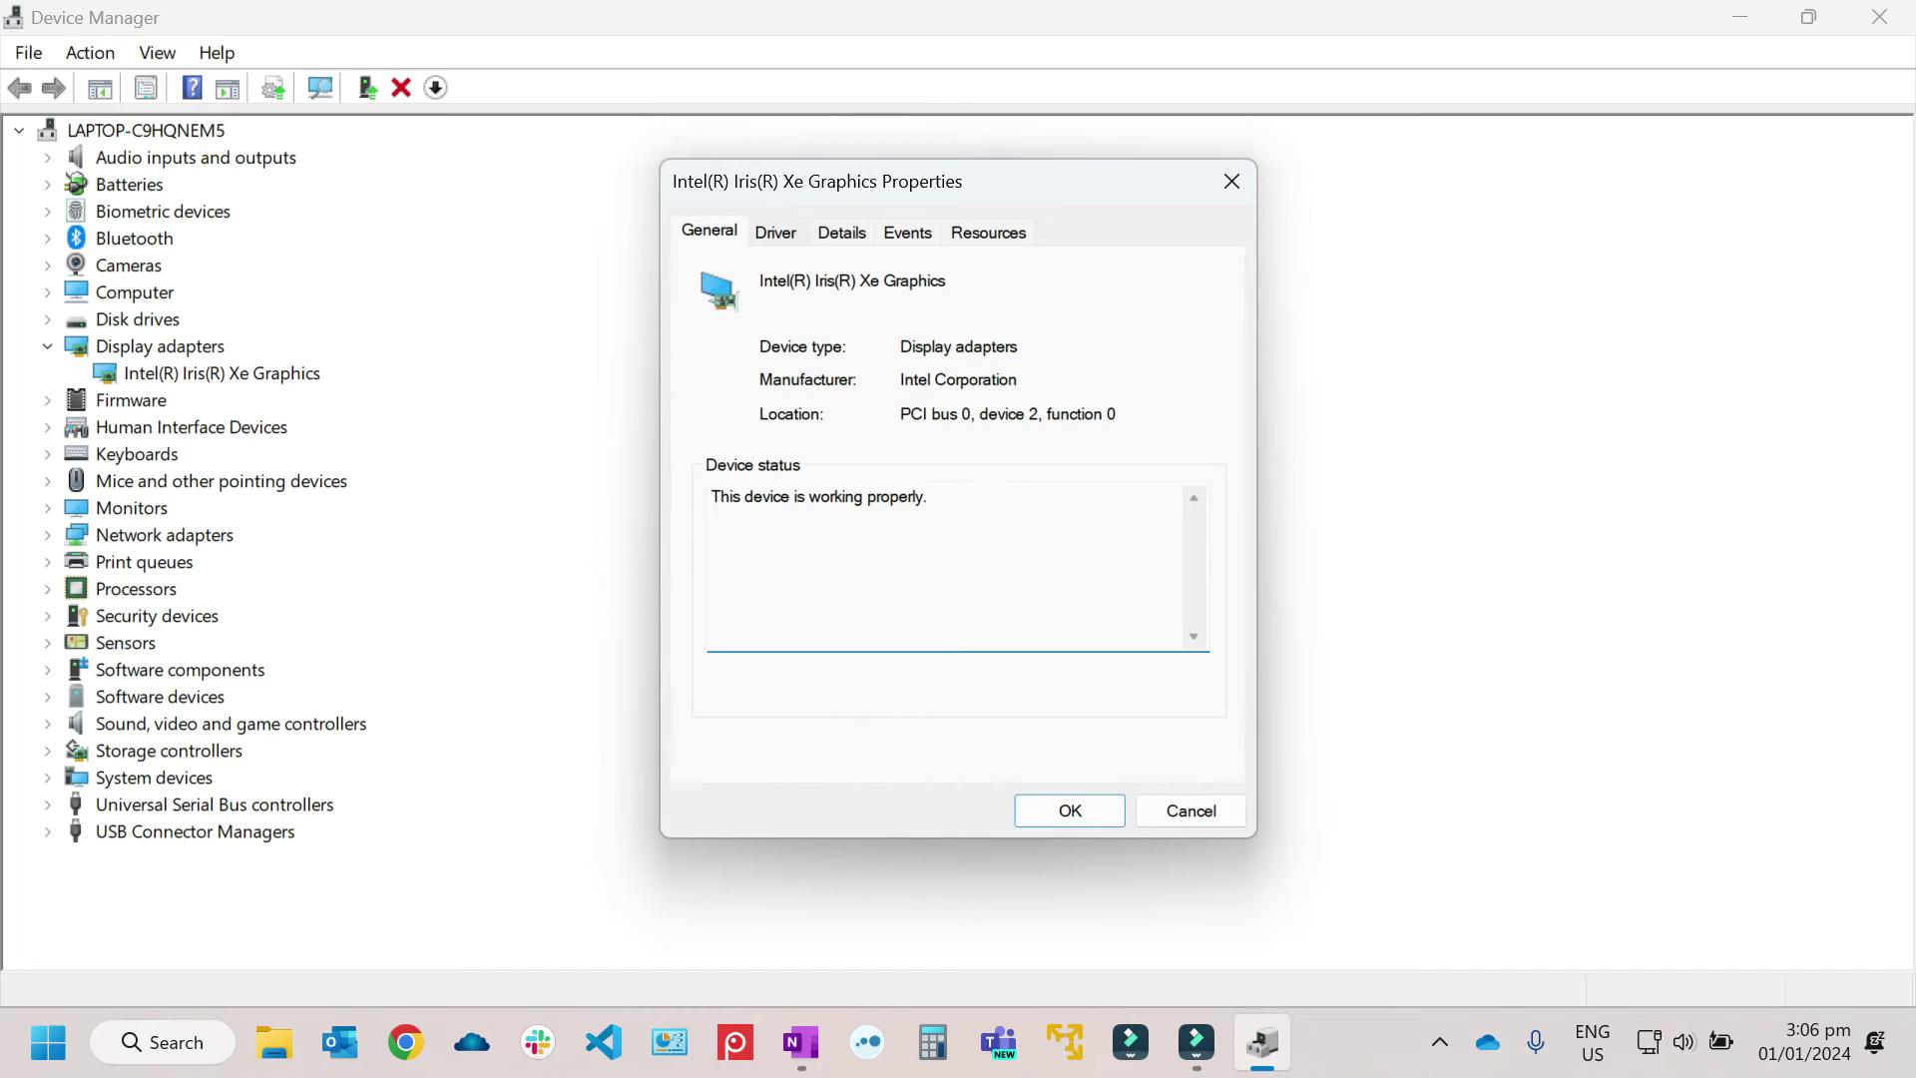
key(ctrl+Tab)
key(ctrl+Tab)
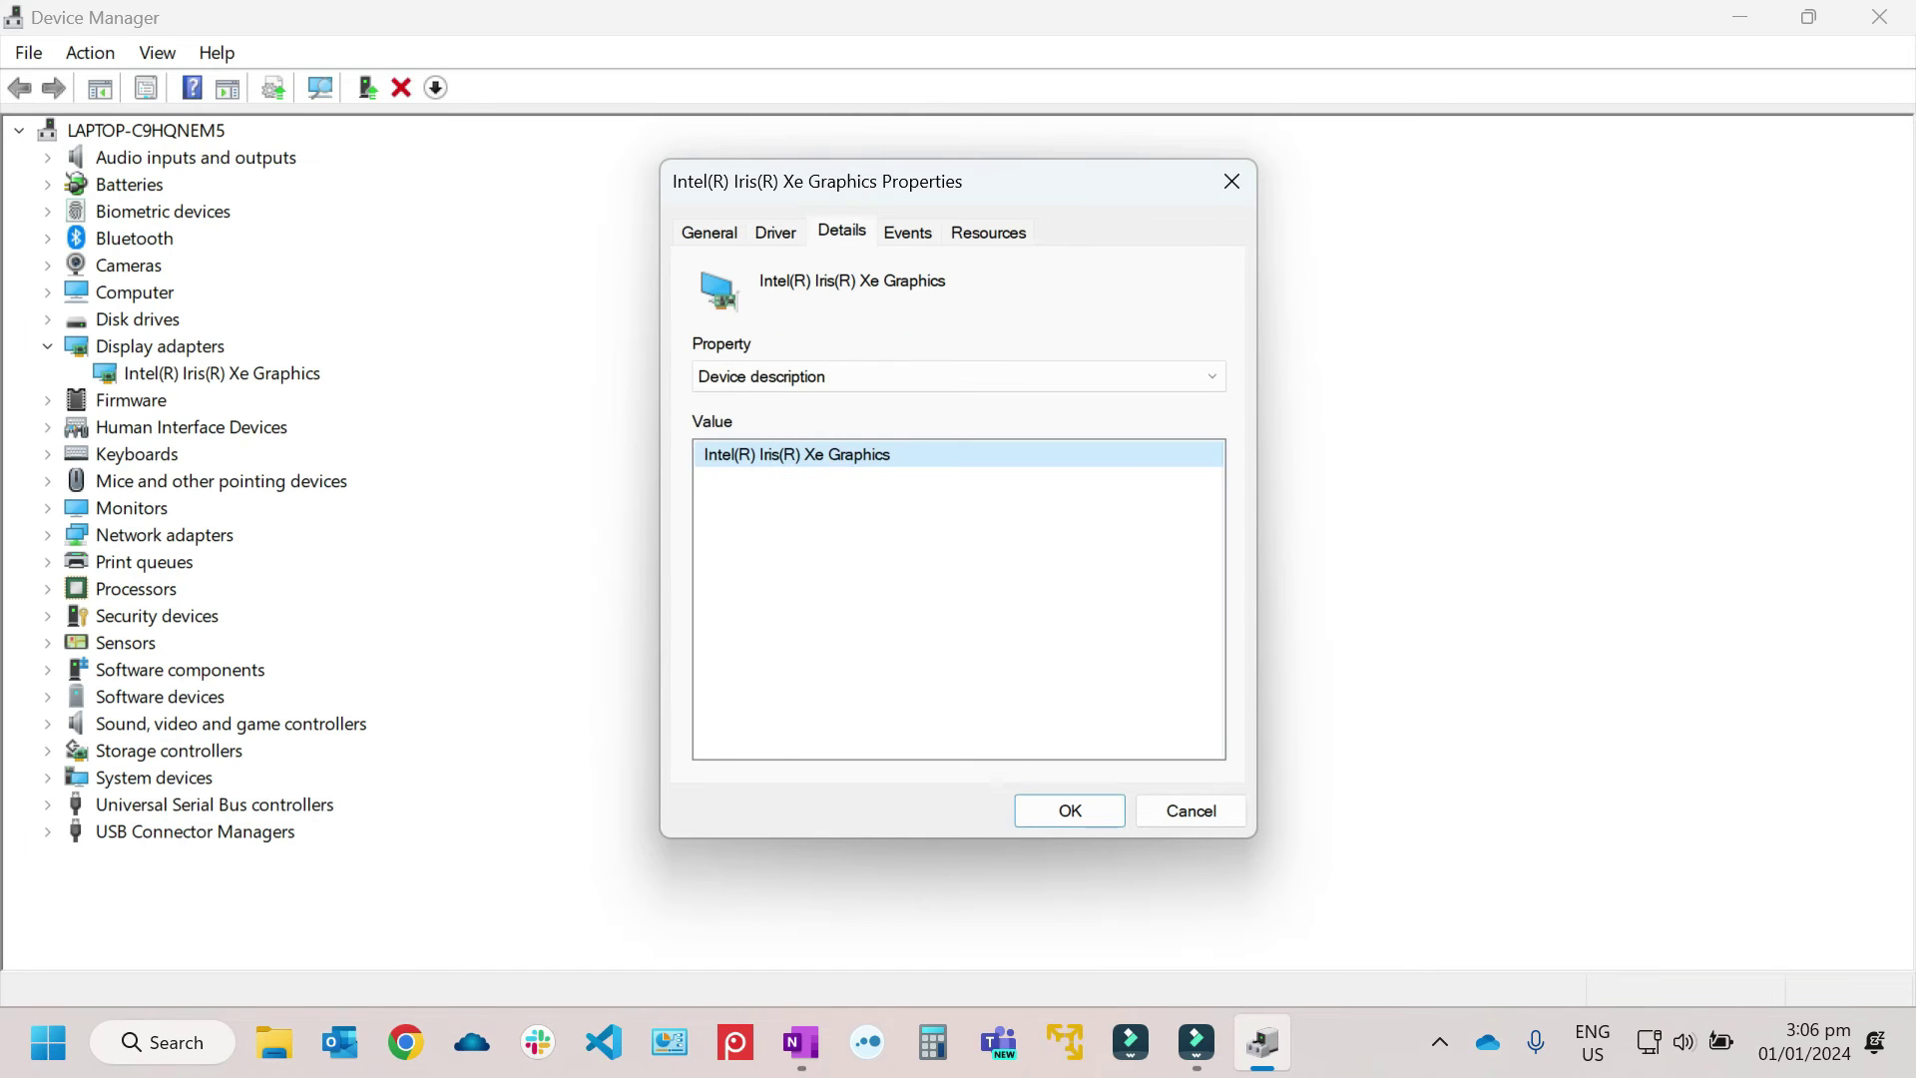
- View the driver information of the Intel(R) Iris(R) Xe Graphics adapter and close its properties
key(ctrl+shift+Tab)
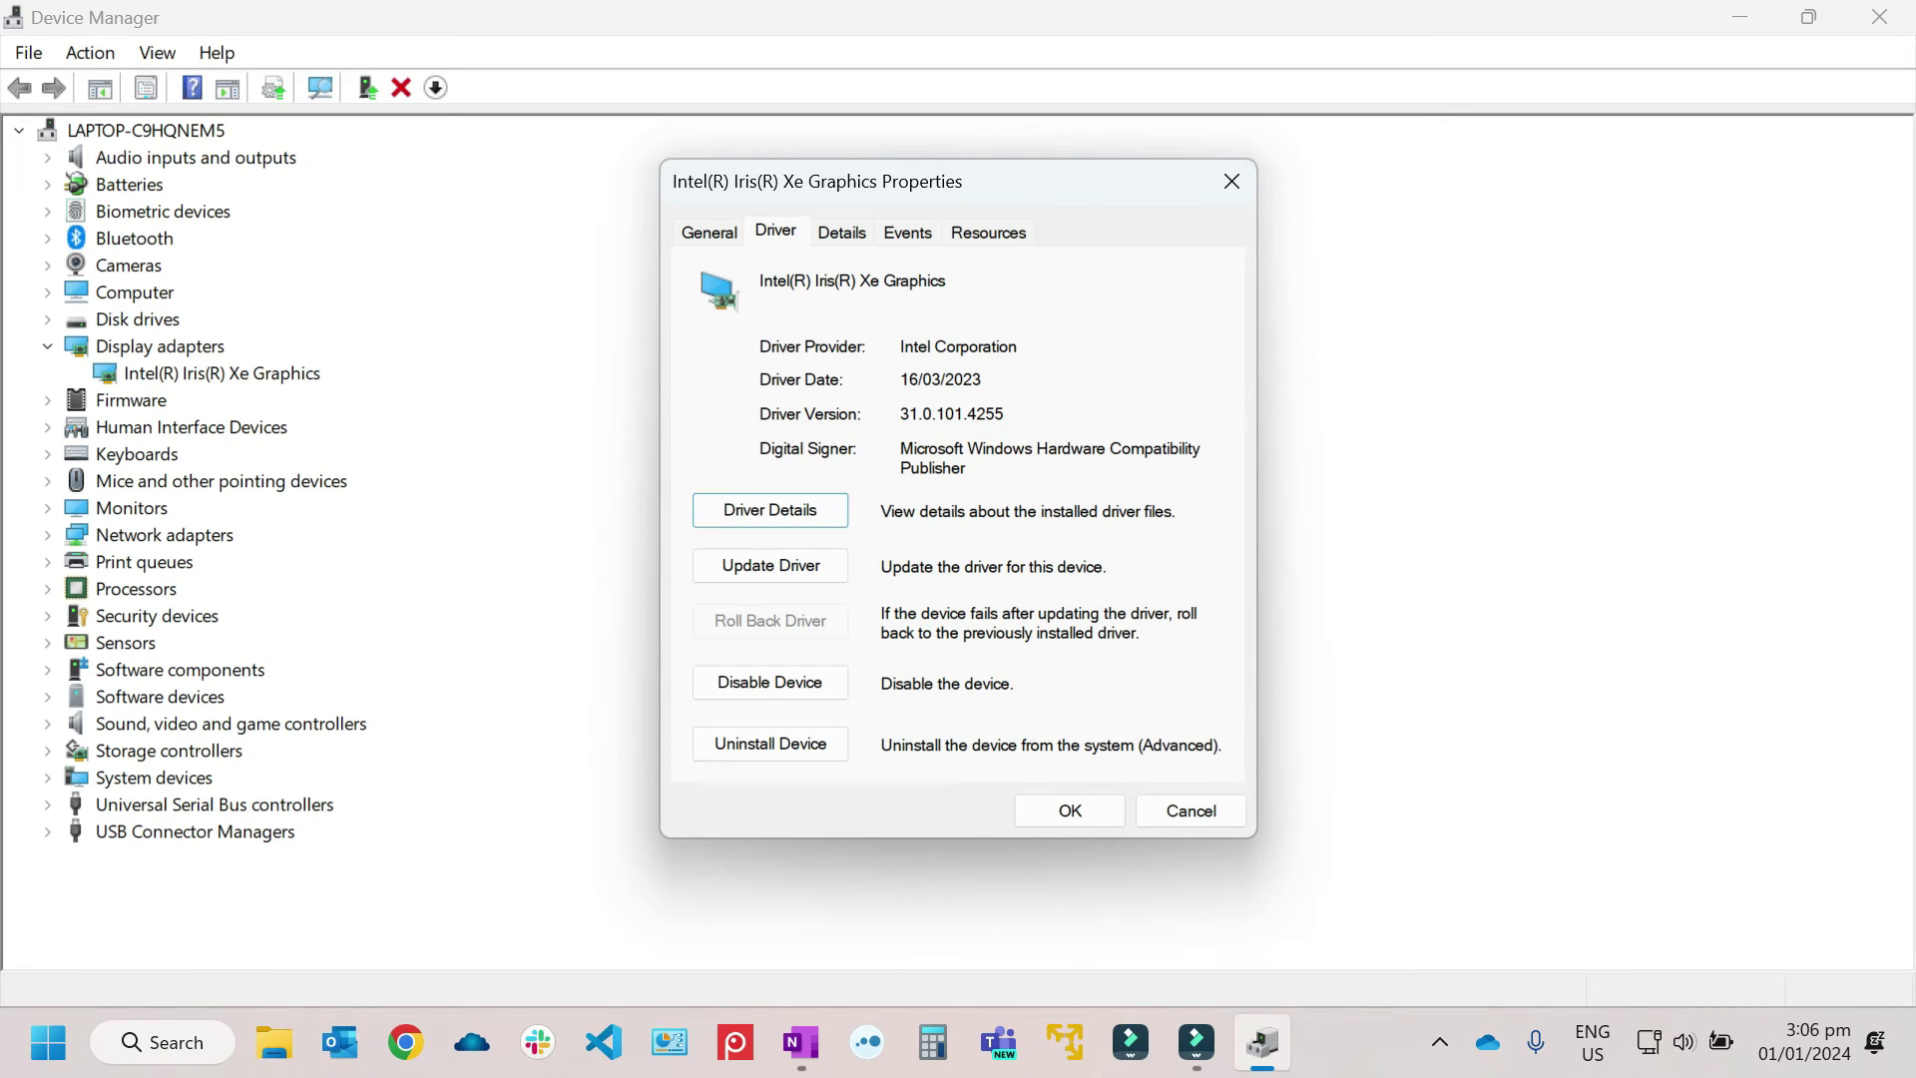
click(1231, 180)
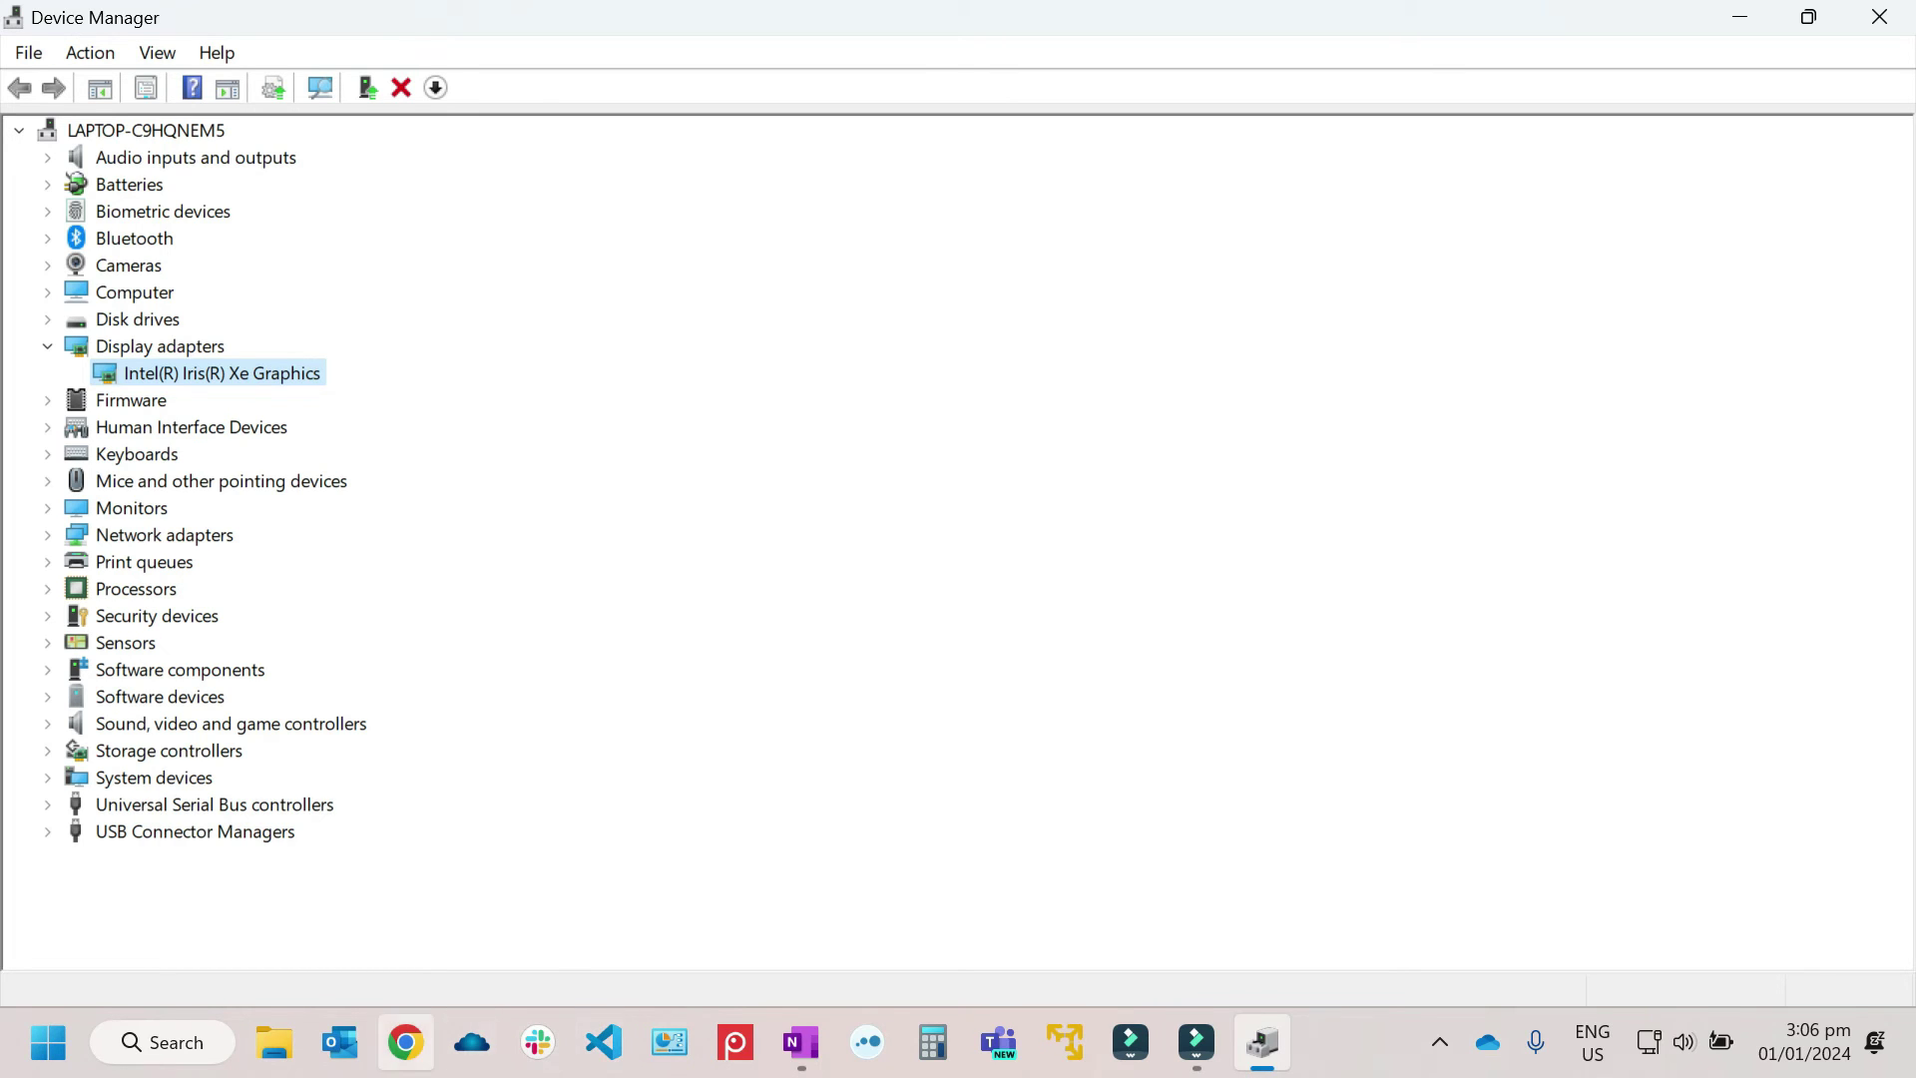
- Switch to Chrome and search Google for "download intel r iris xe graphics", using the corrected spelling in a maximized window
click(406, 1042)
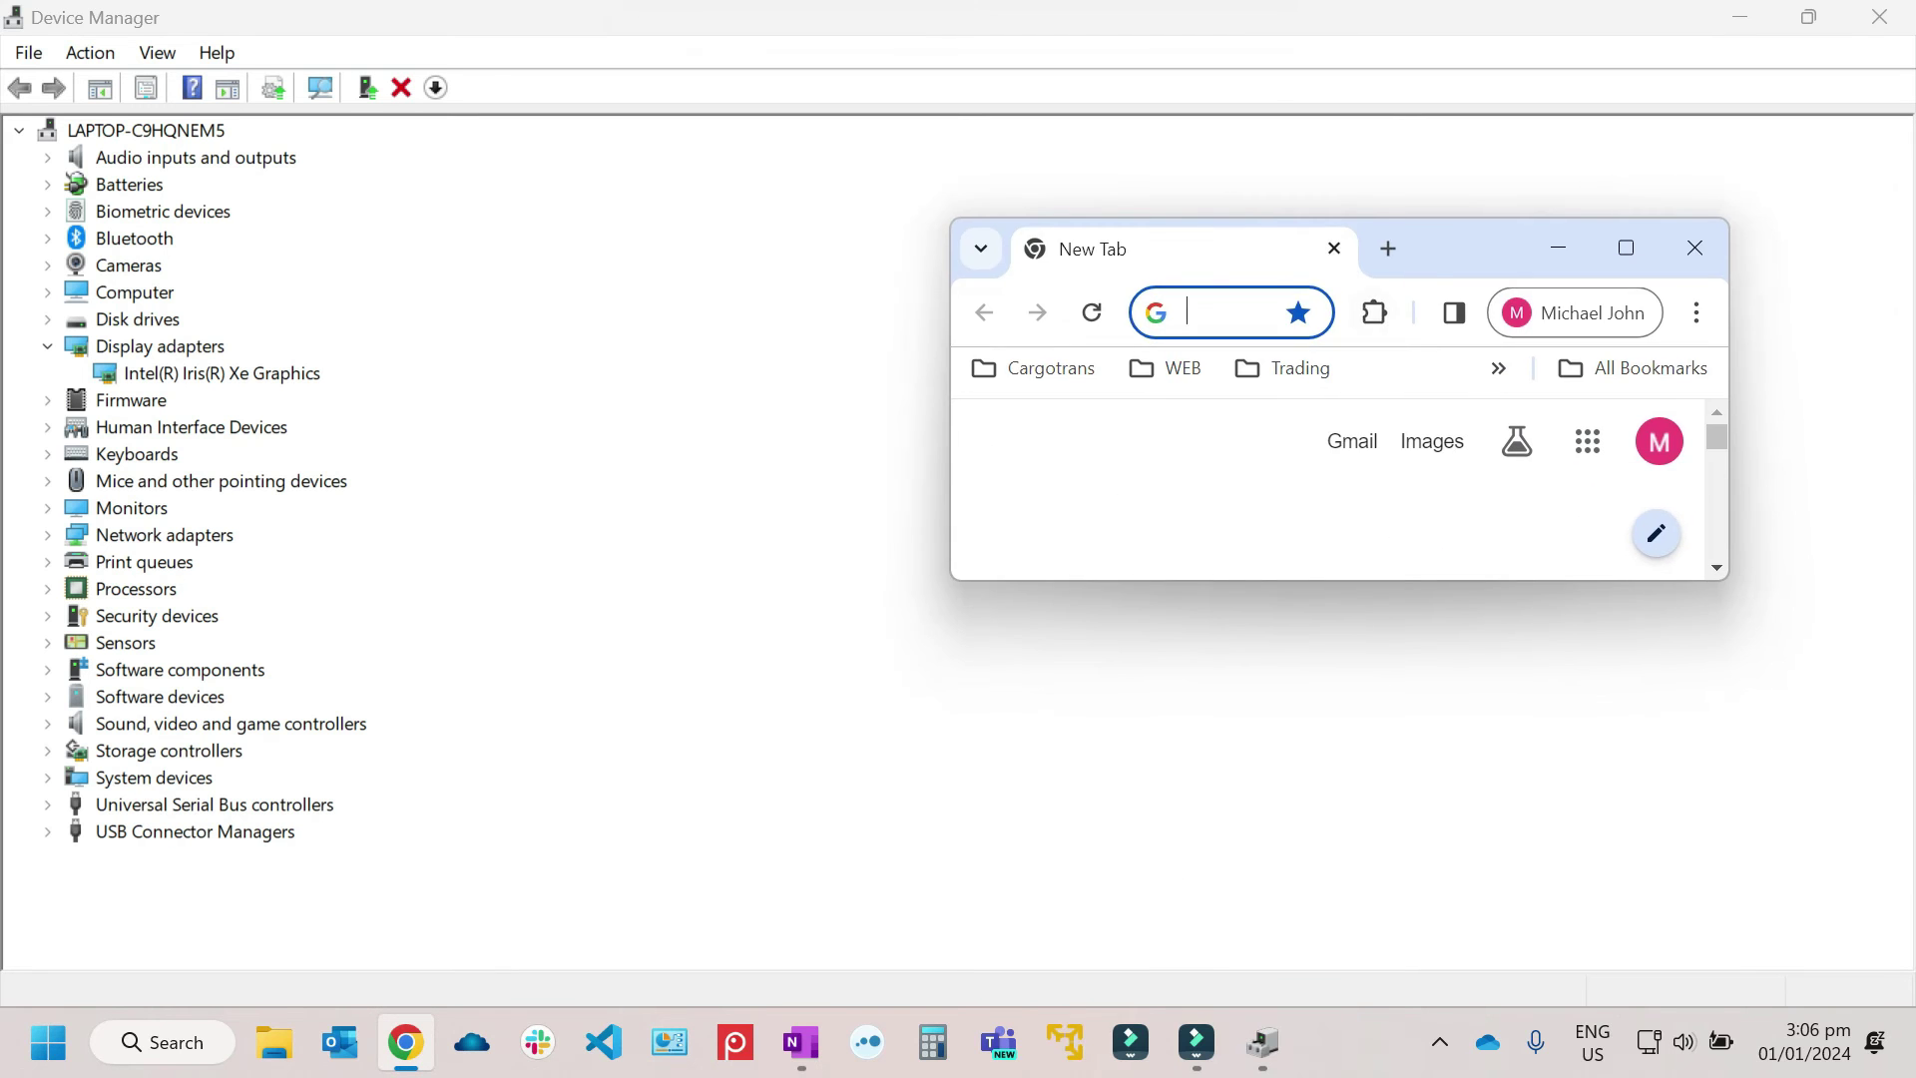
double_click(1446, 248)
click(1228, 94)
drag(1227, 20, 1203, 228)
text(d)
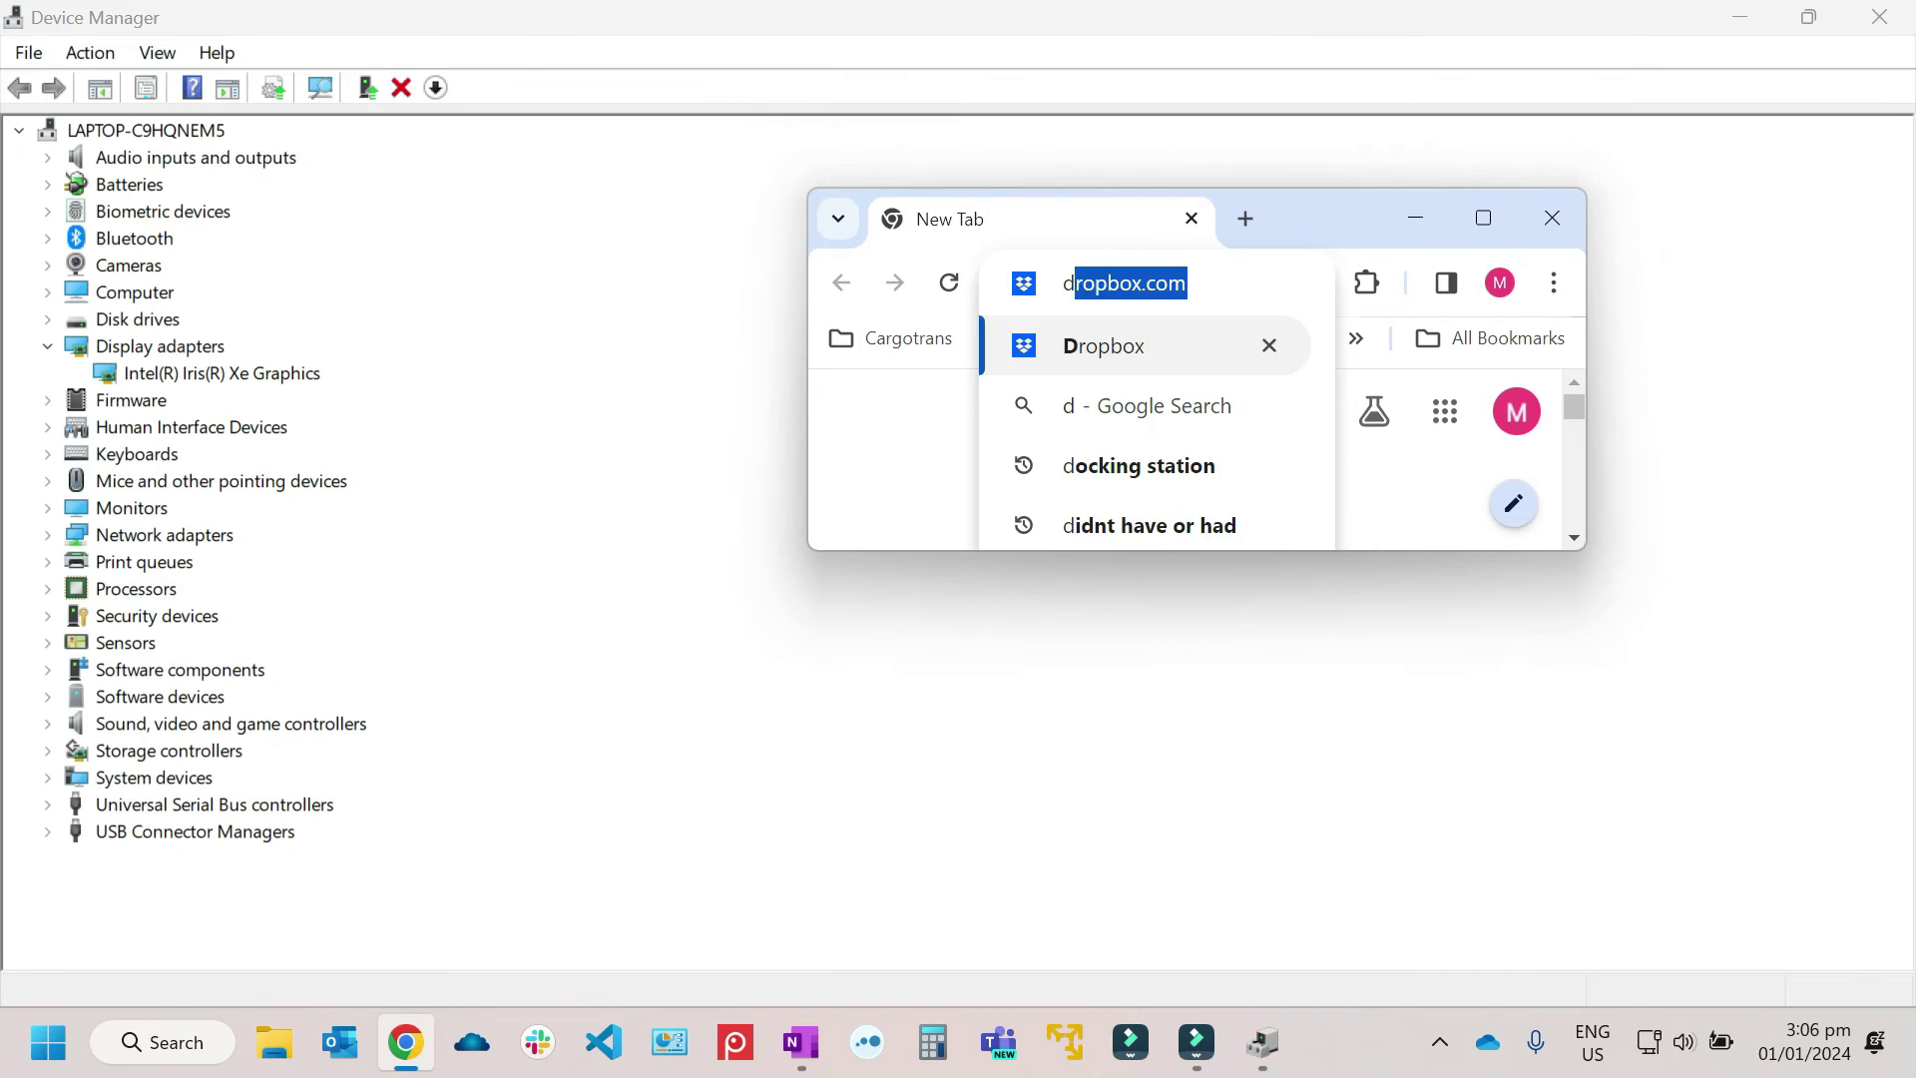
text(ownload i)
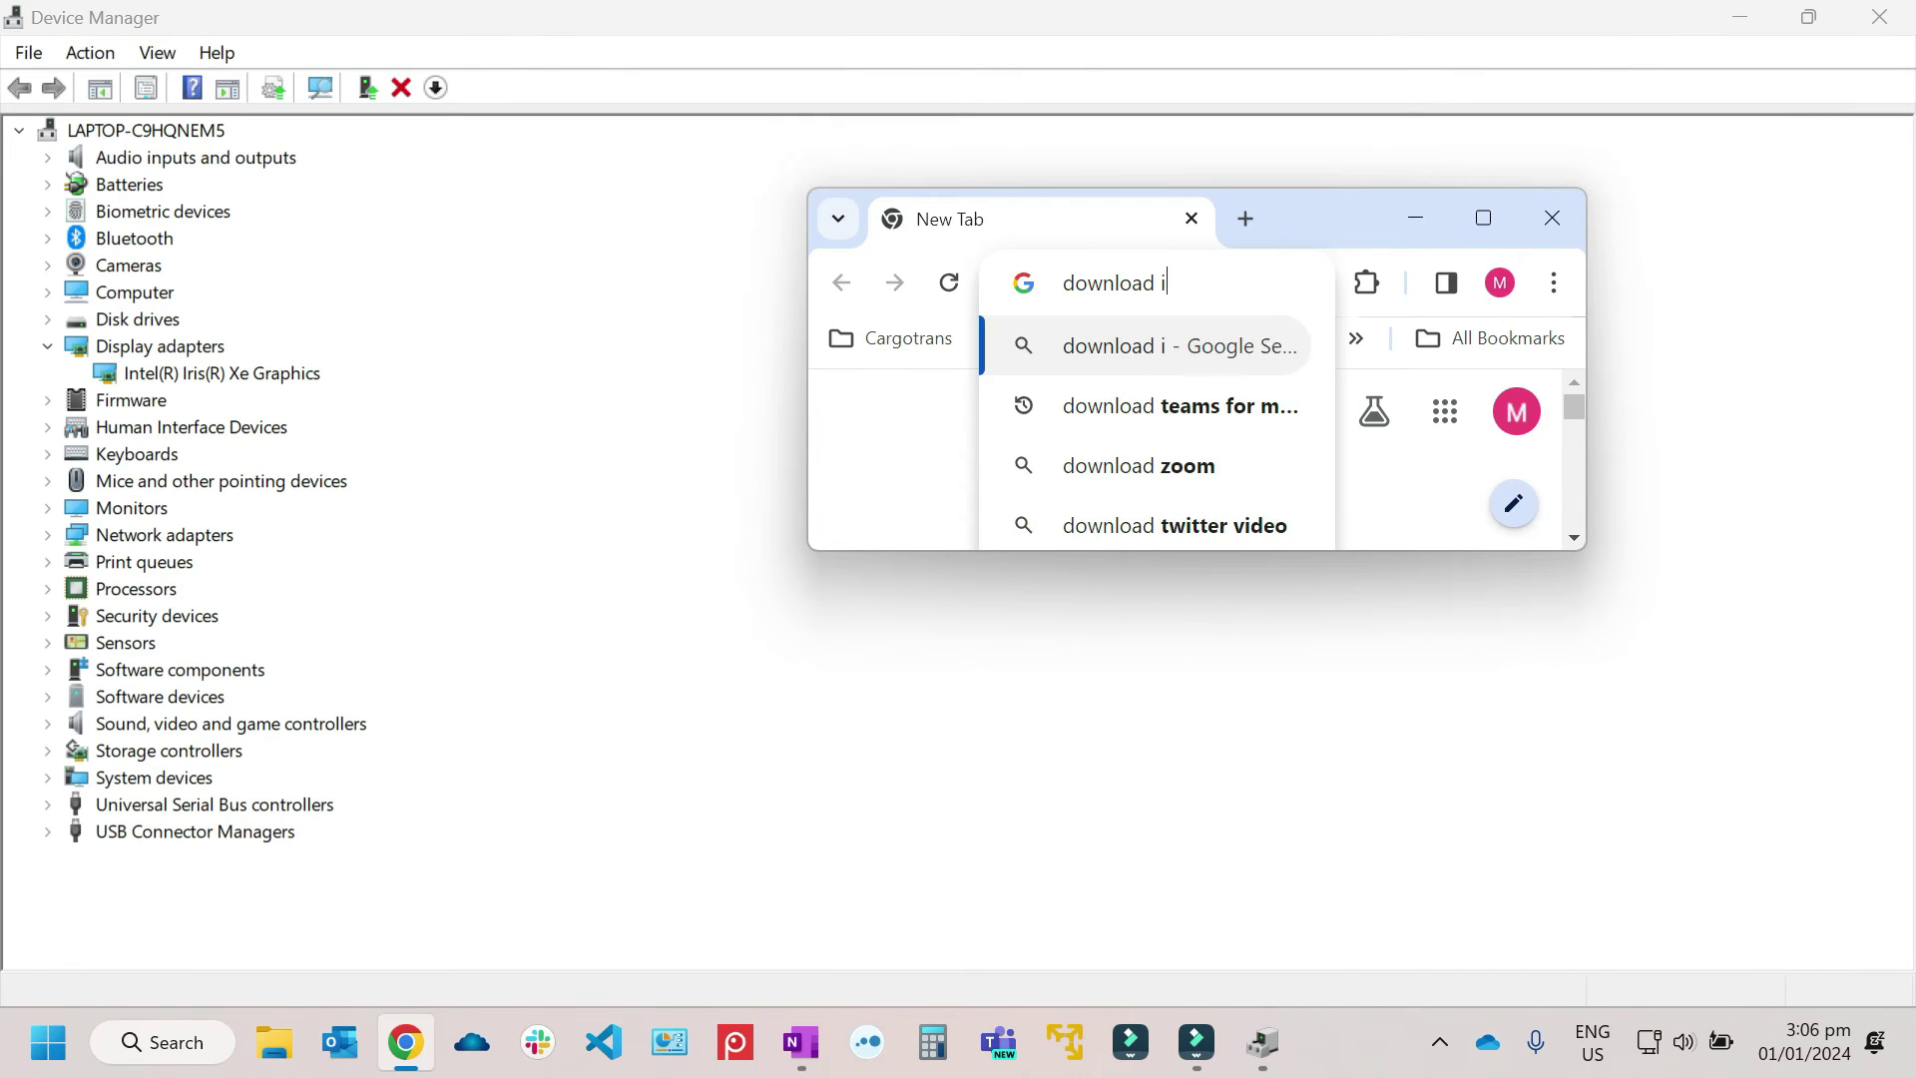
text(ntel r ii)
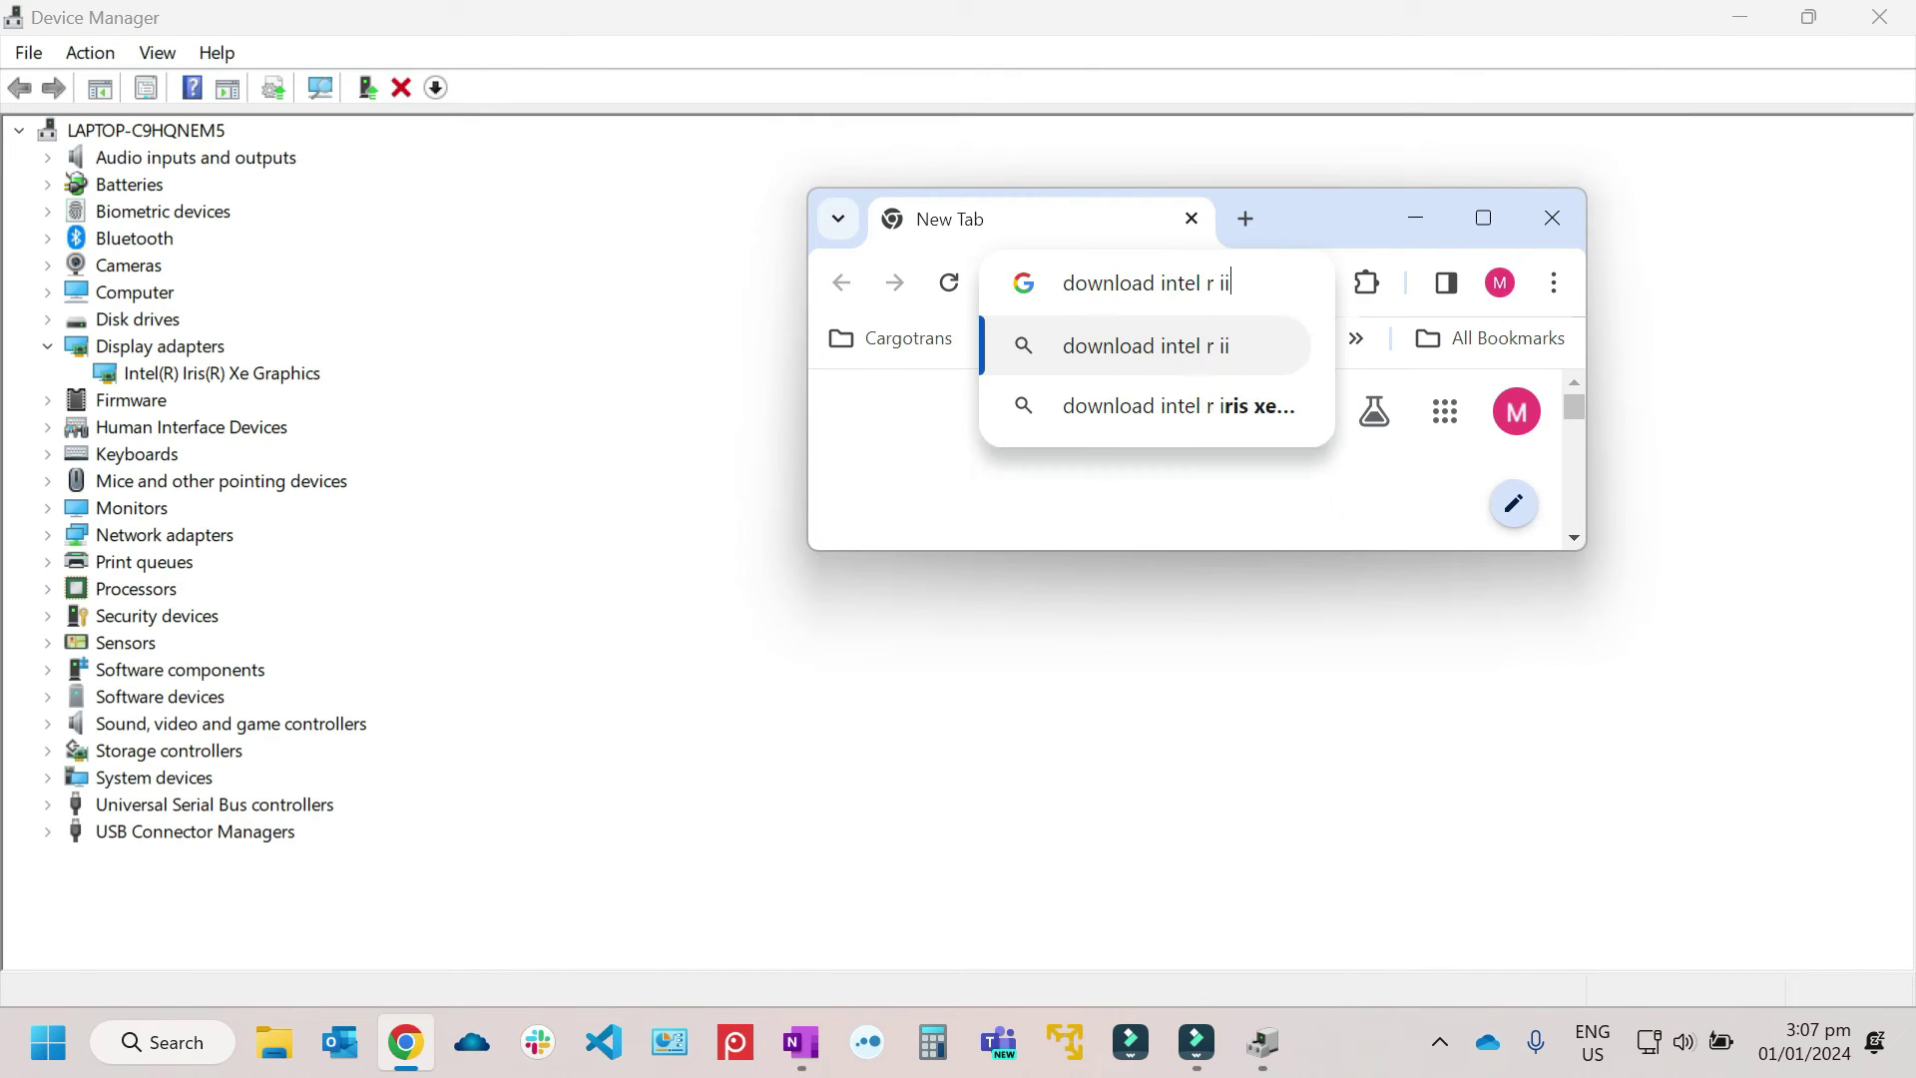
key(BackSpace)
text(ris x)
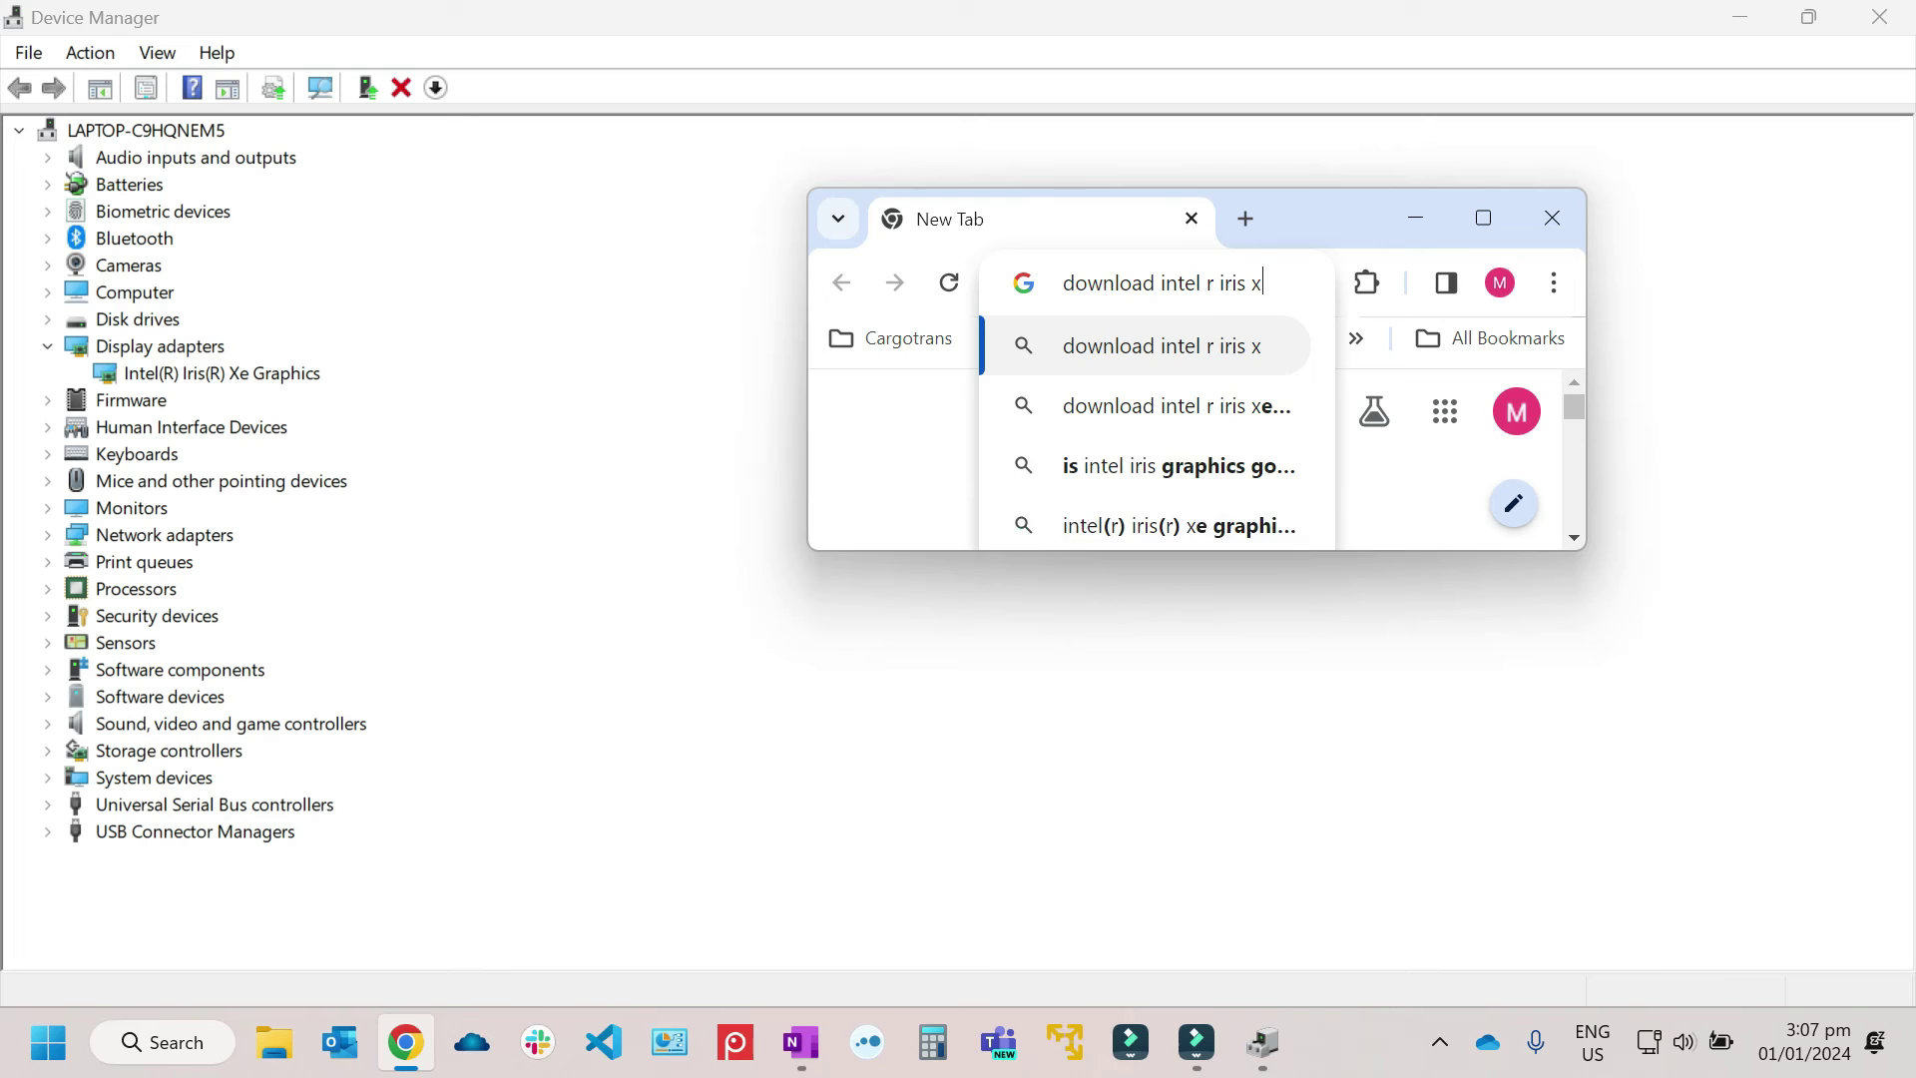
text(e grapigcs)
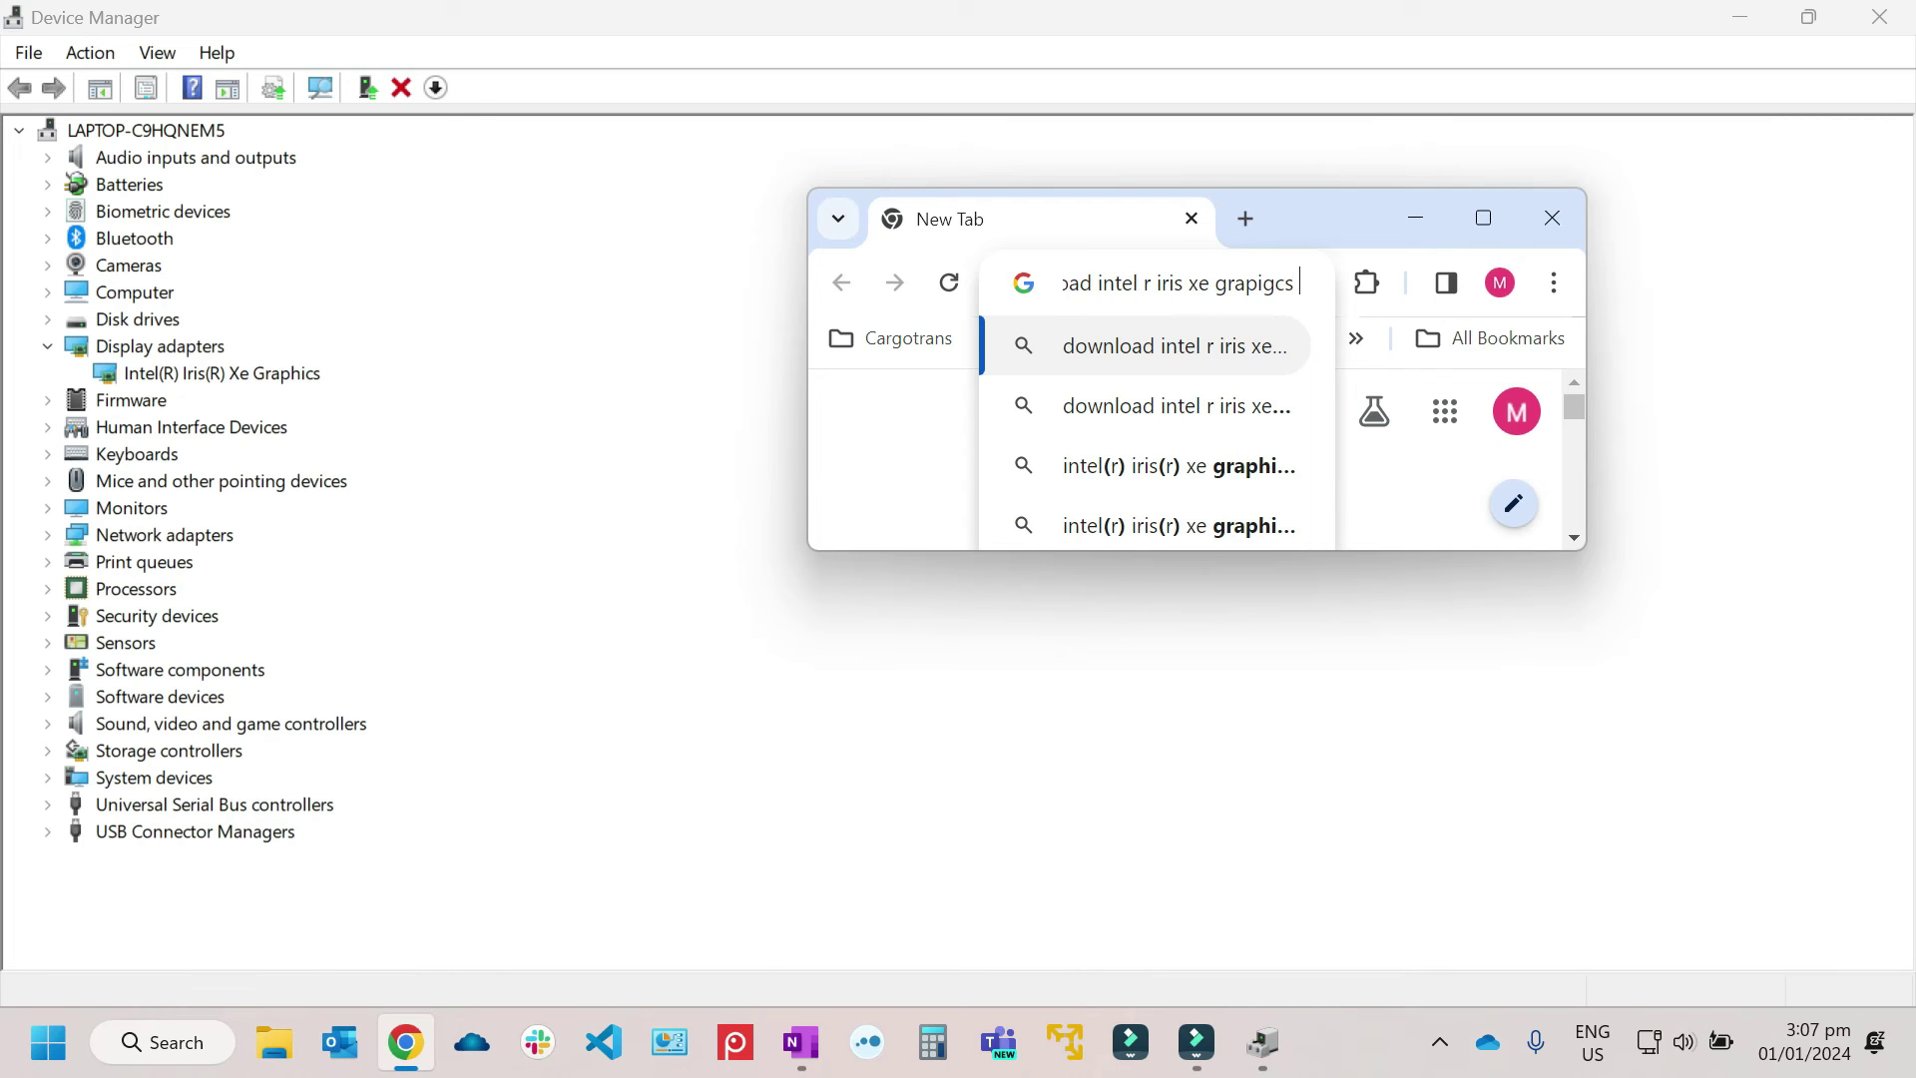
key(Return)
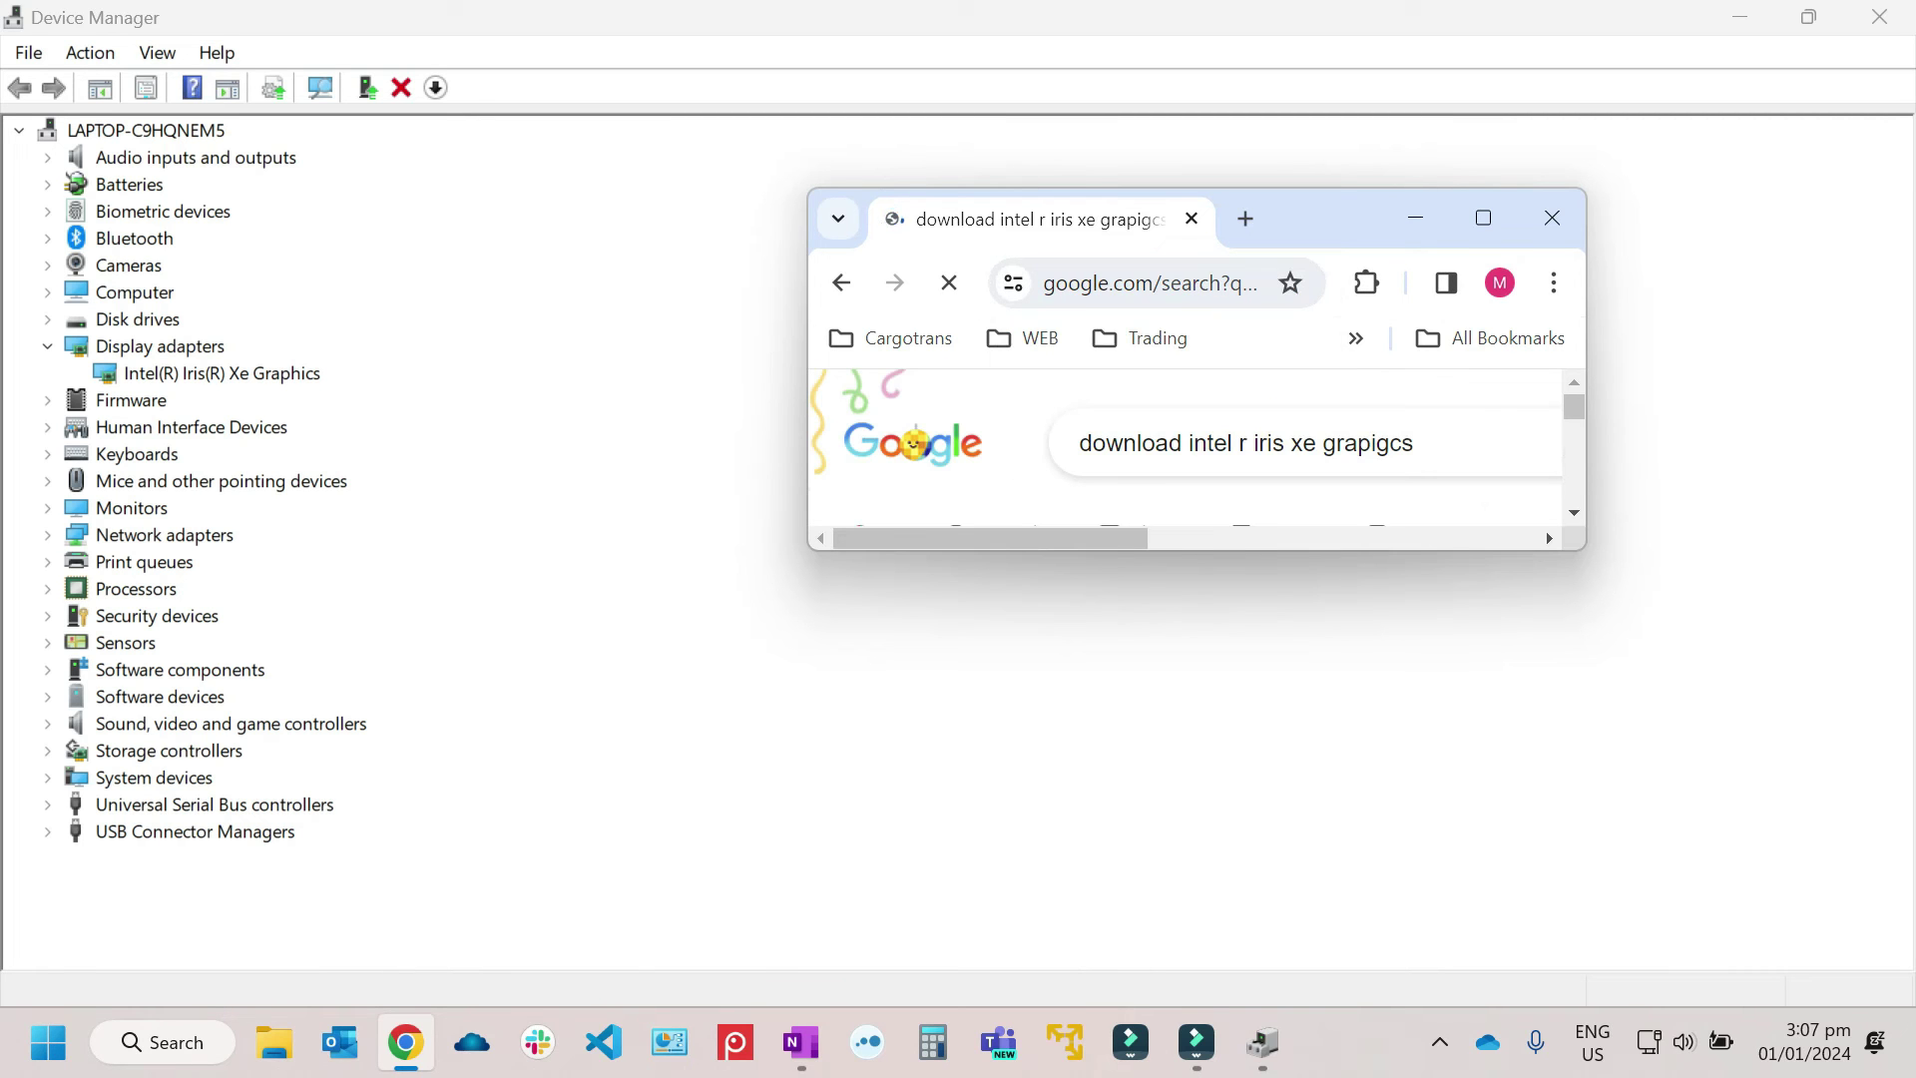
click(1482, 217)
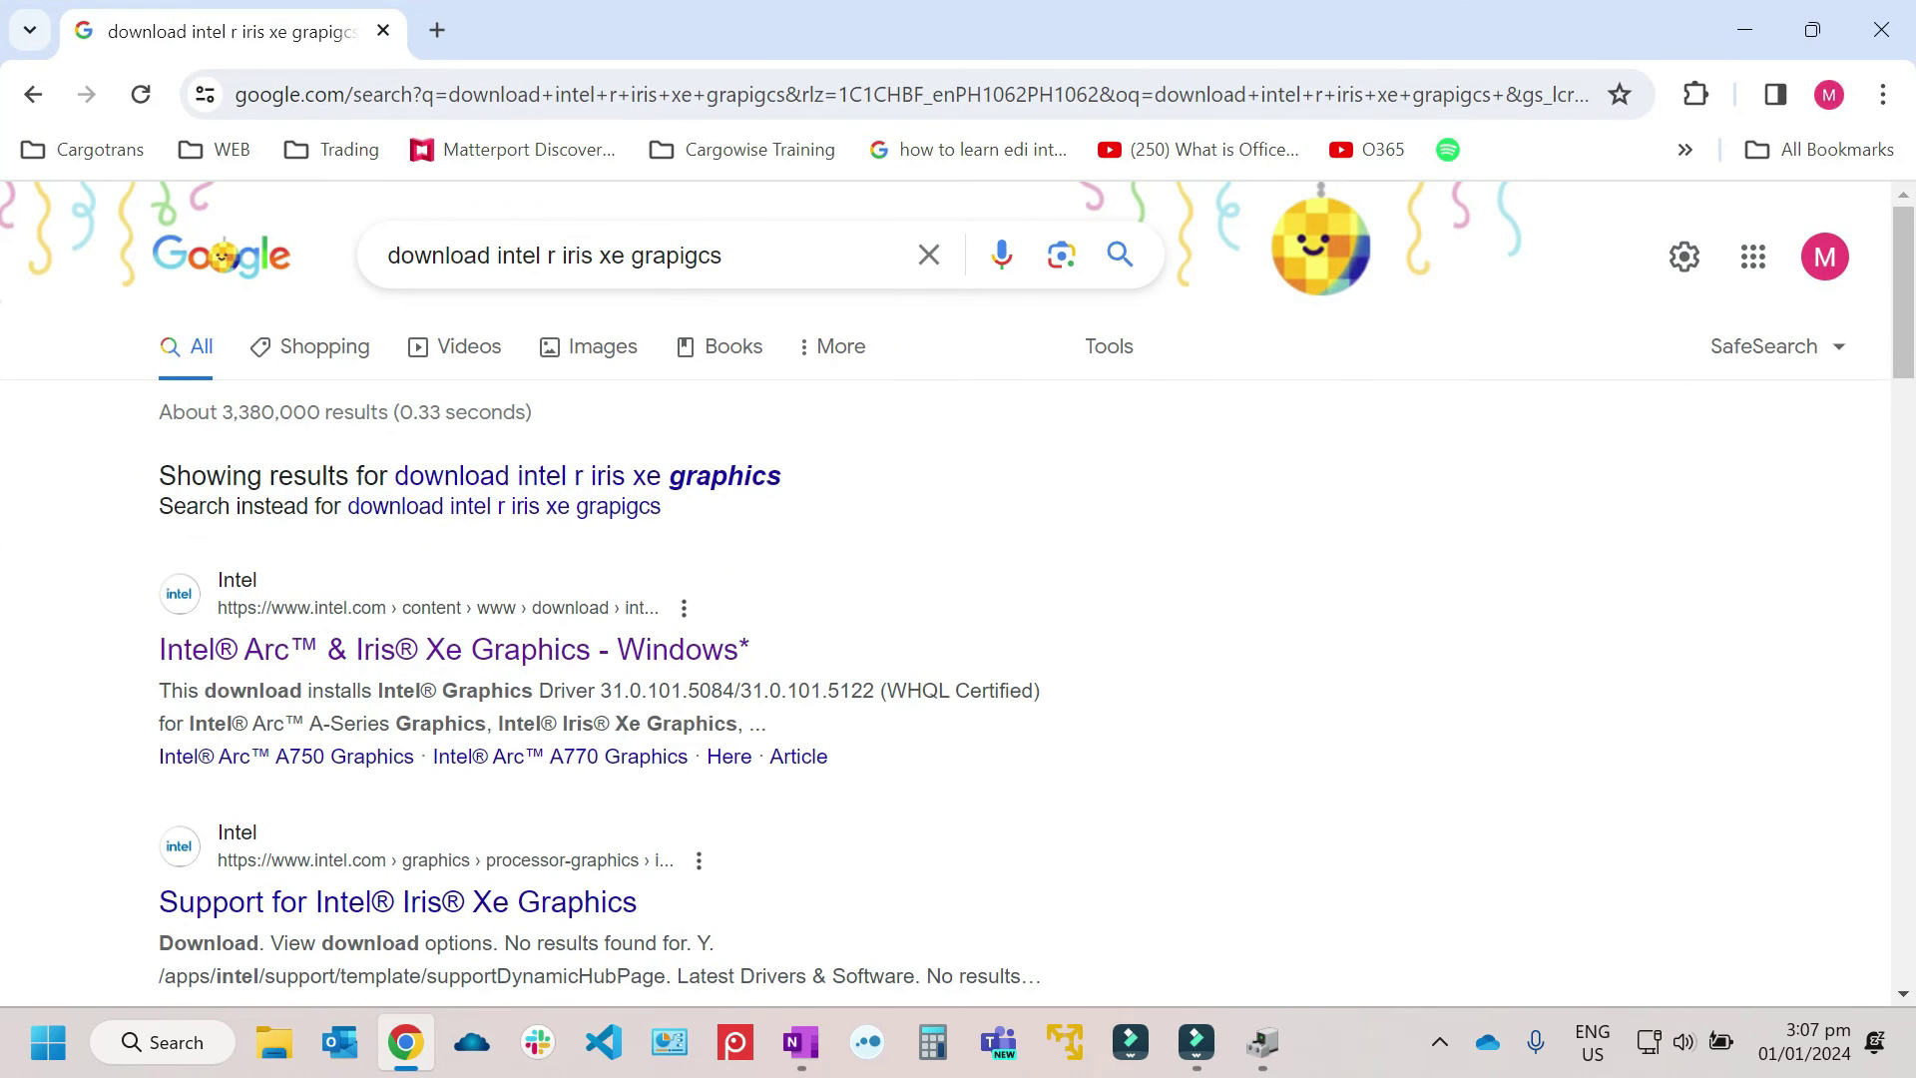
click(529, 476)
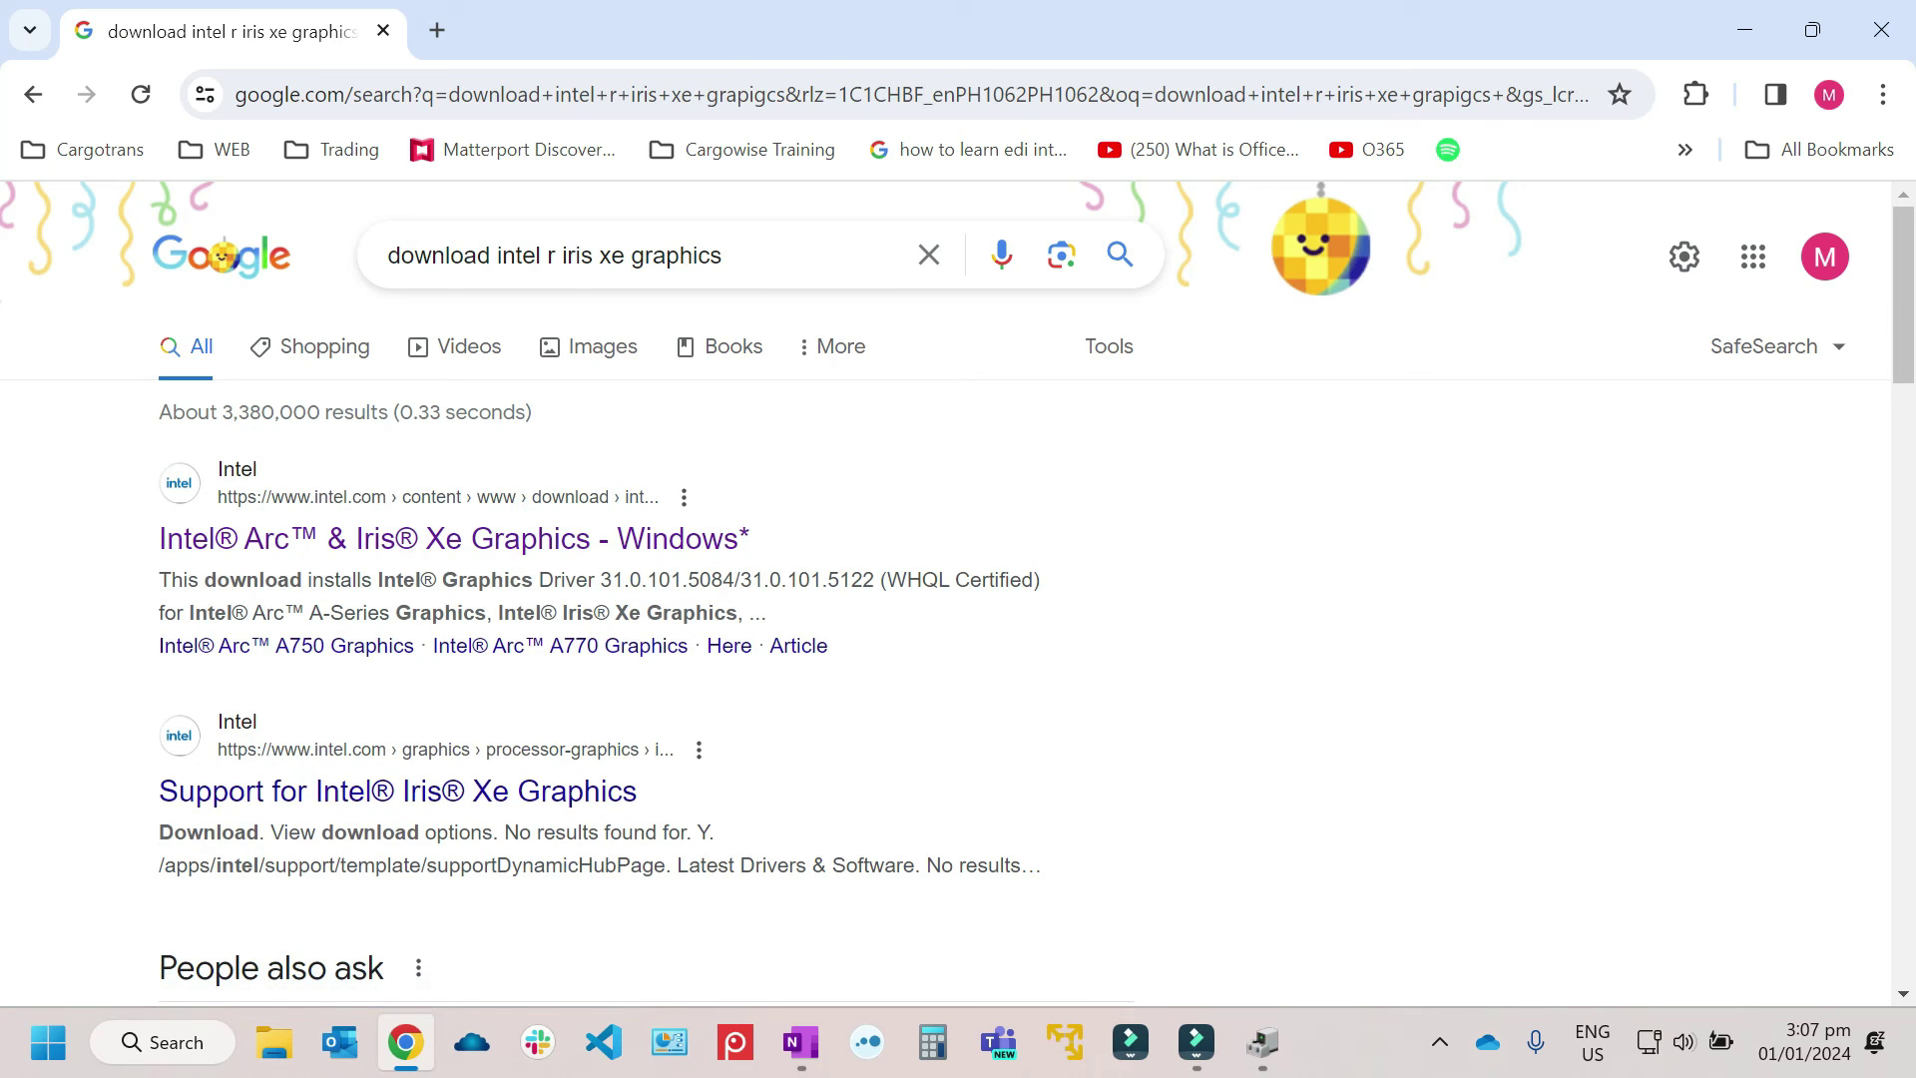
- Open Intel's "Intel® Arc™ & Iris® Xe Graphics - Windows*" search result and bring its available downloads into view
drag(1027, 30, 1080, 259)
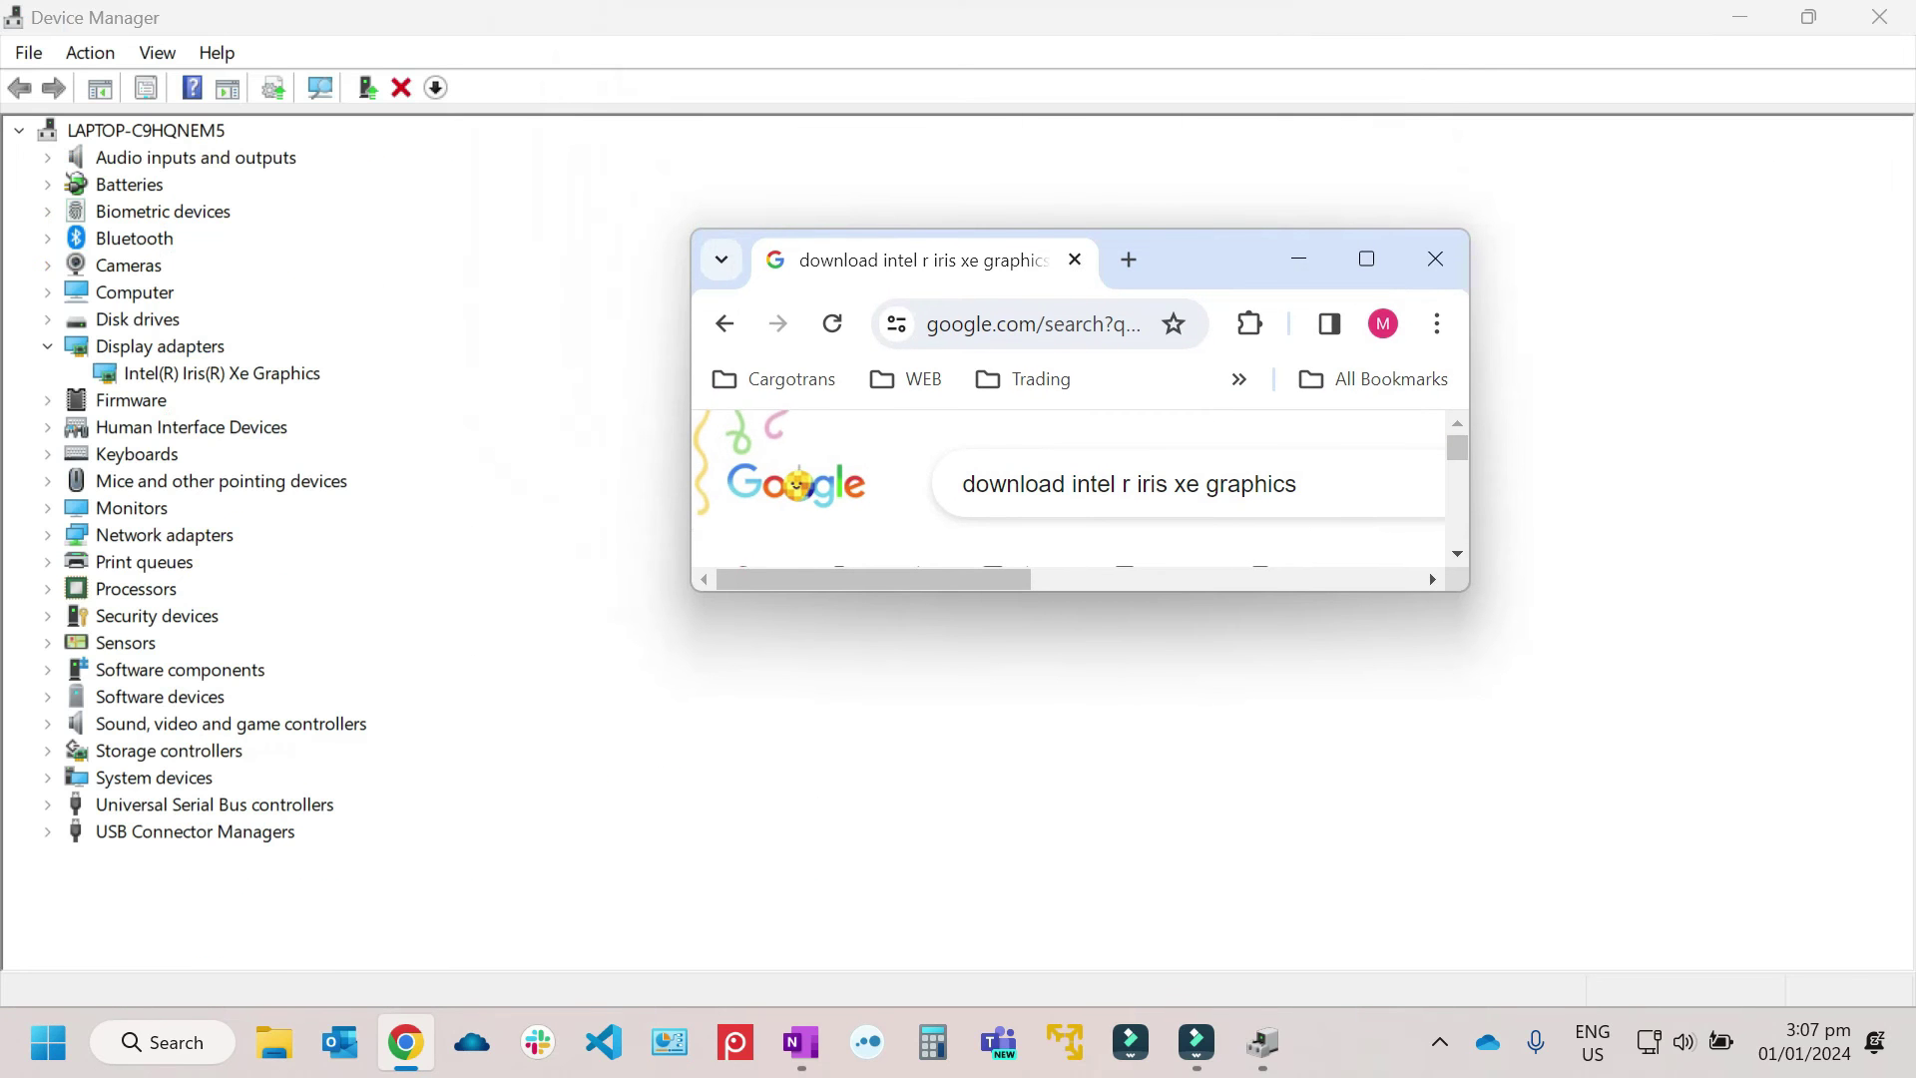
key(super+Up)
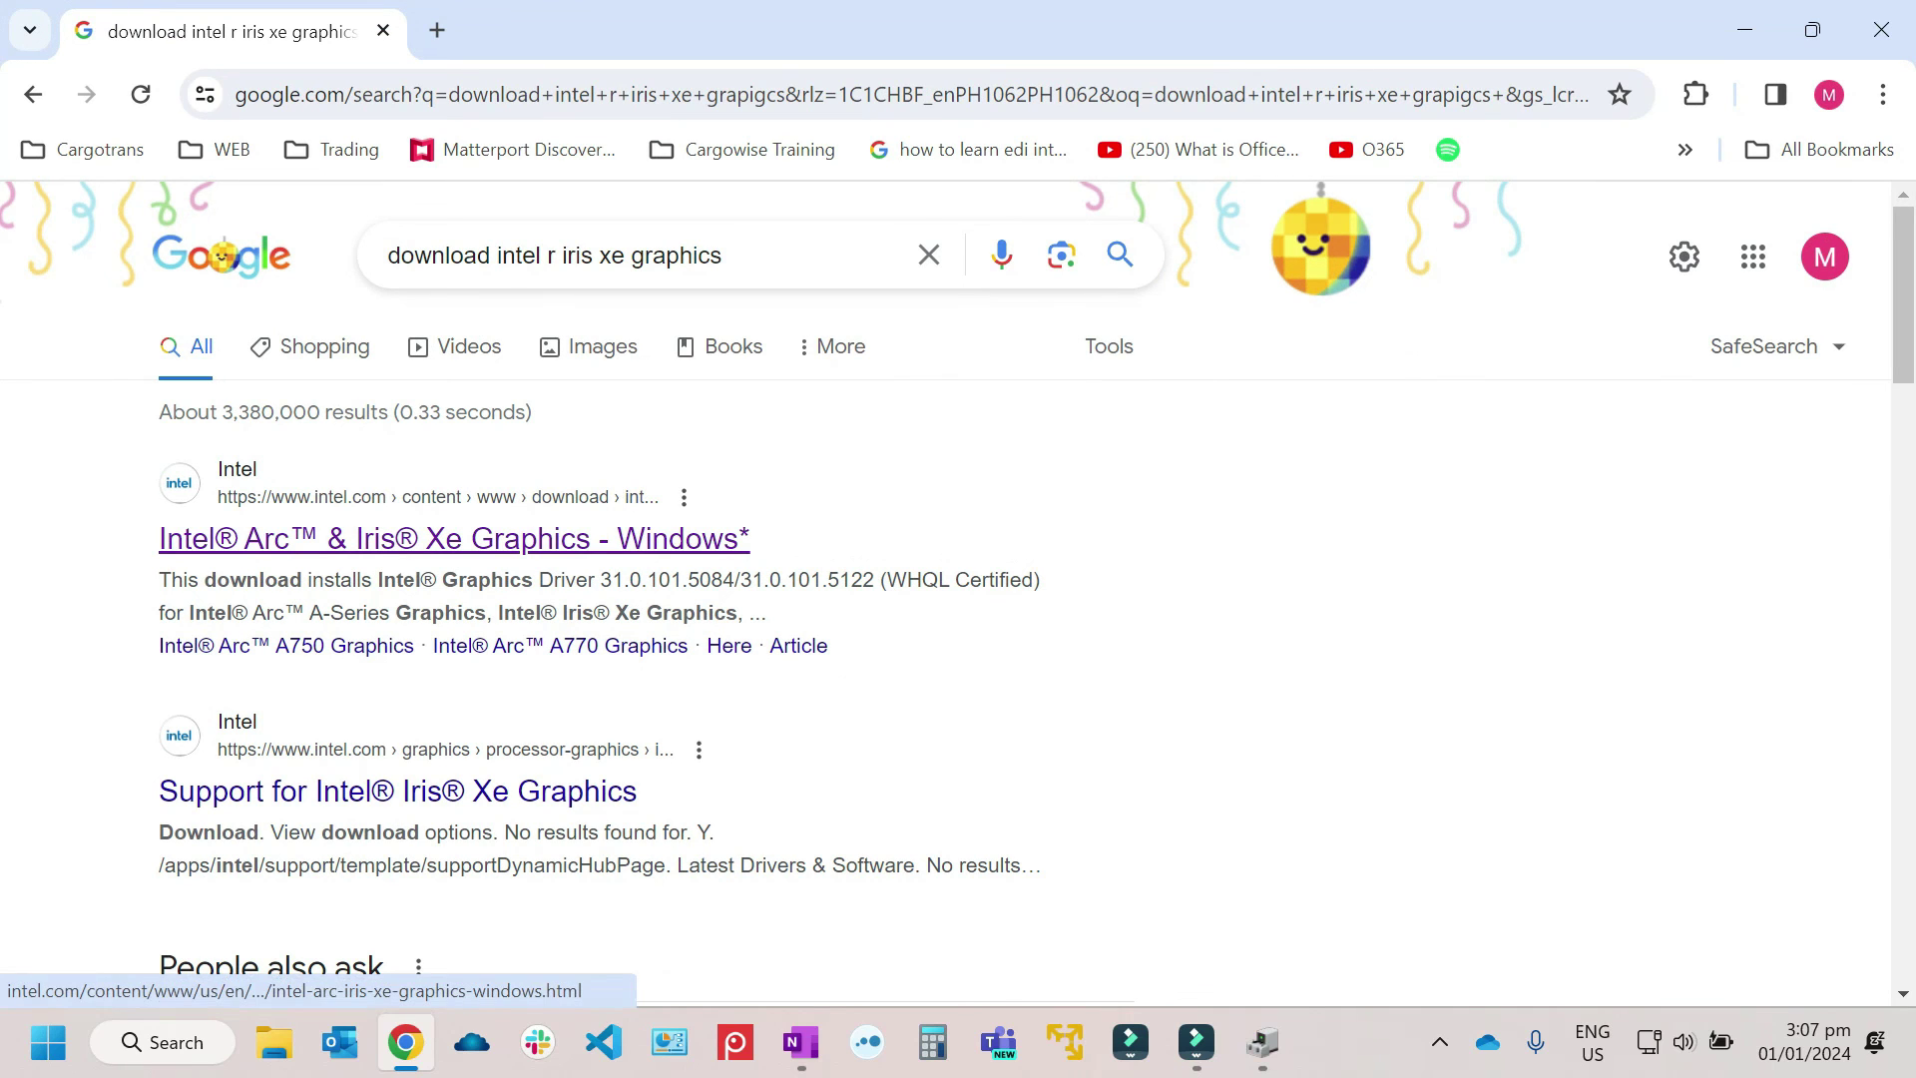
click(454, 539)
scroll(454, 539, down, 5)
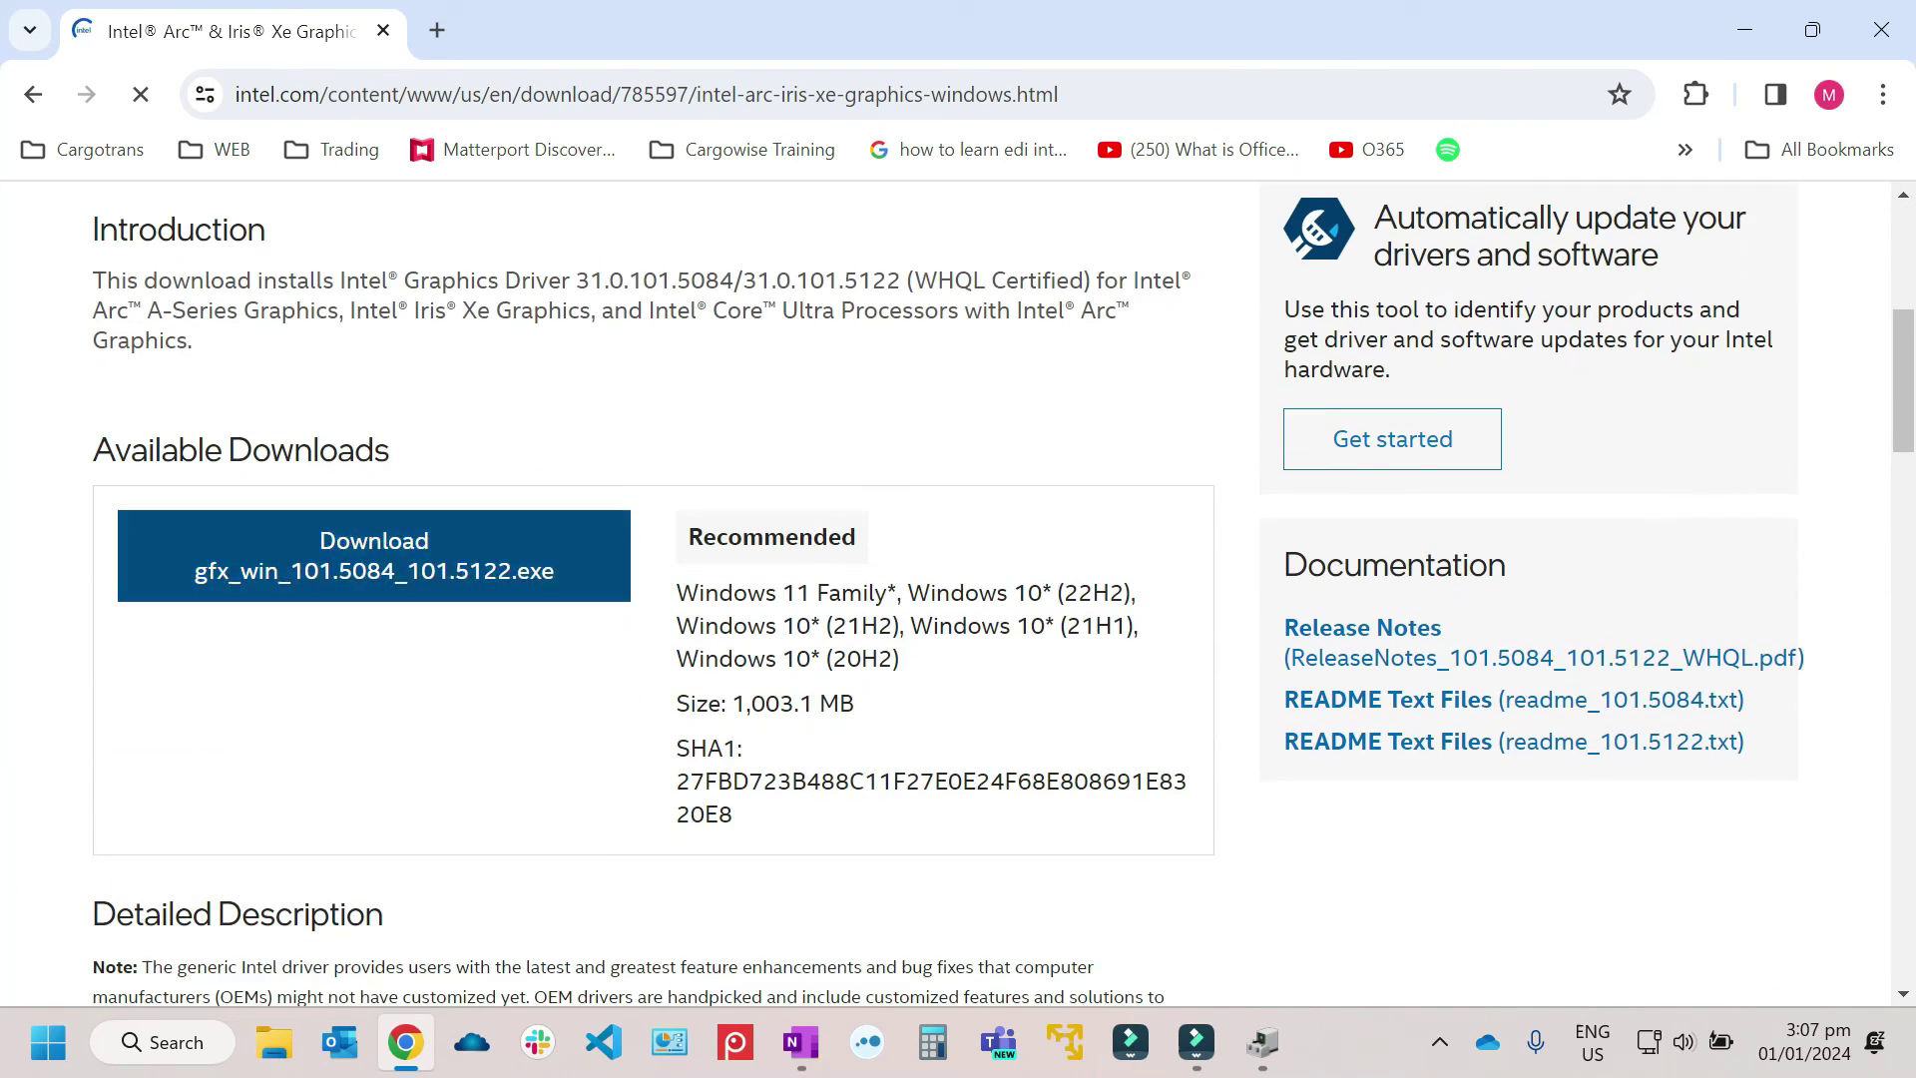